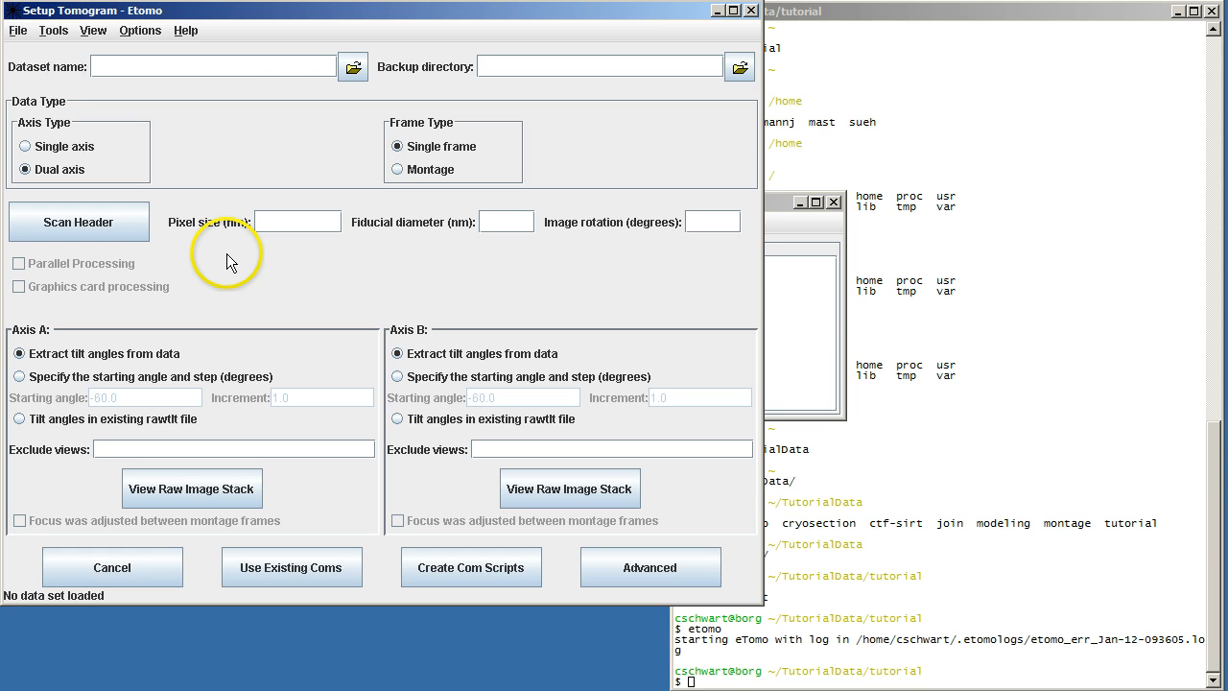
Step: Move the Project Log clear of the setup window and load BBa.st as the dataset
left_click_drag(831, 246, 1163, 469)
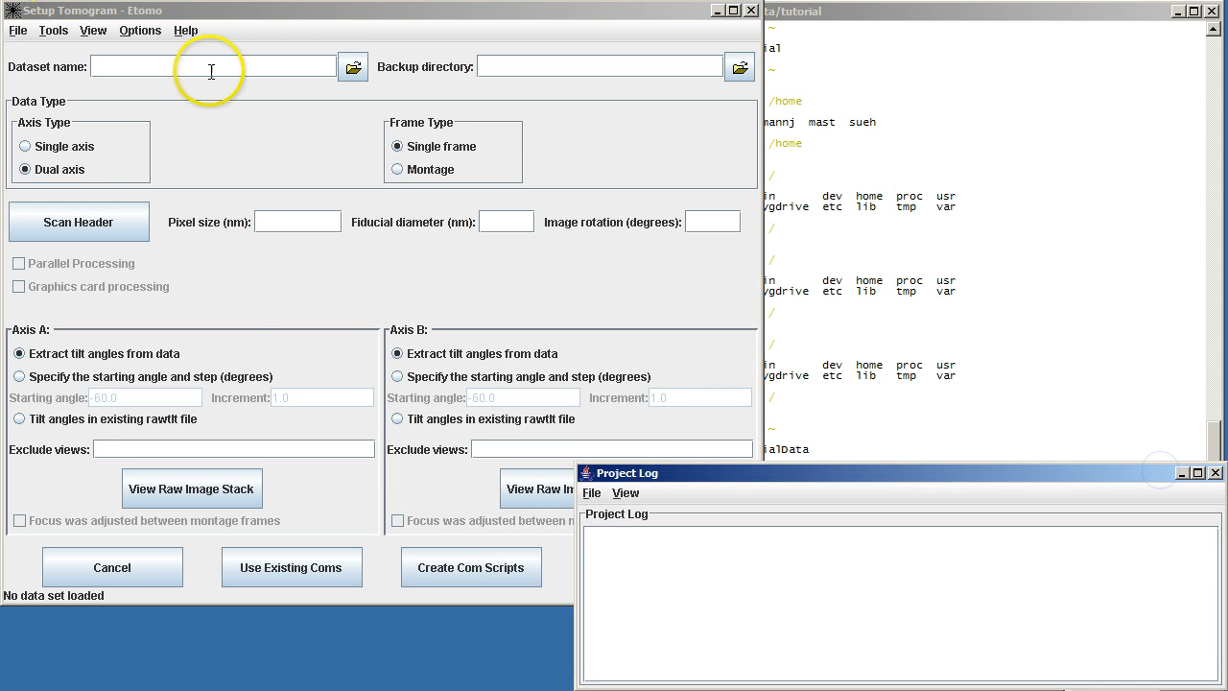
left_click(353, 67)
left_click(244, 191)
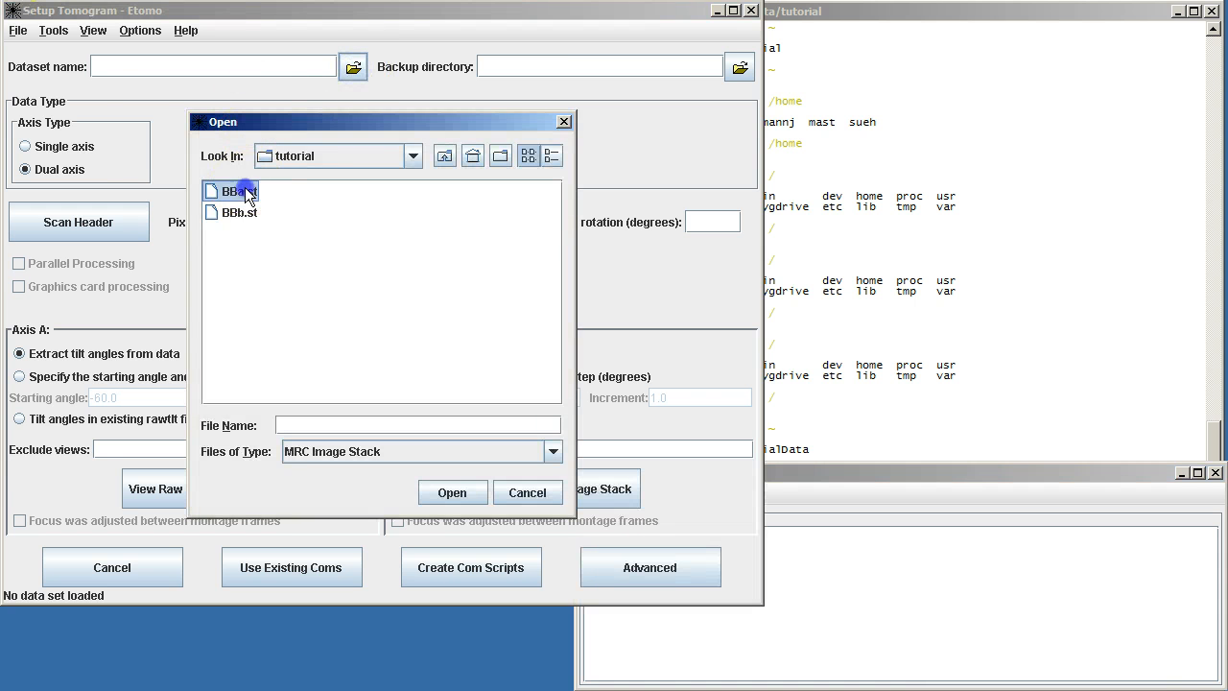
left_click(452, 492)
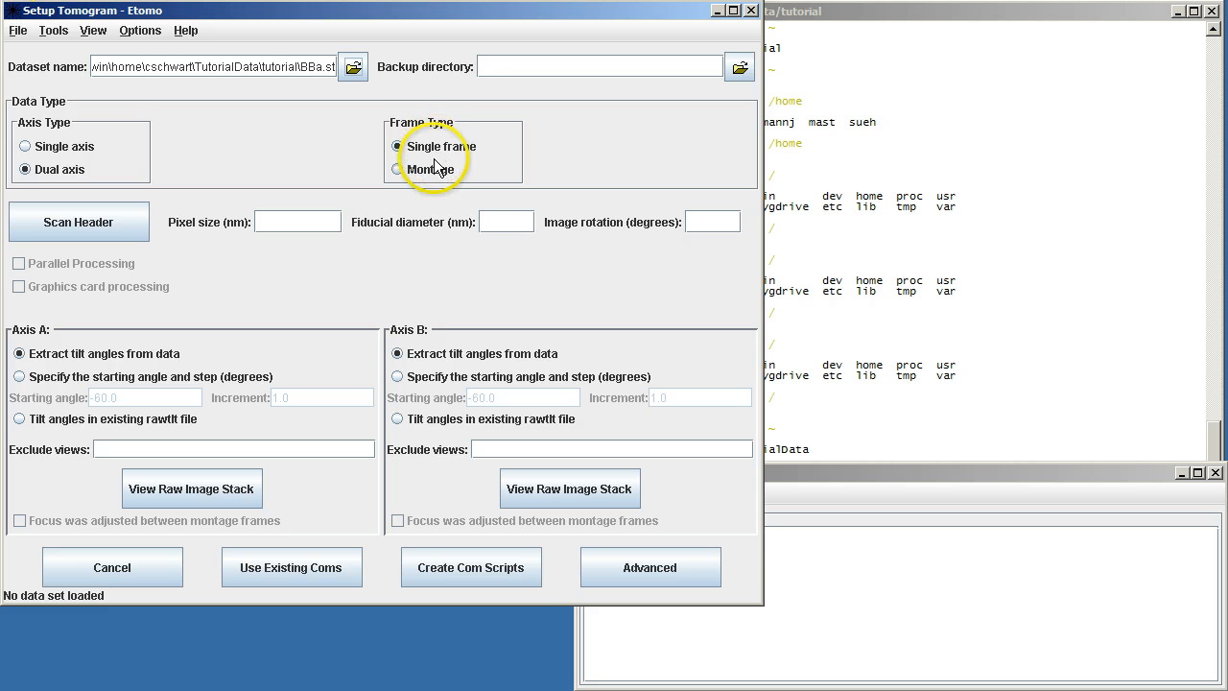
Step: Read the pixel size and image rotation from the stack header and set the fiducial diameter to 10 nm
left_click(137, 223)
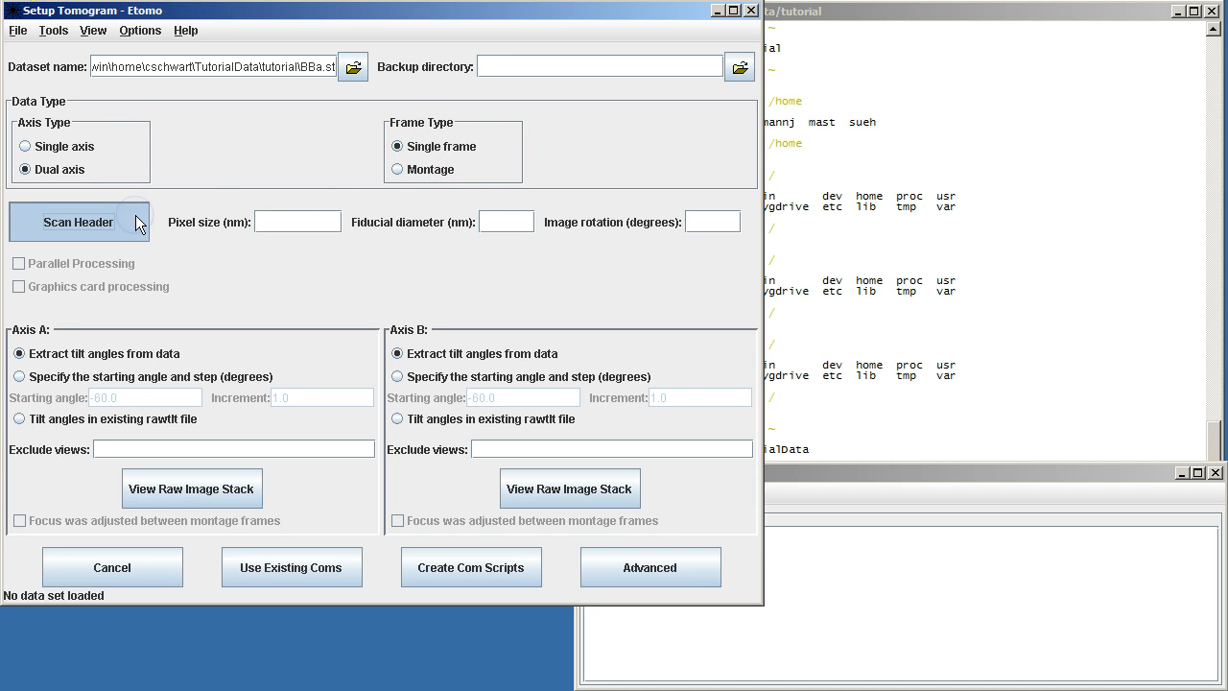
left_click(510, 221)
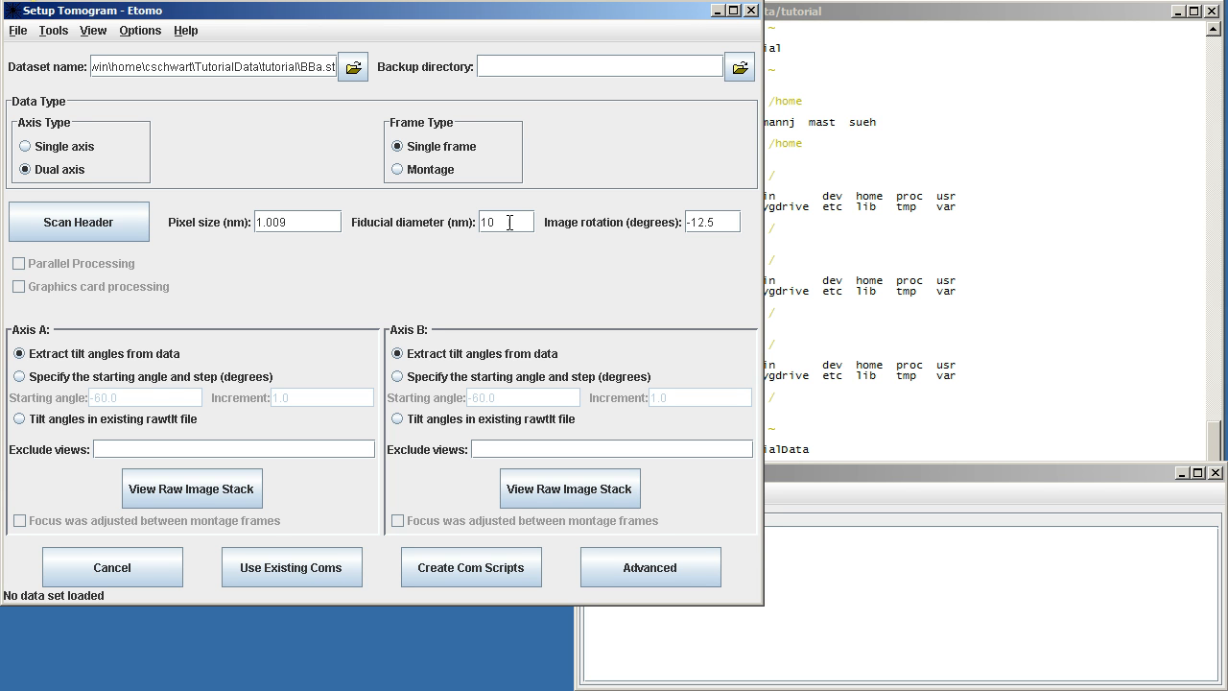
Step: View the raw image stack for axis A at 0.50 zoom, play through its tilt views, and close it
left_click(190, 489)
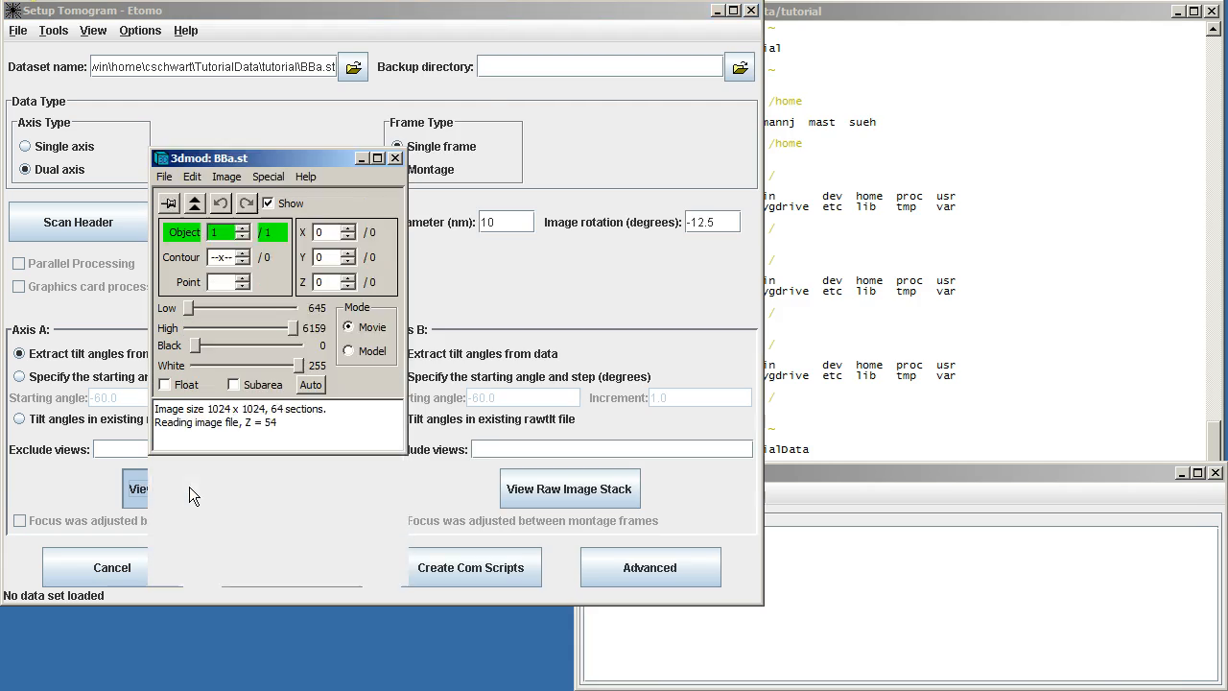
key("minus")
key("minus")
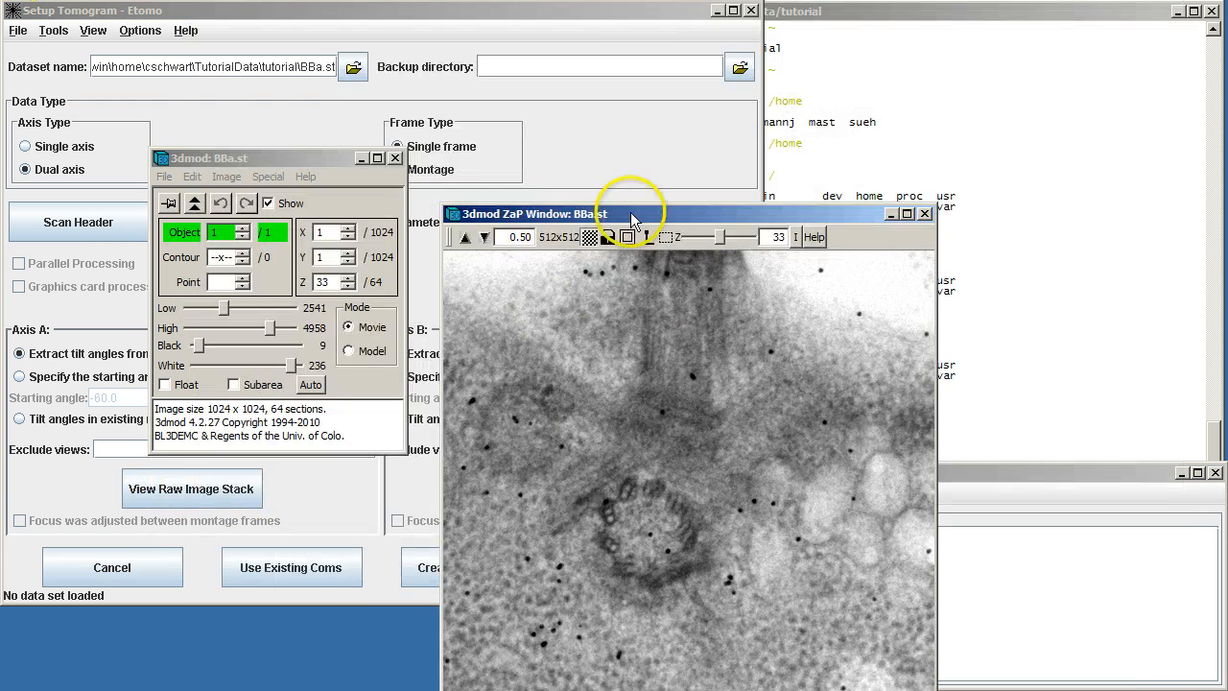
left_click_drag(631, 212, 627, 90)
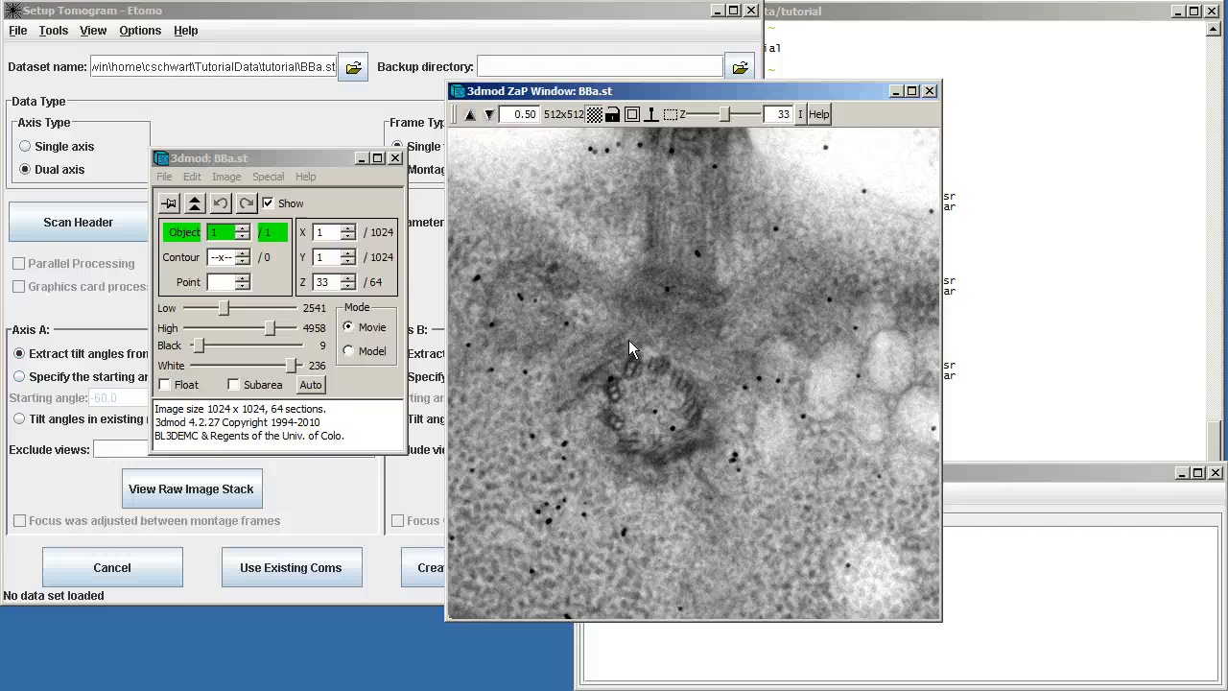
middle_click(625, 348)
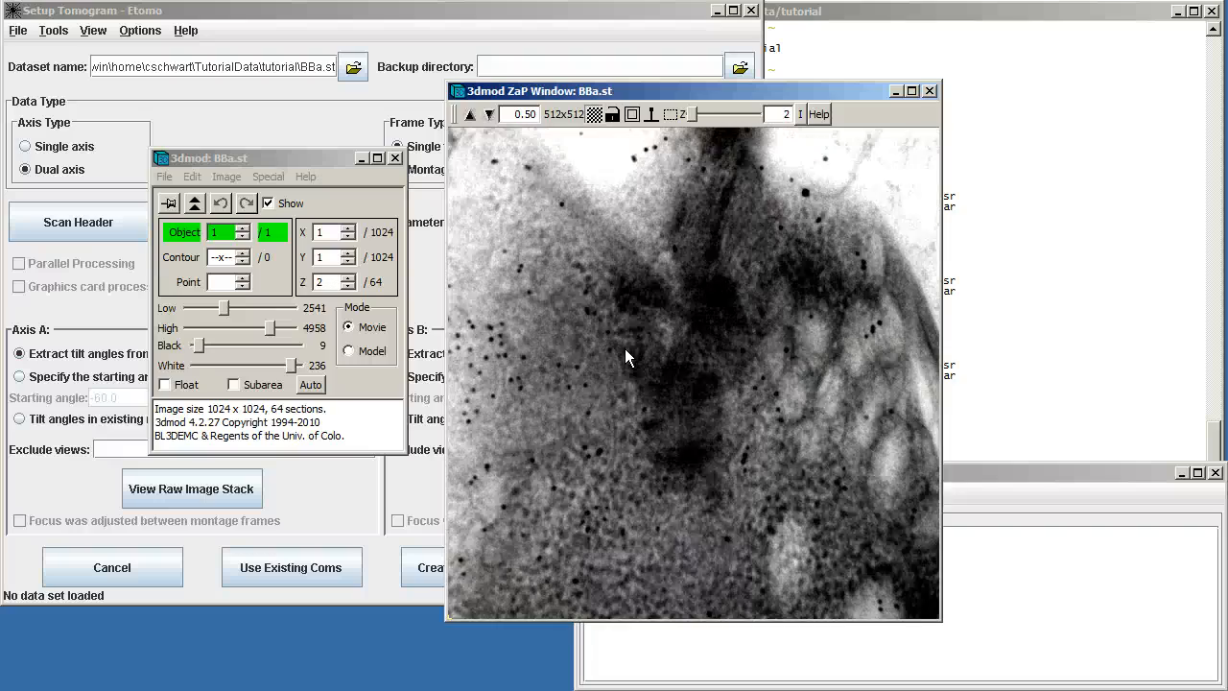
left_click(394, 158)
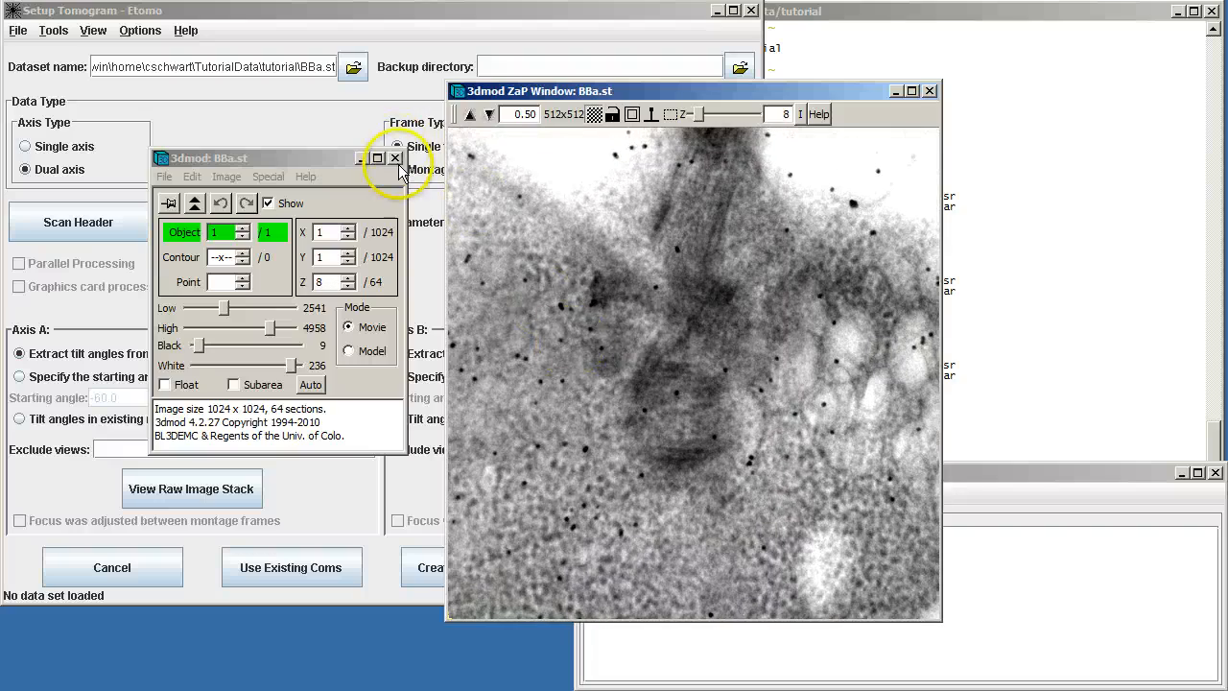
Step: Play through the raw image stack for axis B with Float and Subarea auto-contrast enabled, and close it
left_click(533, 488)
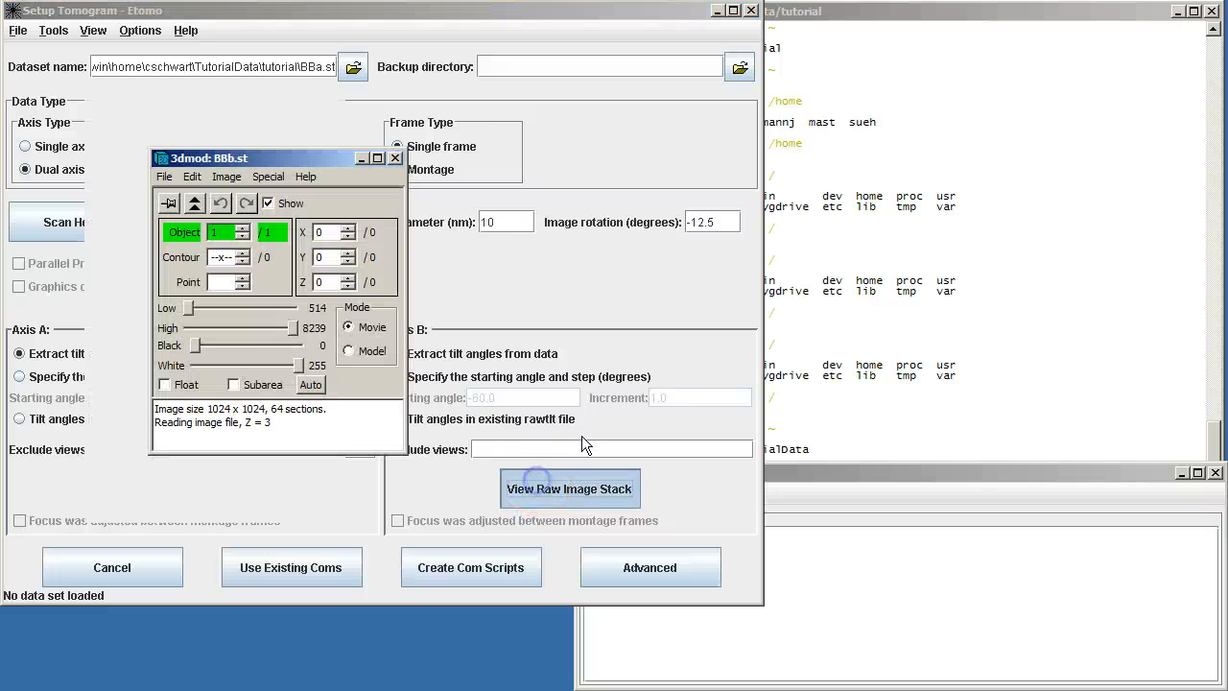
left_click(164, 383)
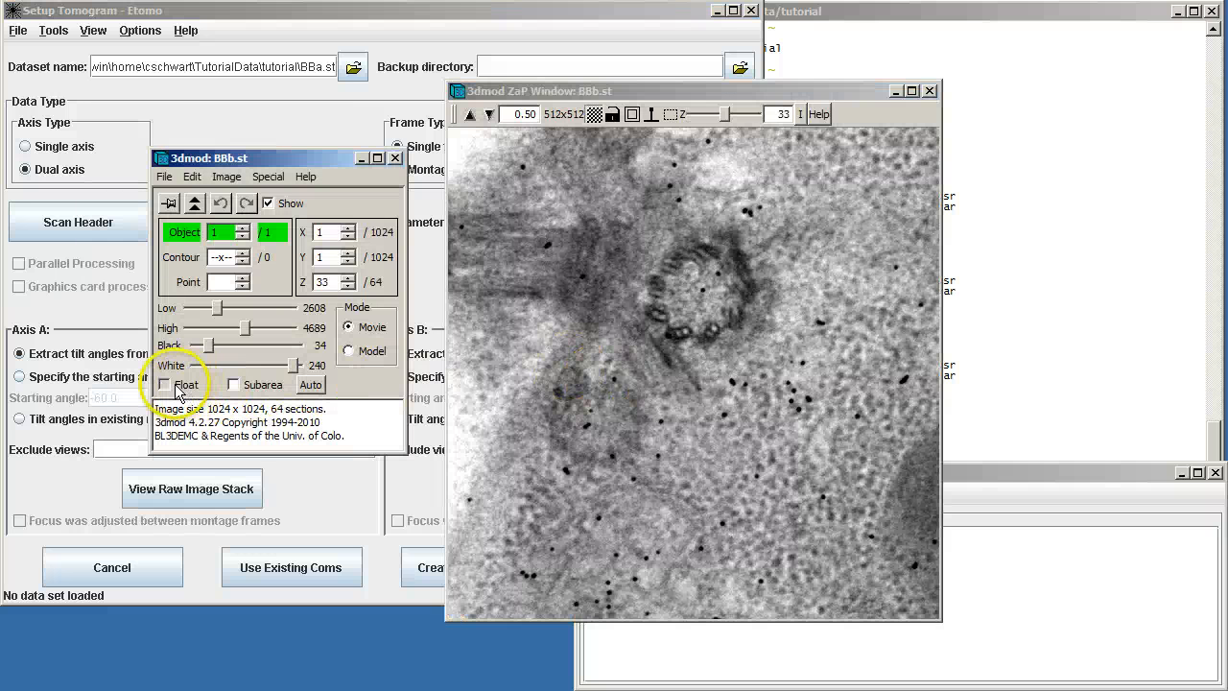
left_click(311, 385)
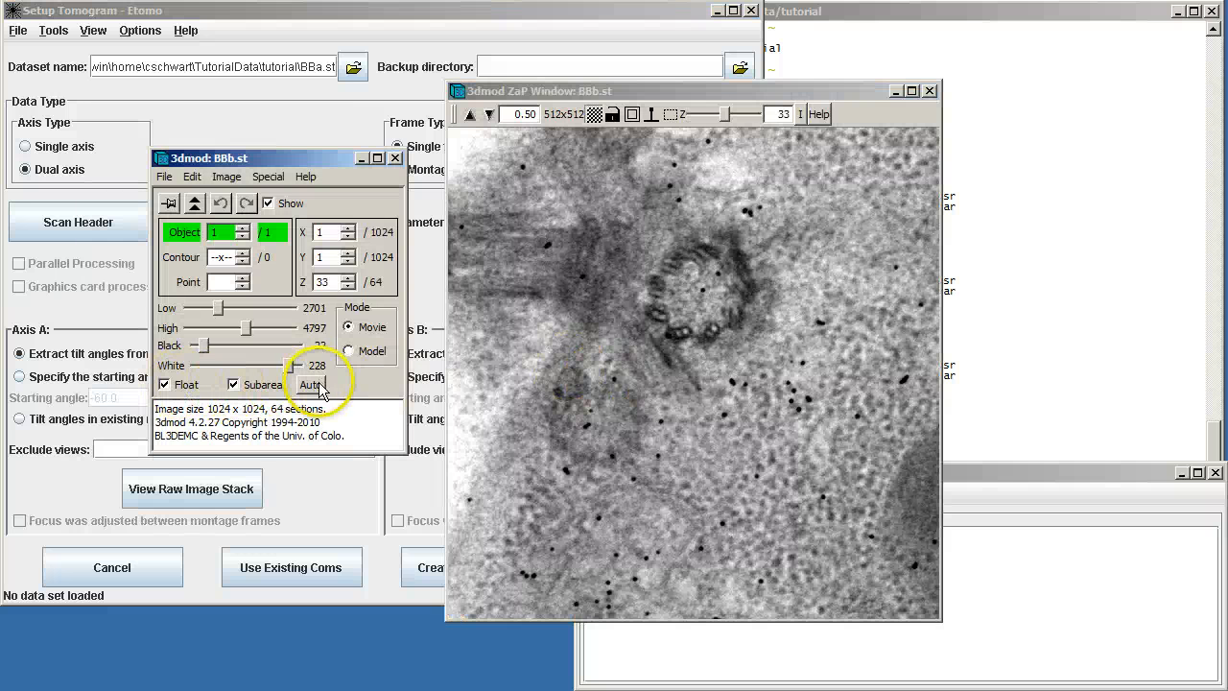
left_click(607, 418)
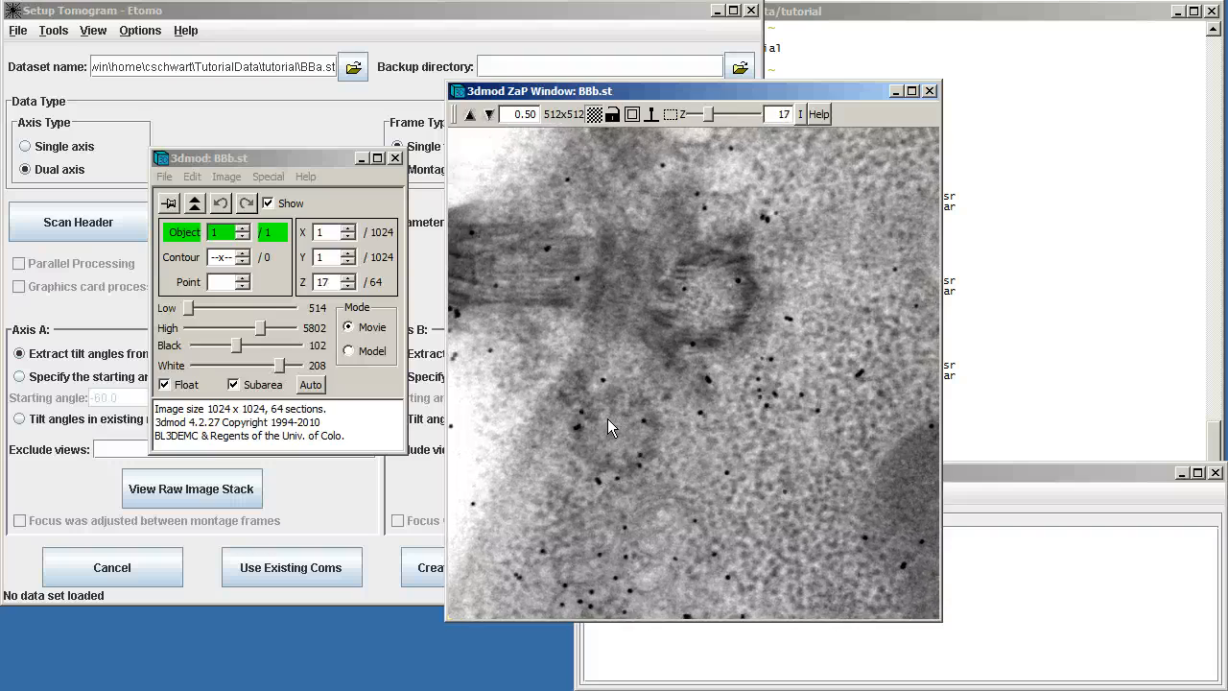
middle_click(608, 419)
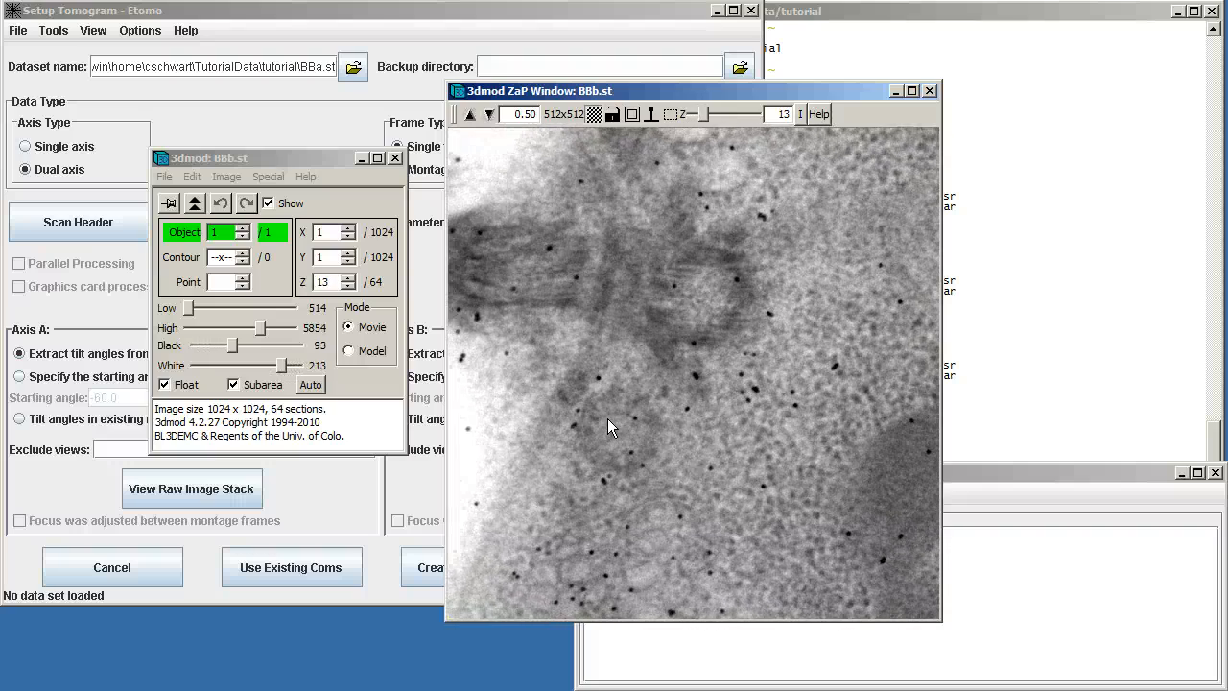
left_click(394, 159)
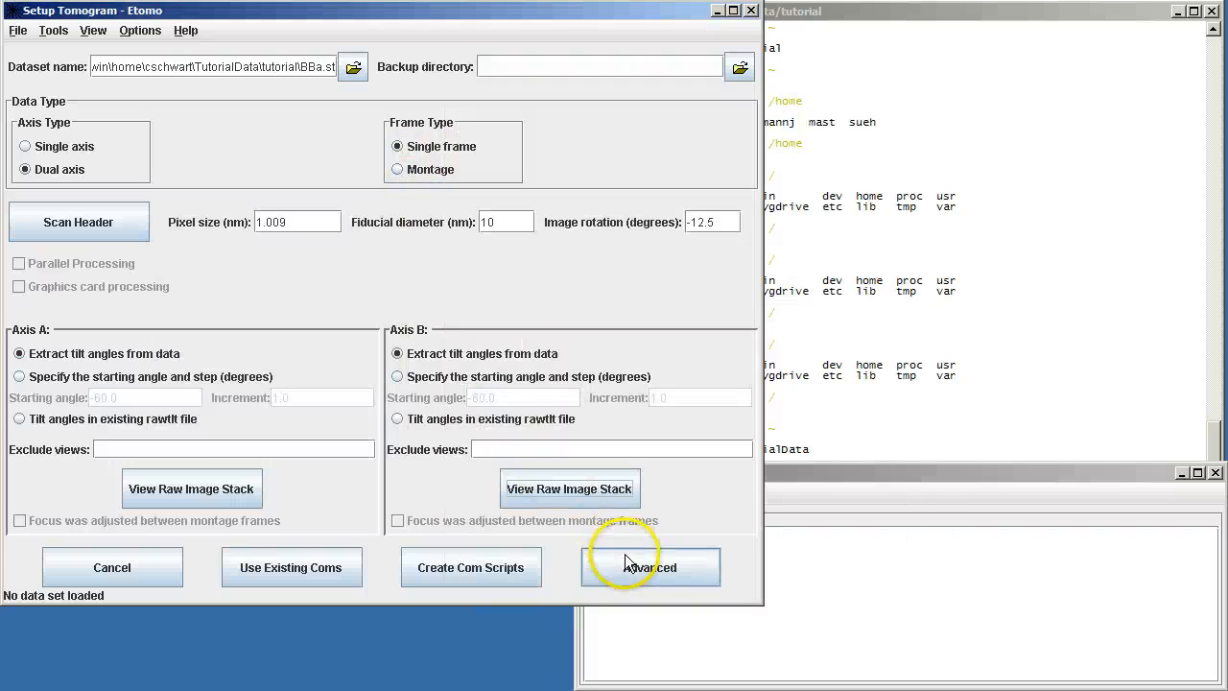
Step: Create the com scripts for the dataset and generate the X-ray-corrected fixed stack for axis A in pre-processing
left_click(532, 557)
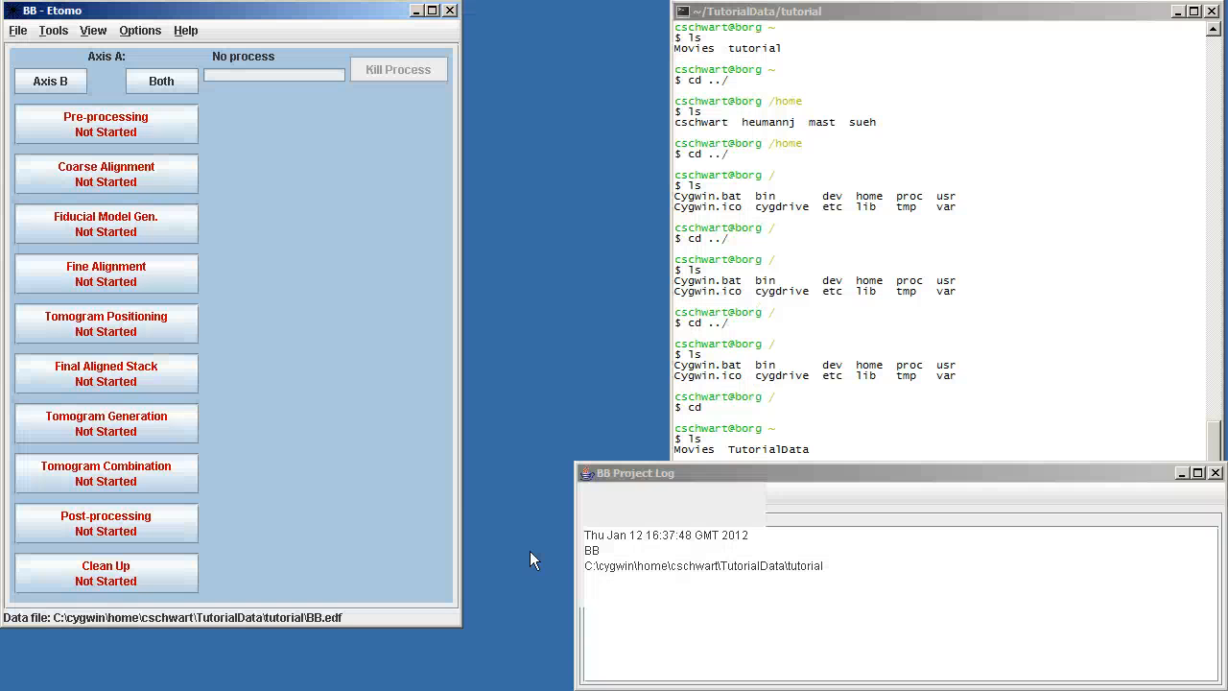
left_click(168, 122)
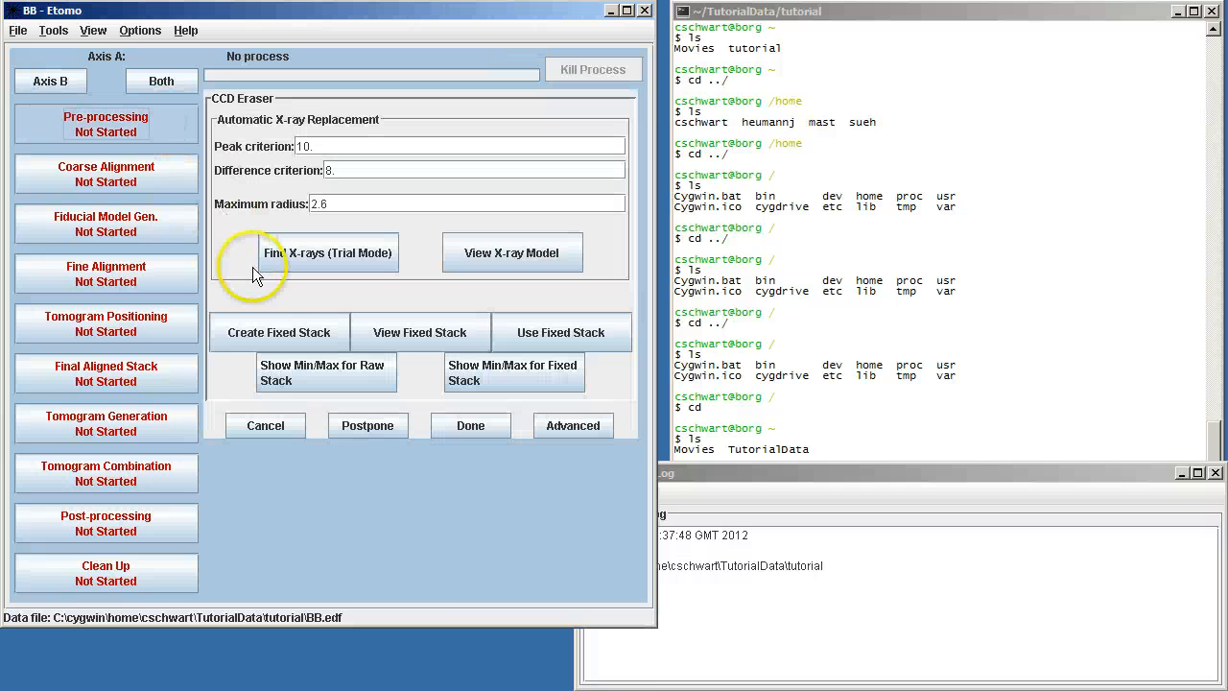
left_click(271, 335)
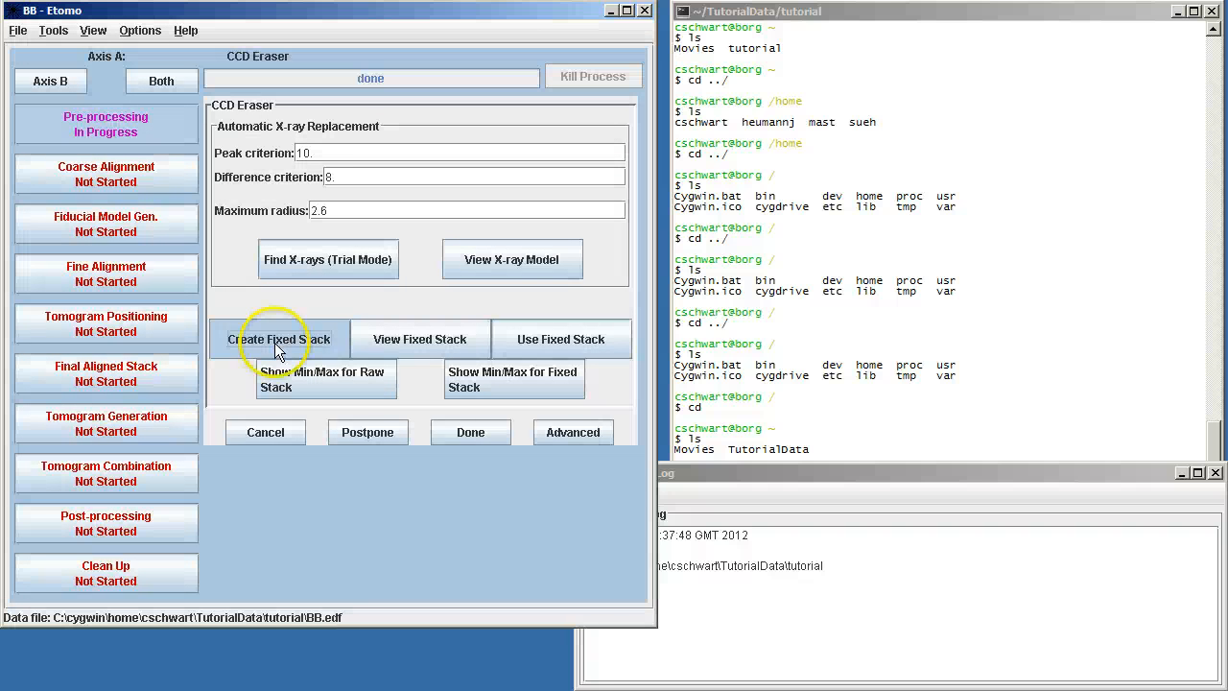
Step: Compare the per-view min/max statistics of the raw and fixed axis A stacks side by side, and close both logs
left_click(299, 382)
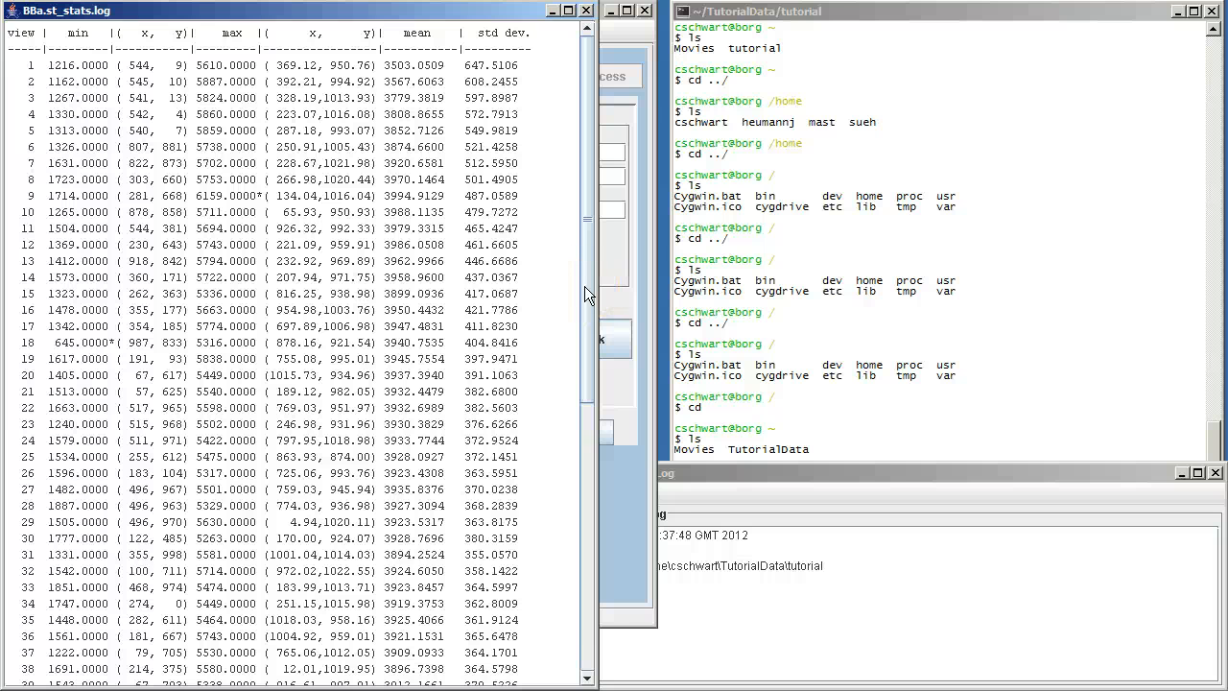
left_click(614, 384)
left_click(503, 387)
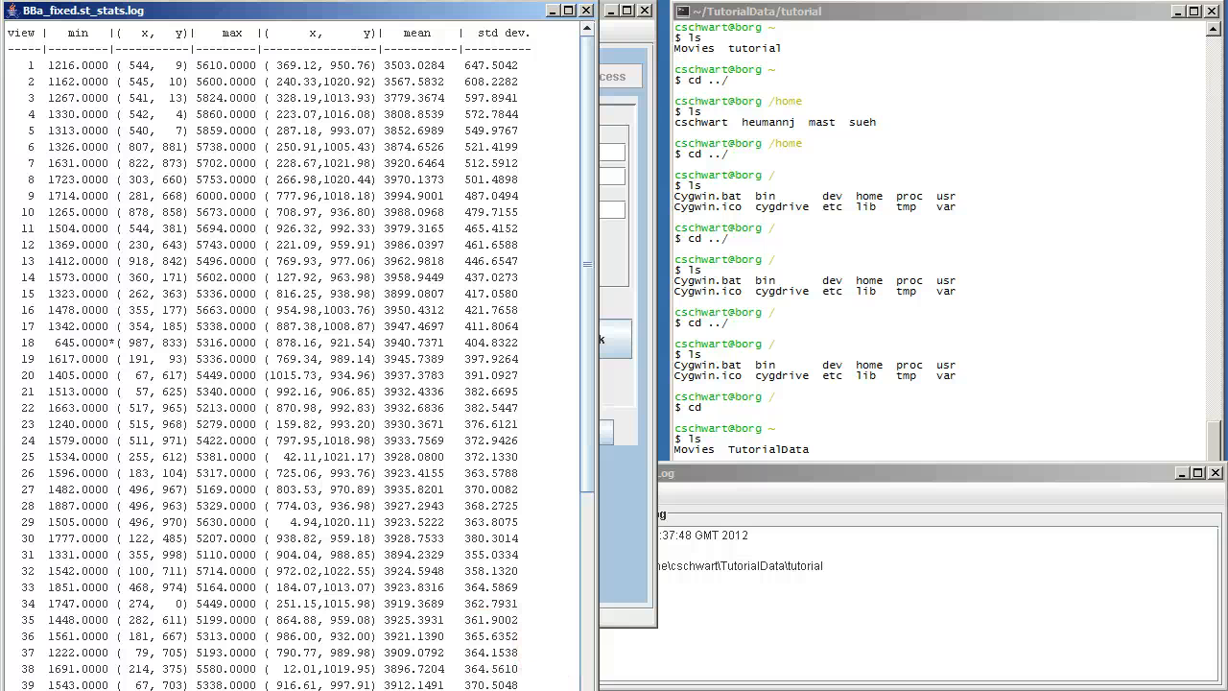
left_click_drag(302, 11, 898, 17)
left_click(548, 657)
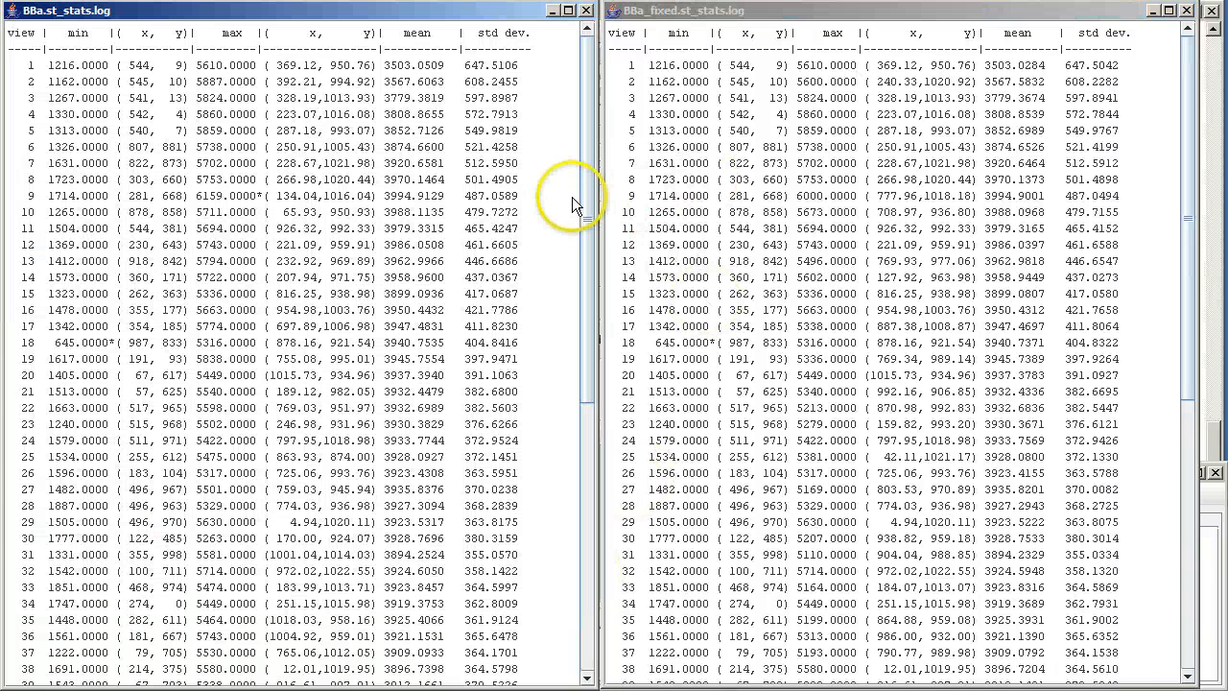
left_click_drag(578, 200, 571, 312)
left_click_drag(1190, 236, 1184, 330)
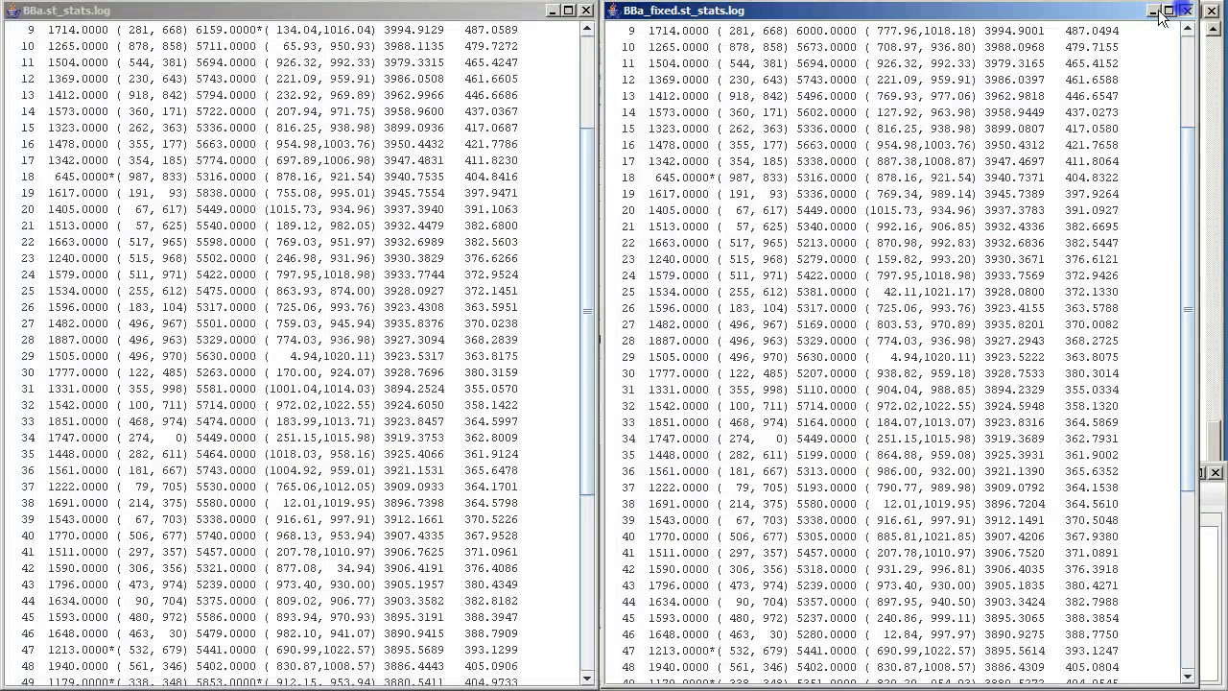
left_click(1185, 11)
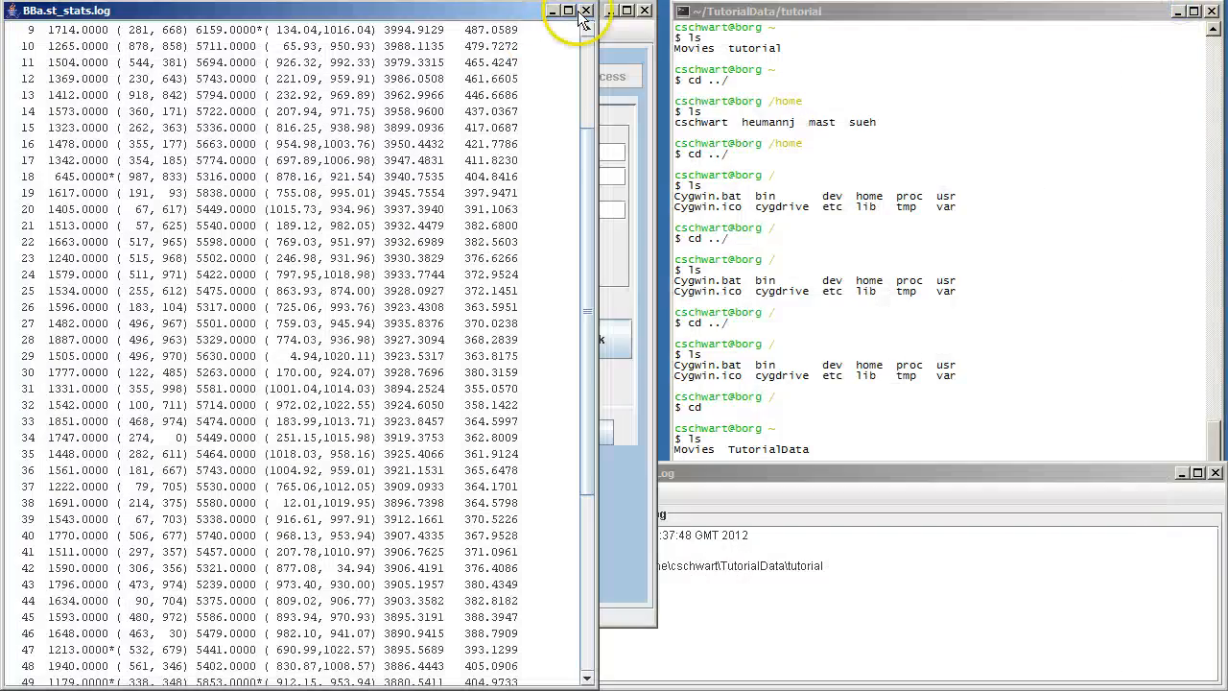
left_click(585, 10)
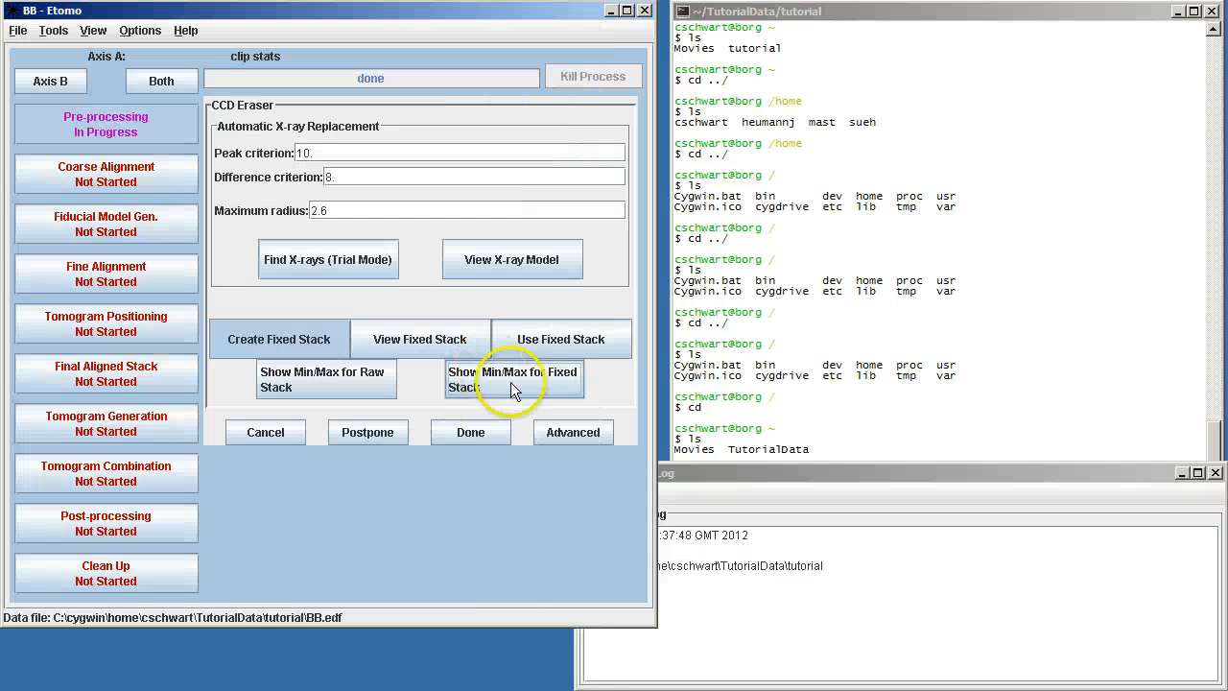
Step: Adopt the fixed stack for axis A and mark pre-processing as done
left_click(551, 340)
left_click(474, 432)
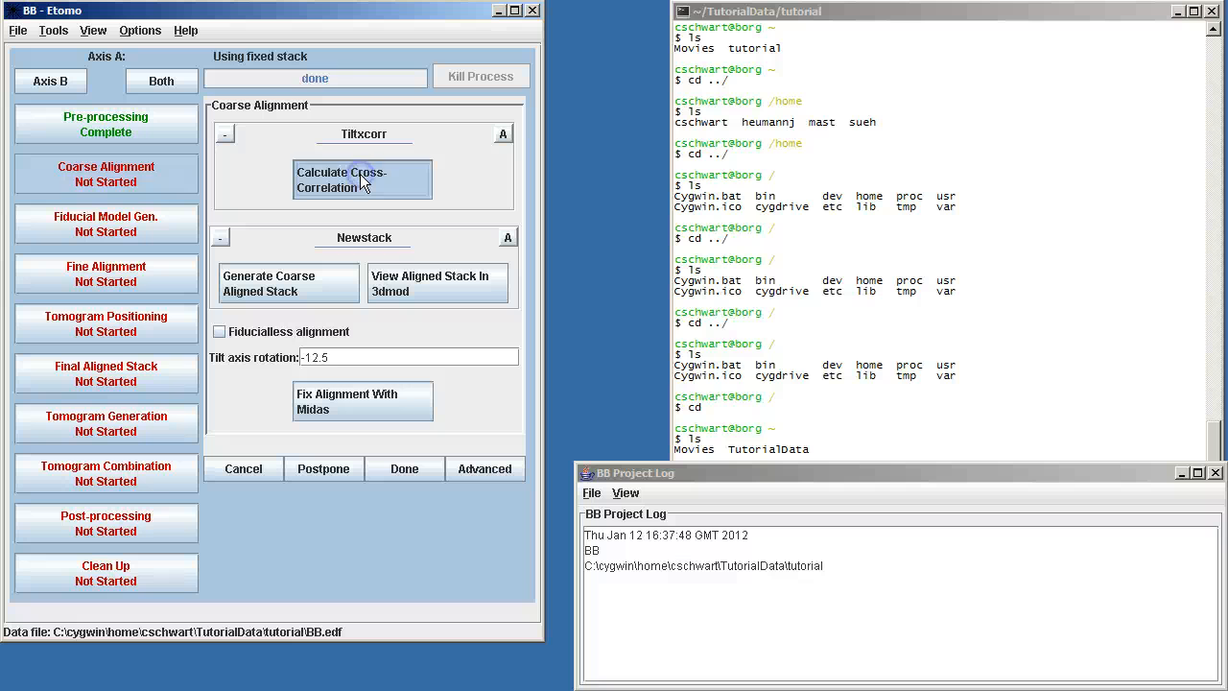
Step: Calculate the cross-correlation for axis A and generate the coarse aligned stack
left_click(363, 183)
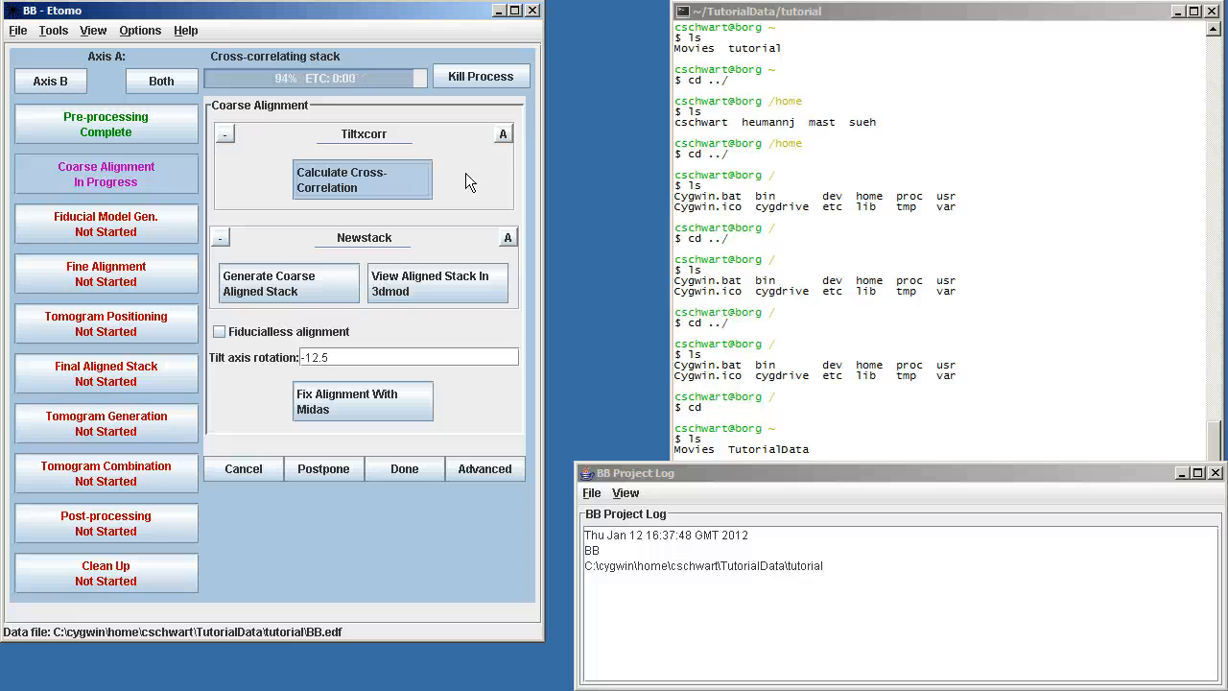
left_click(295, 288)
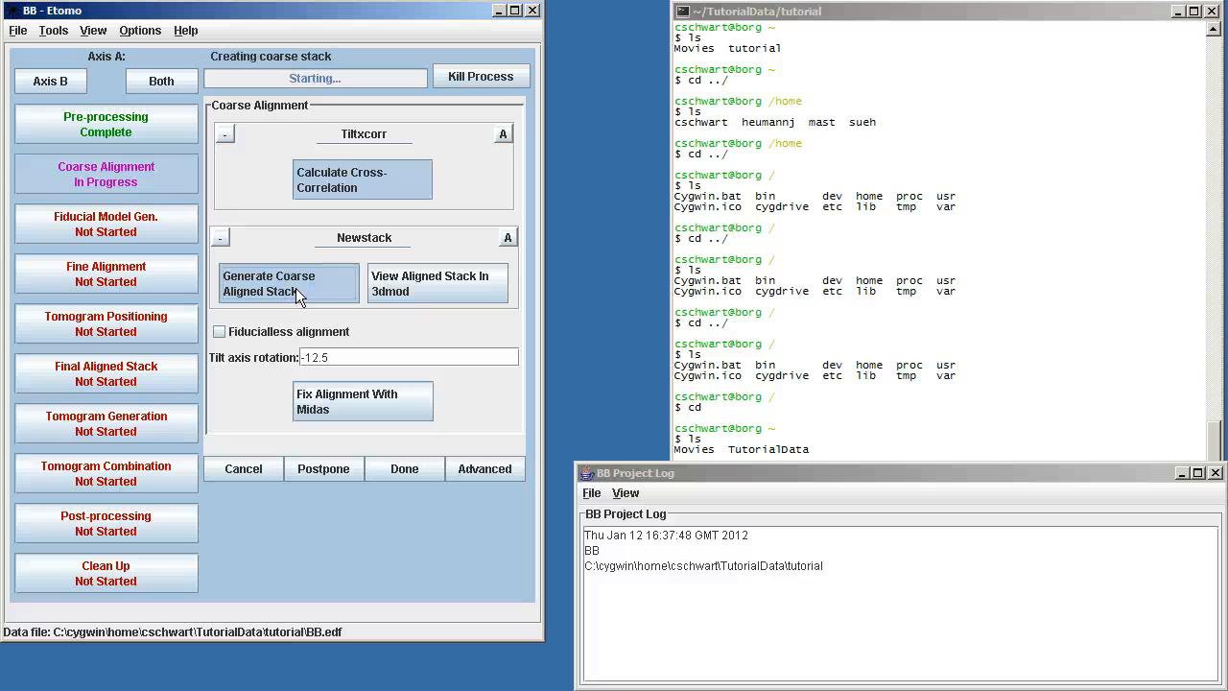
Step: View the coarse aligned stack in 3dmod, check its alignment across views, and arrange the 3dmod windows beside Etomo
left_click(424, 288)
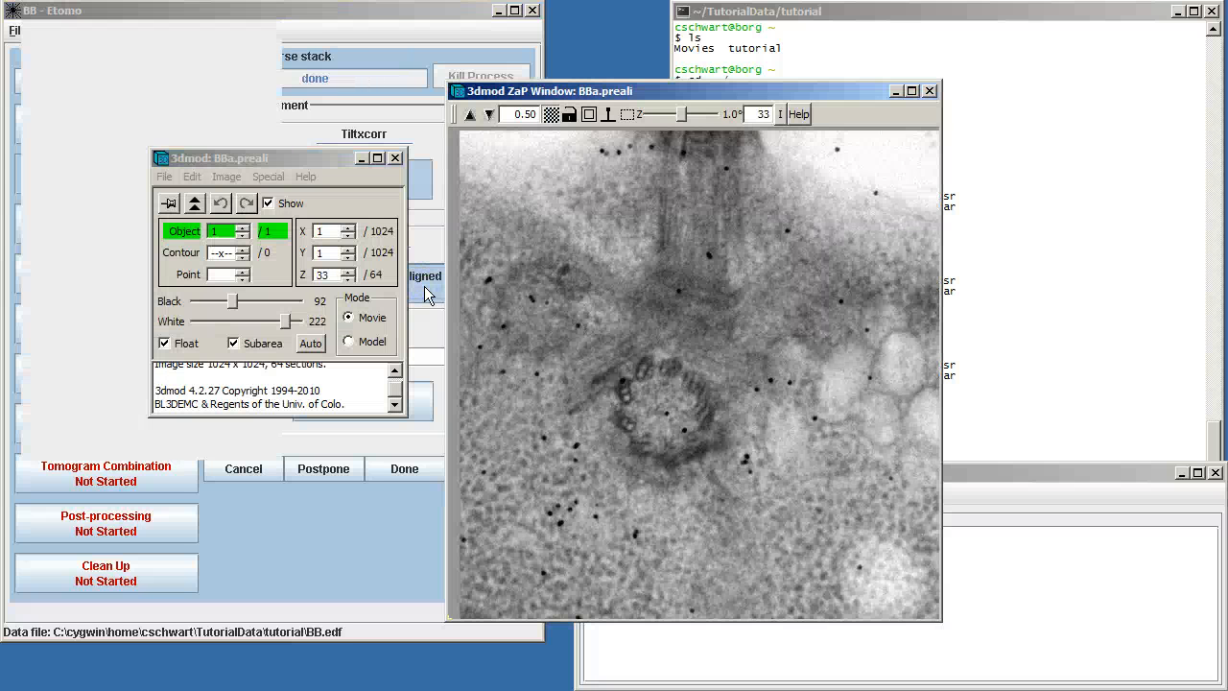
left_click(596, 310)
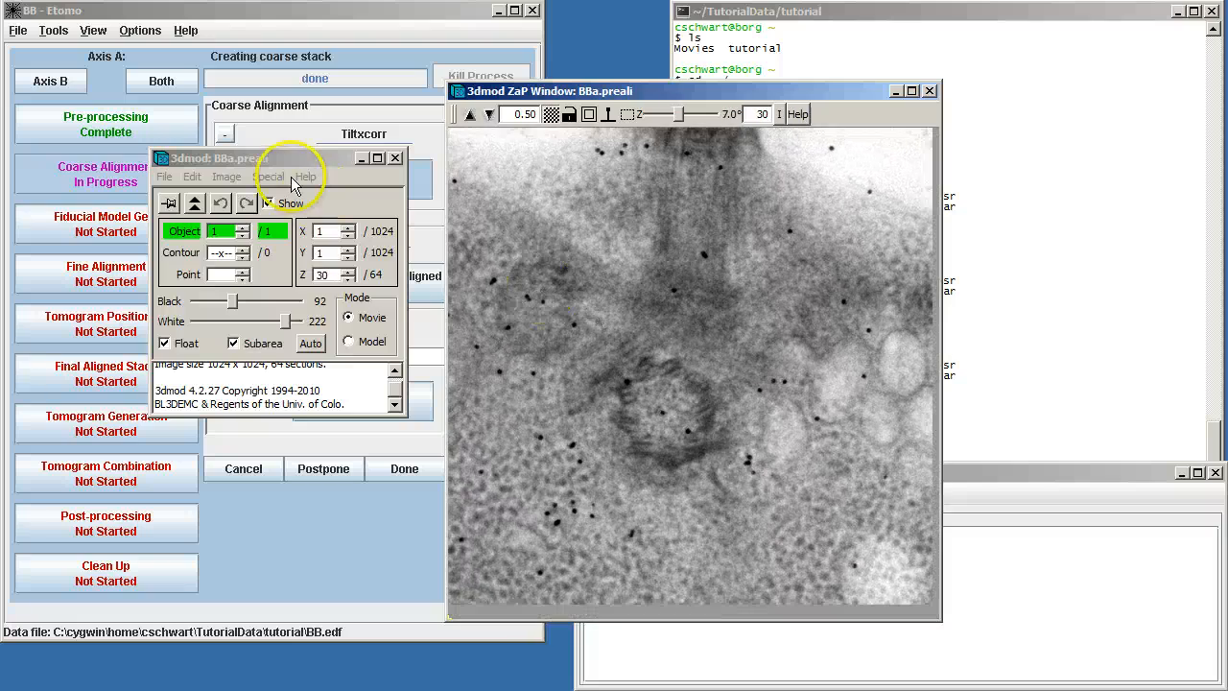
left_click_drag(288, 158, 1099, 13)
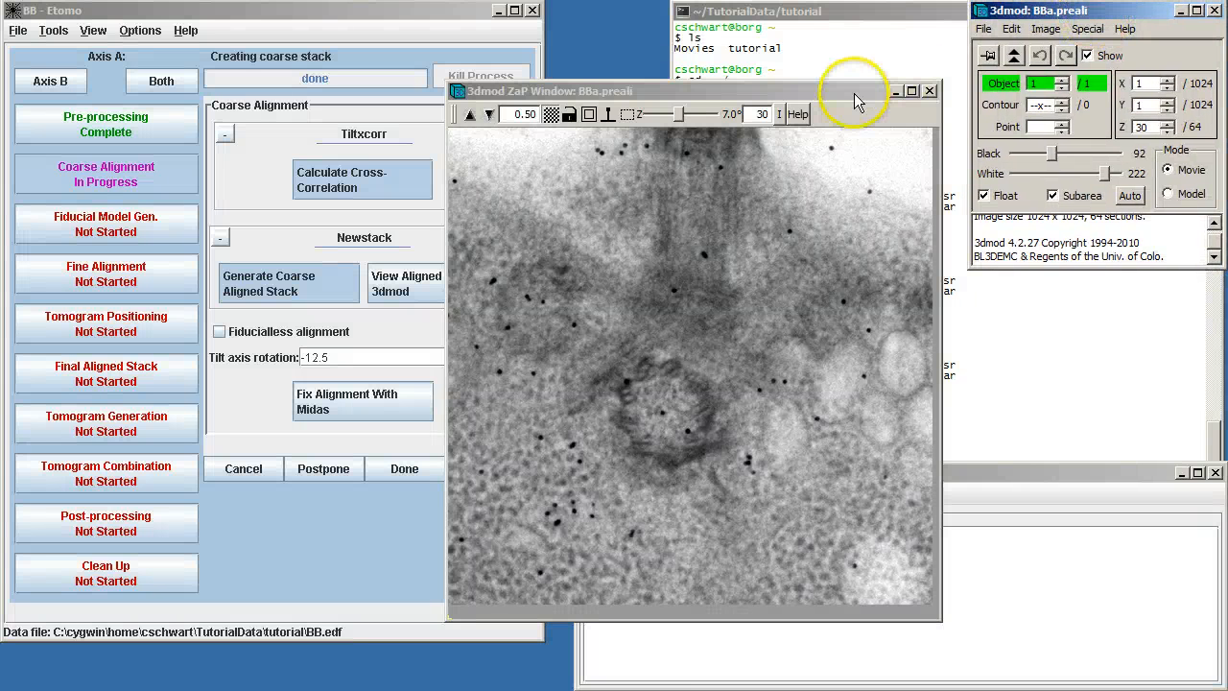
left_click_drag(854, 94, 881, 16)
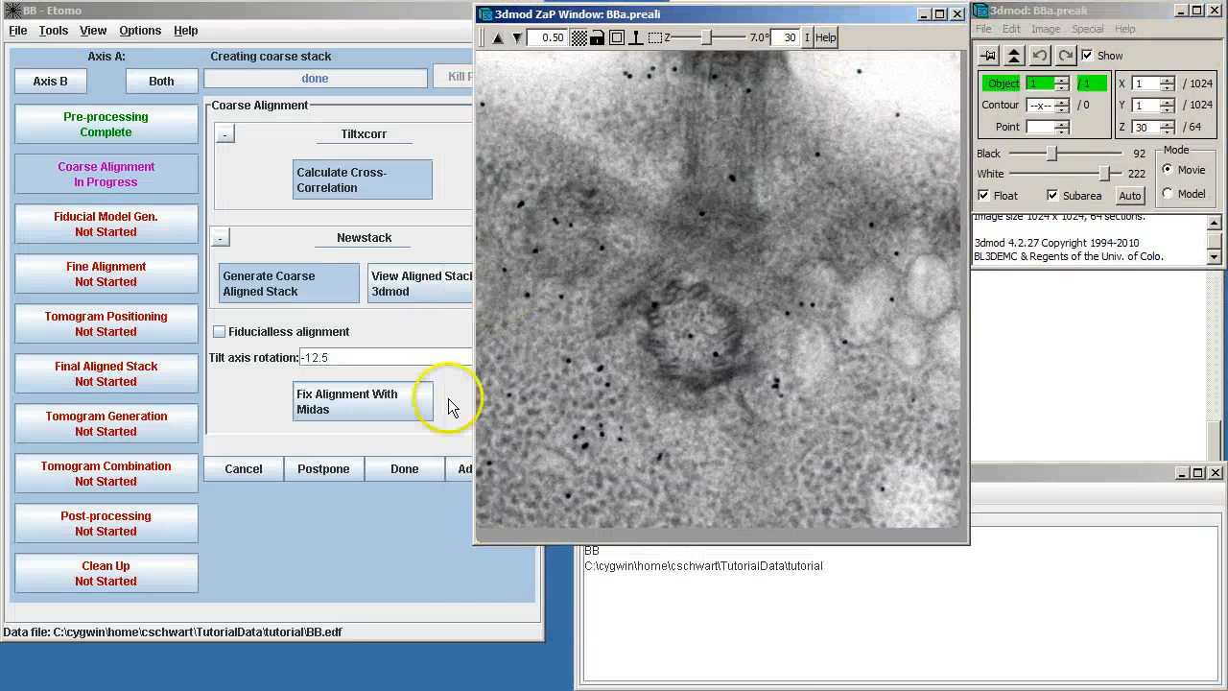
Step: Mark coarse alignment as done and open the axis A seed fiducial model over the coarse aligned stack
left_click(389, 470)
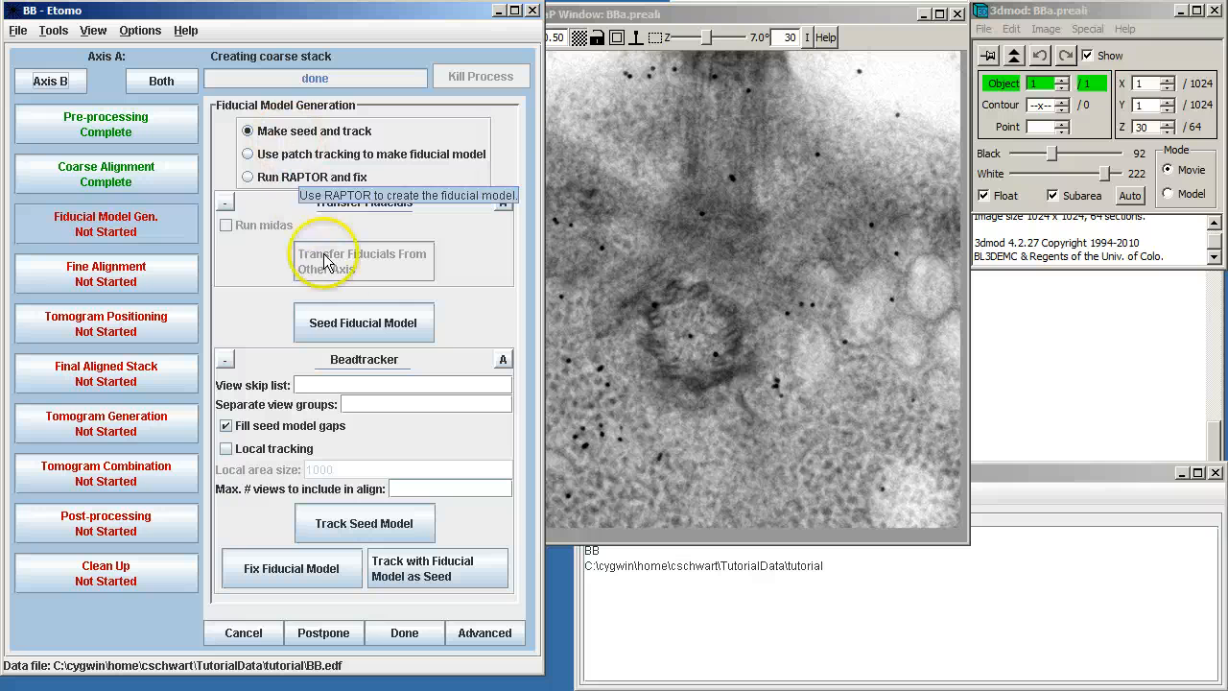
left_click(348, 326)
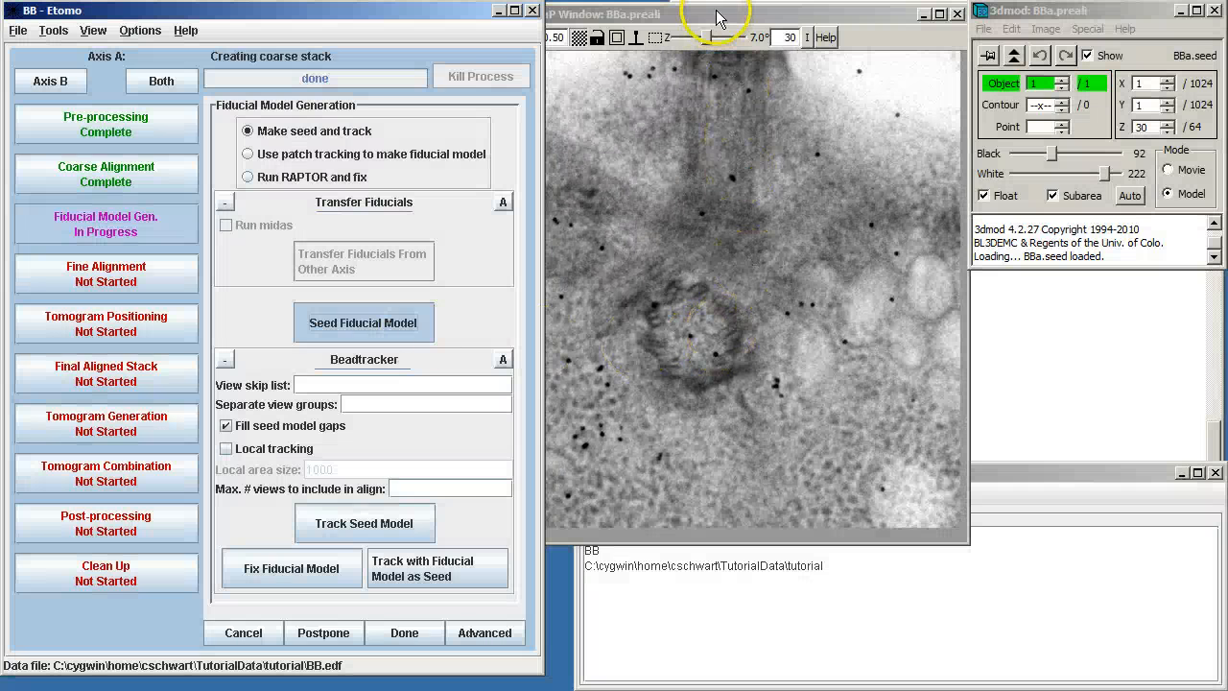
left_click_drag(718, 15, 711, 17)
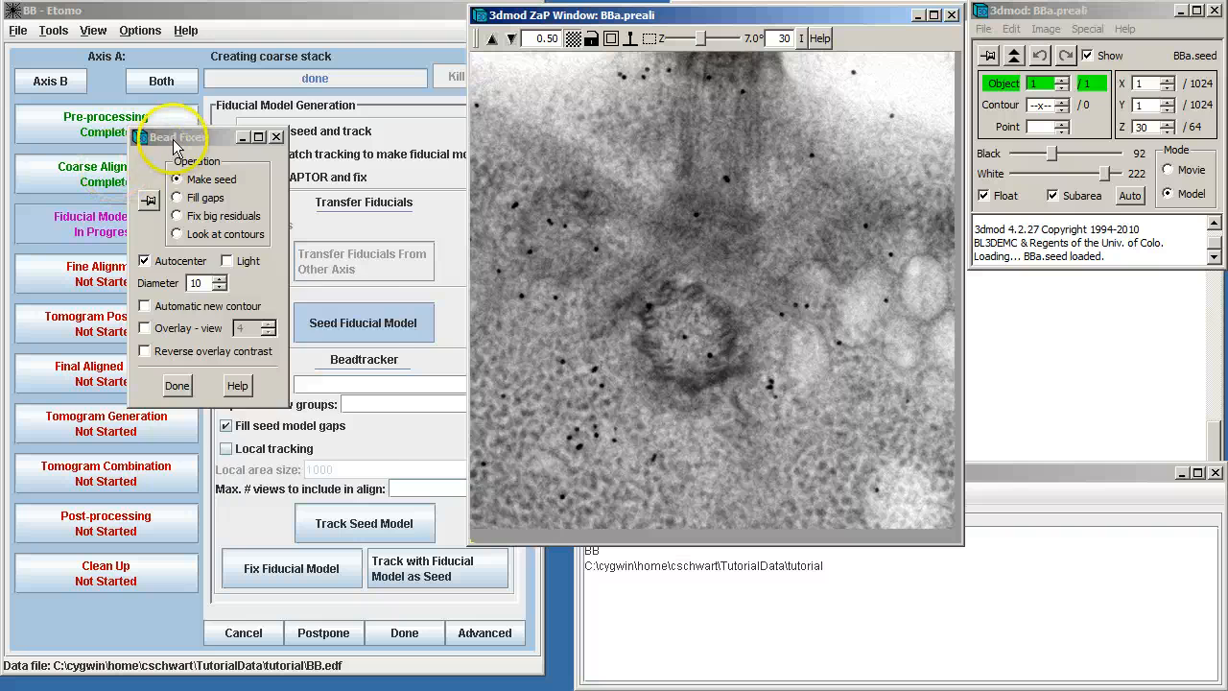
Step: Move the Bead Fixer clear of the image, mark the bead at the basal body's centre on view 33, and delete the extra point
left_click_drag(177, 138, 1015, 294)
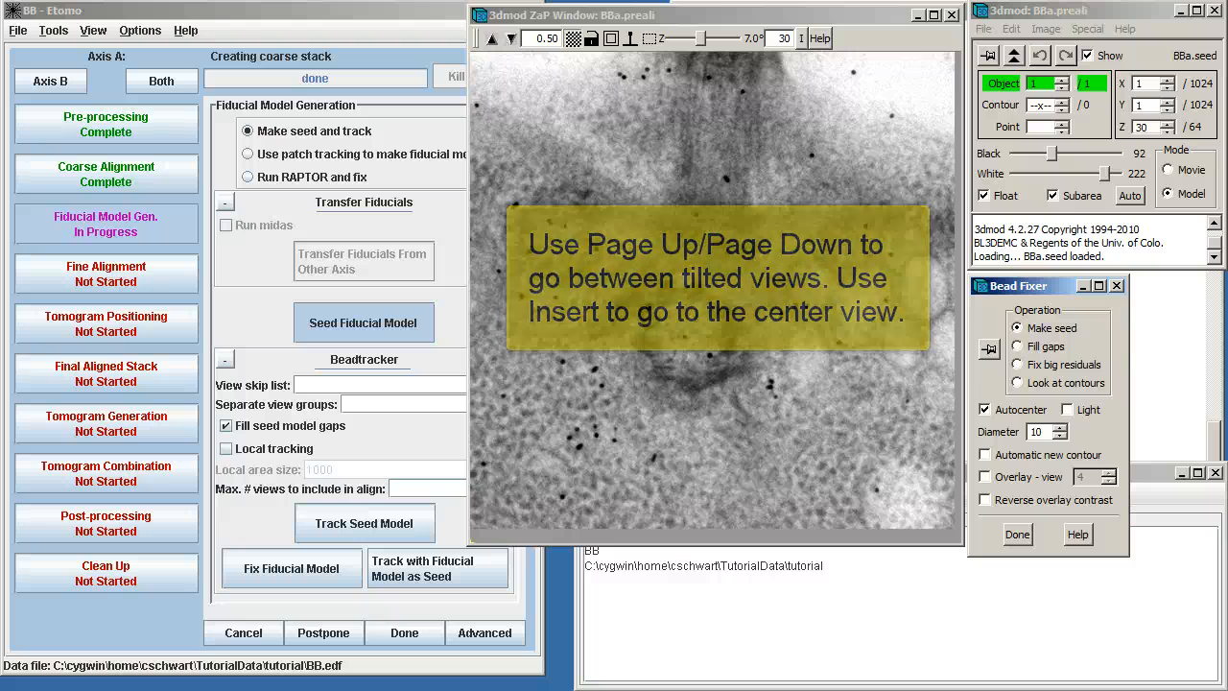
key("Page_Up")
key("Page_Up")
key("Page_Up")
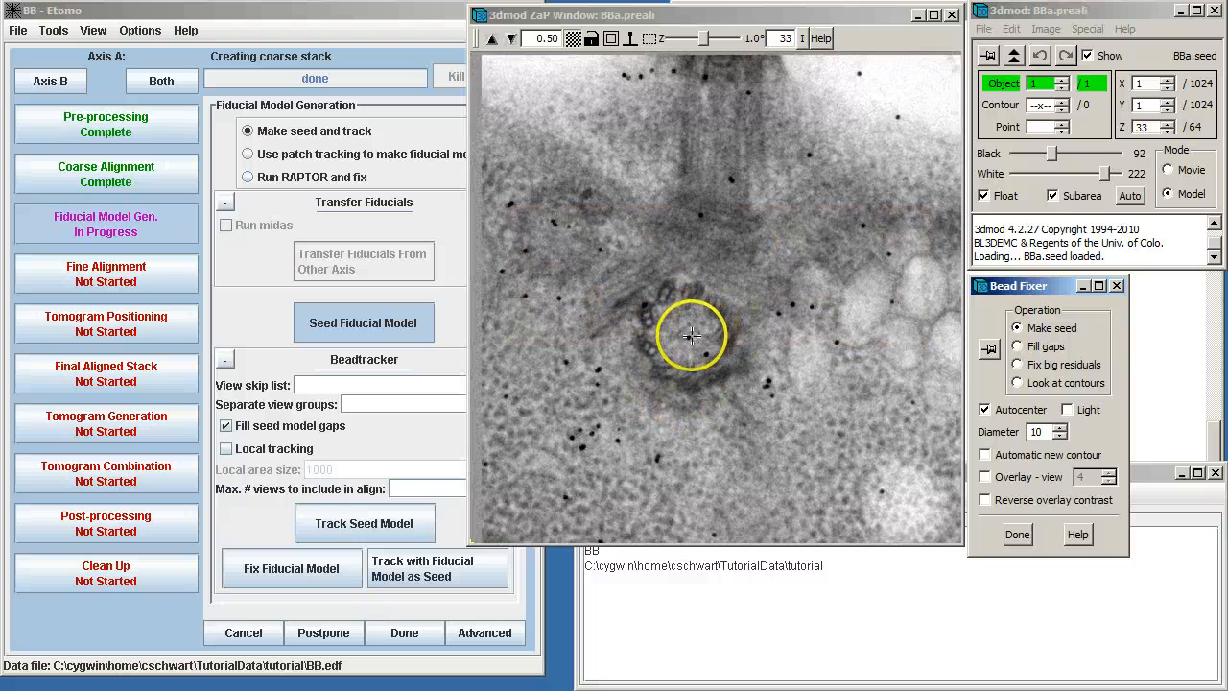
middle_click(691, 339)
middle_click(707, 354)
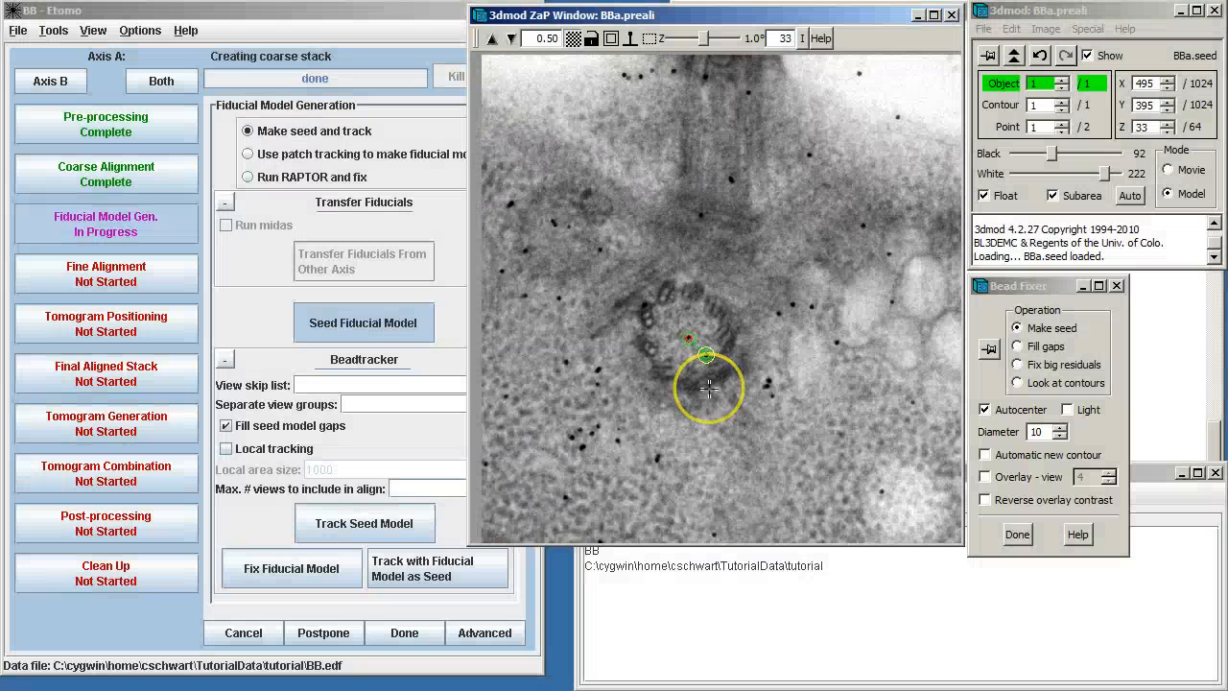
key("Delete")
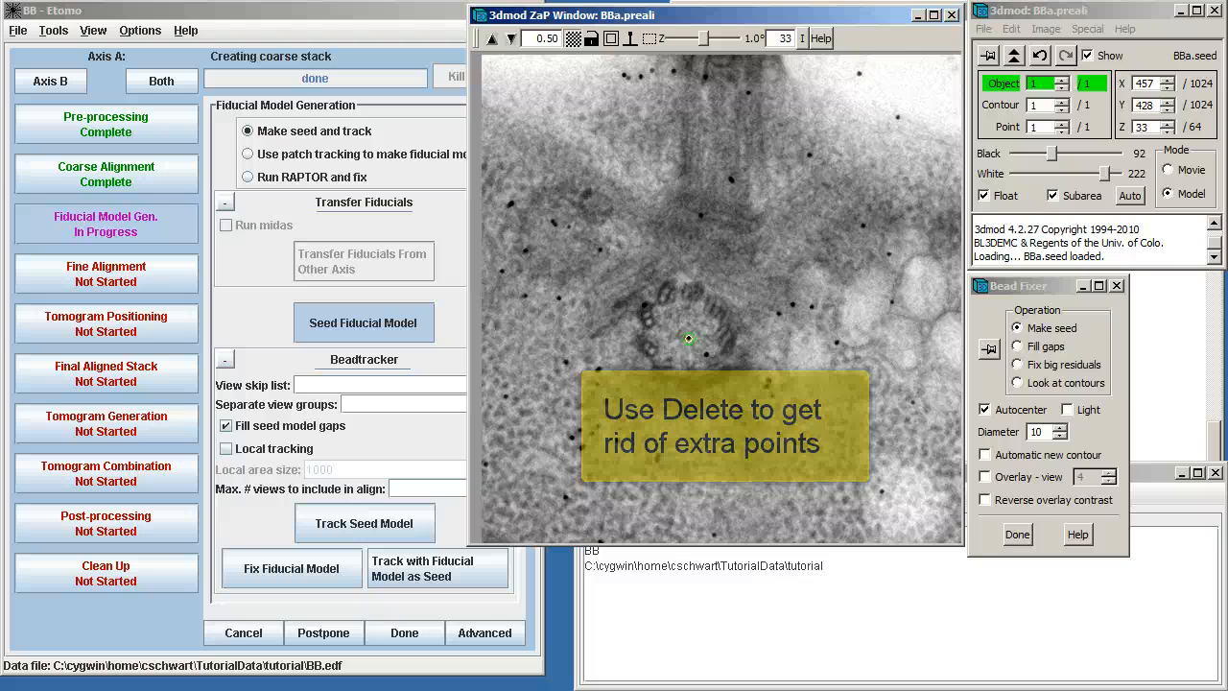
Step: Enable Automatic new contour and seed the second bead inside the basal body, two beads near the image's left edge and two near the top
left_click(988, 456)
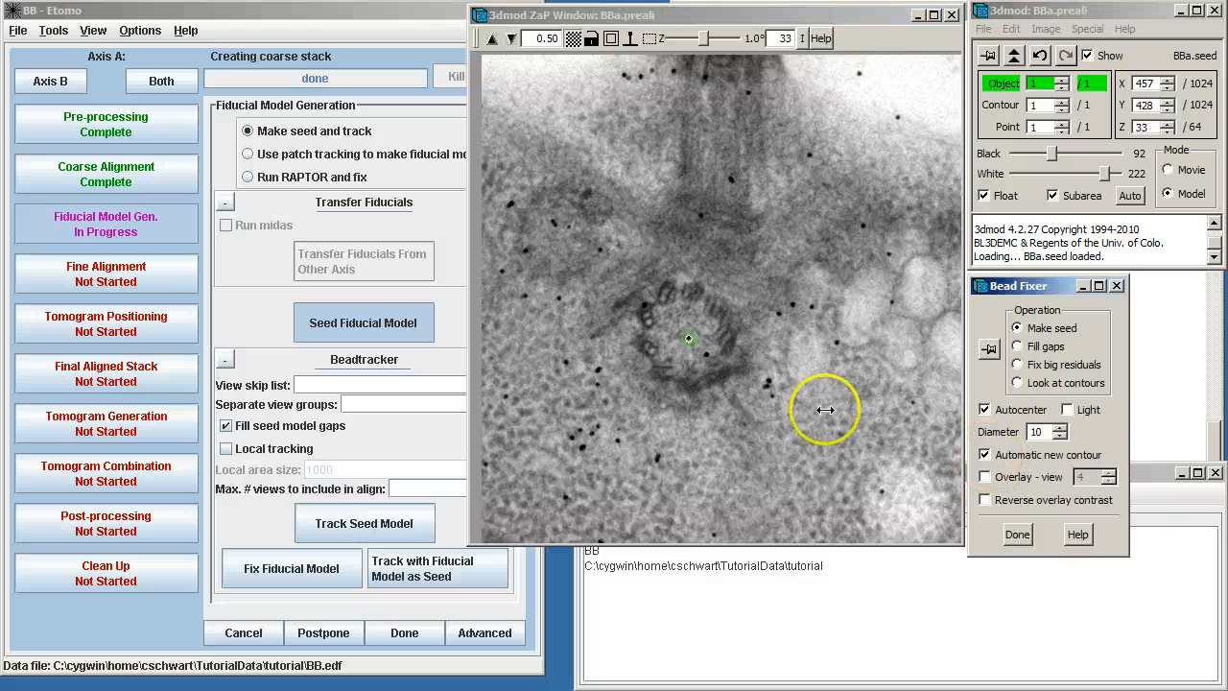
left_click(706, 355)
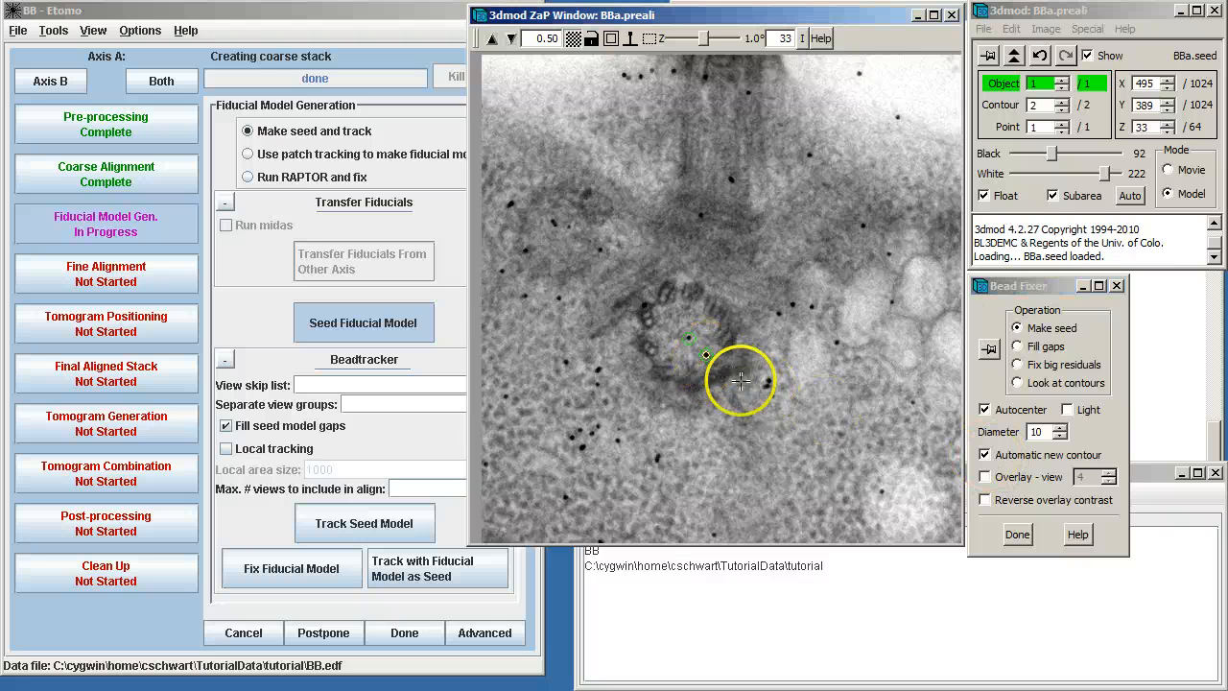
key("Page_Up")
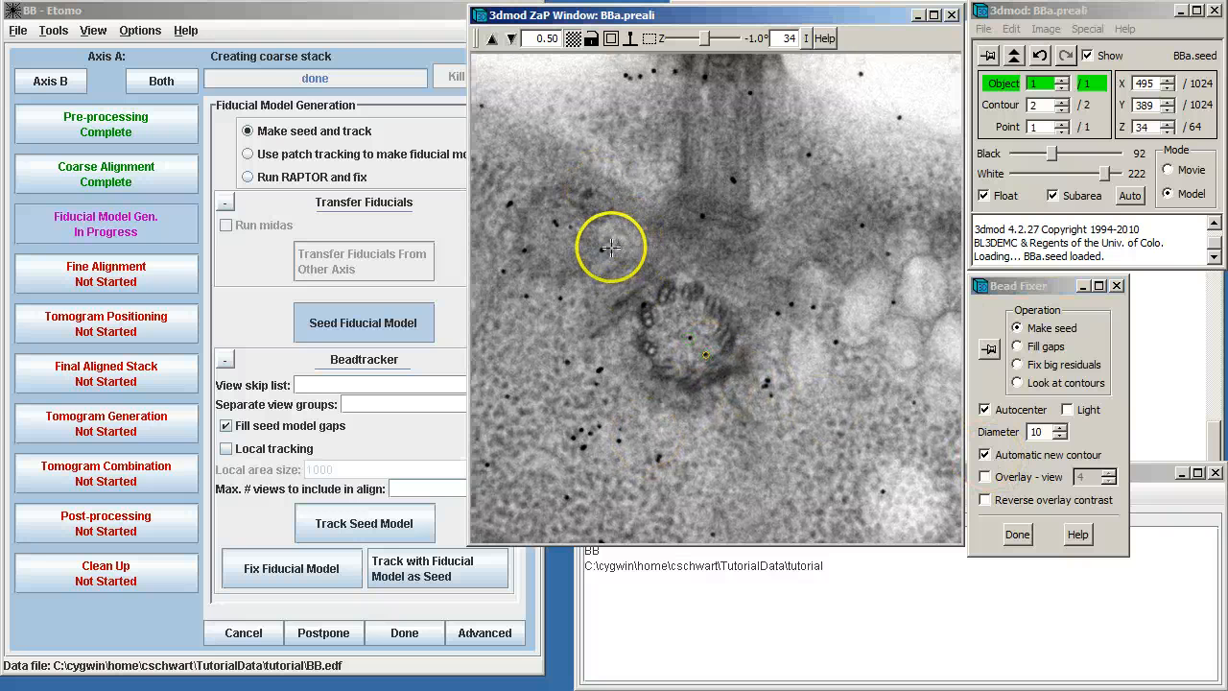
key("Page_Down")
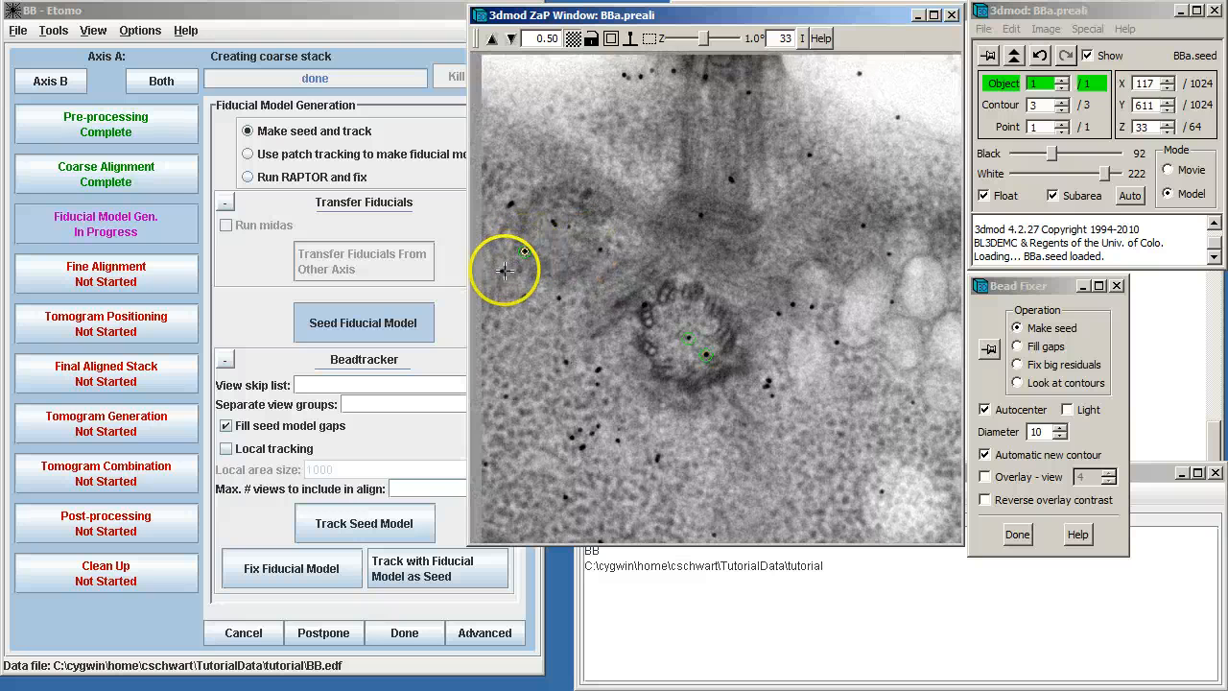
middle_click(503, 272)
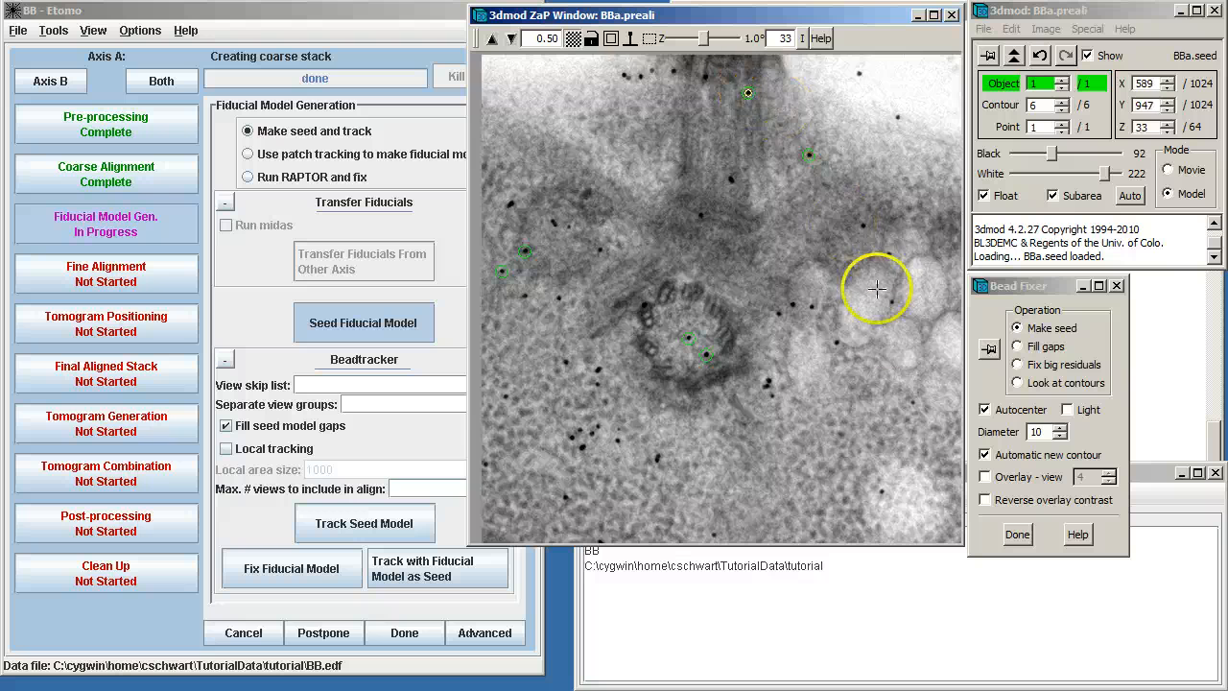
Step: Seed the two beads beside the vesicles, the one in the bright lower-right patch and two in the lower-left cluster on view 33
key("Page_Up")
key("Page_Up")
key("Page_Up")
key("Page_Up")
key("Page_Up")
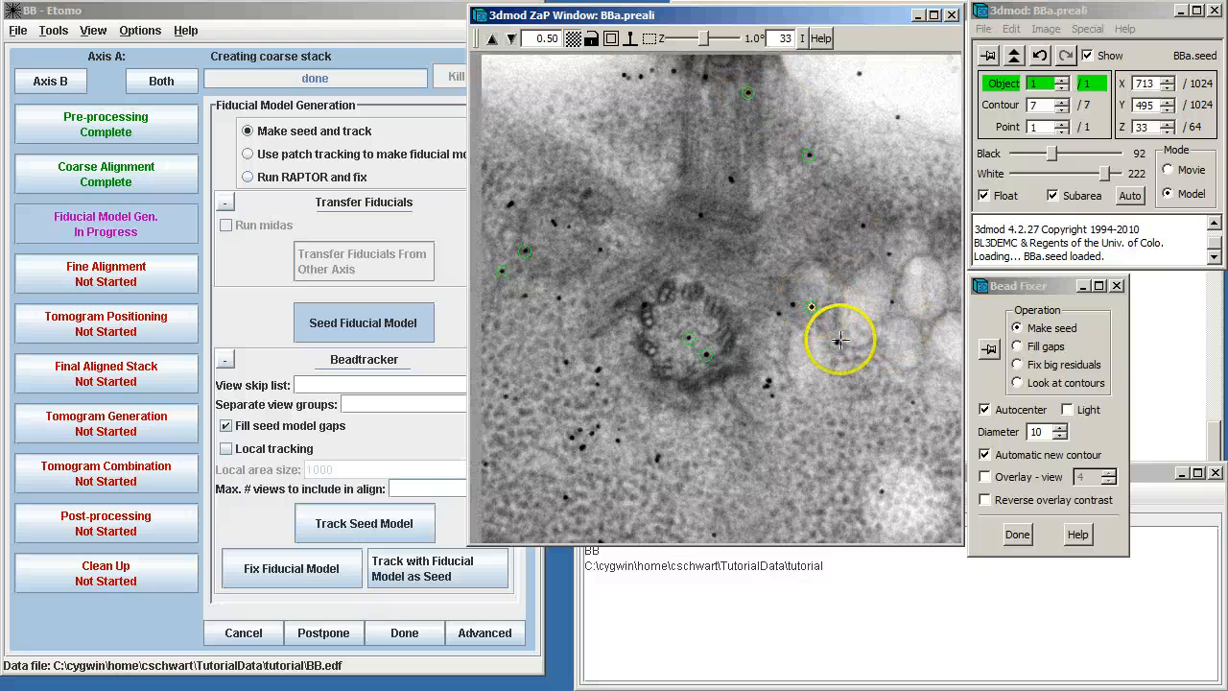
middle_click(836, 343)
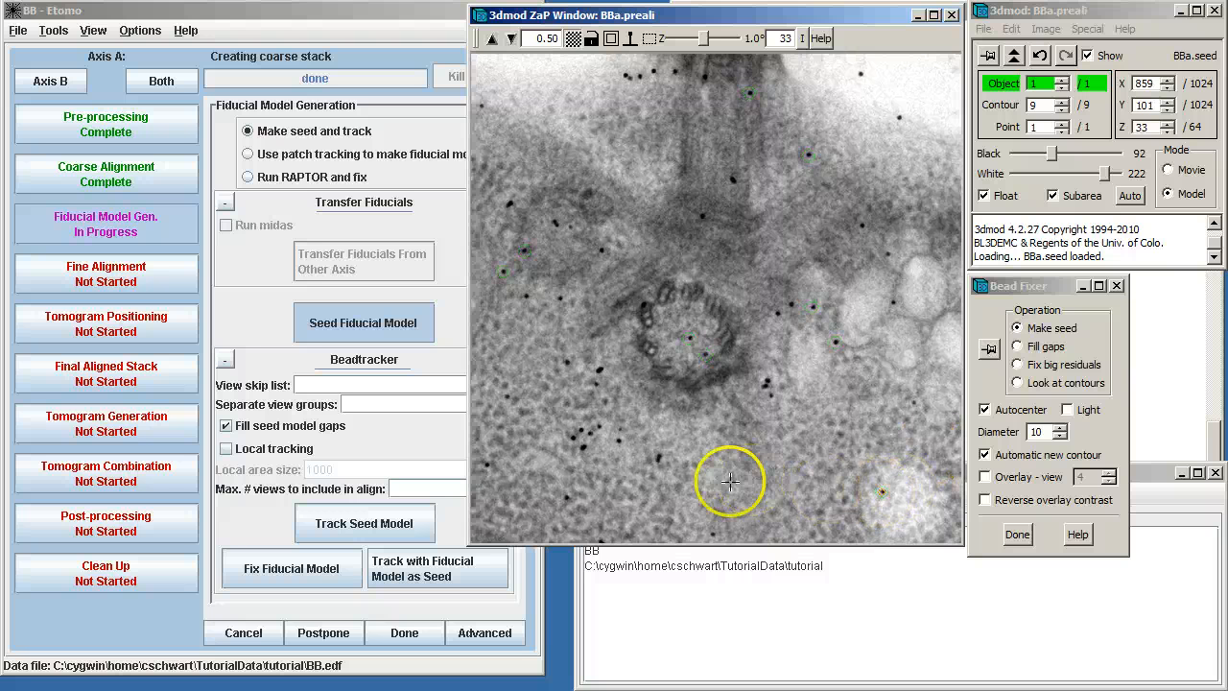
middle_click(595, 427)
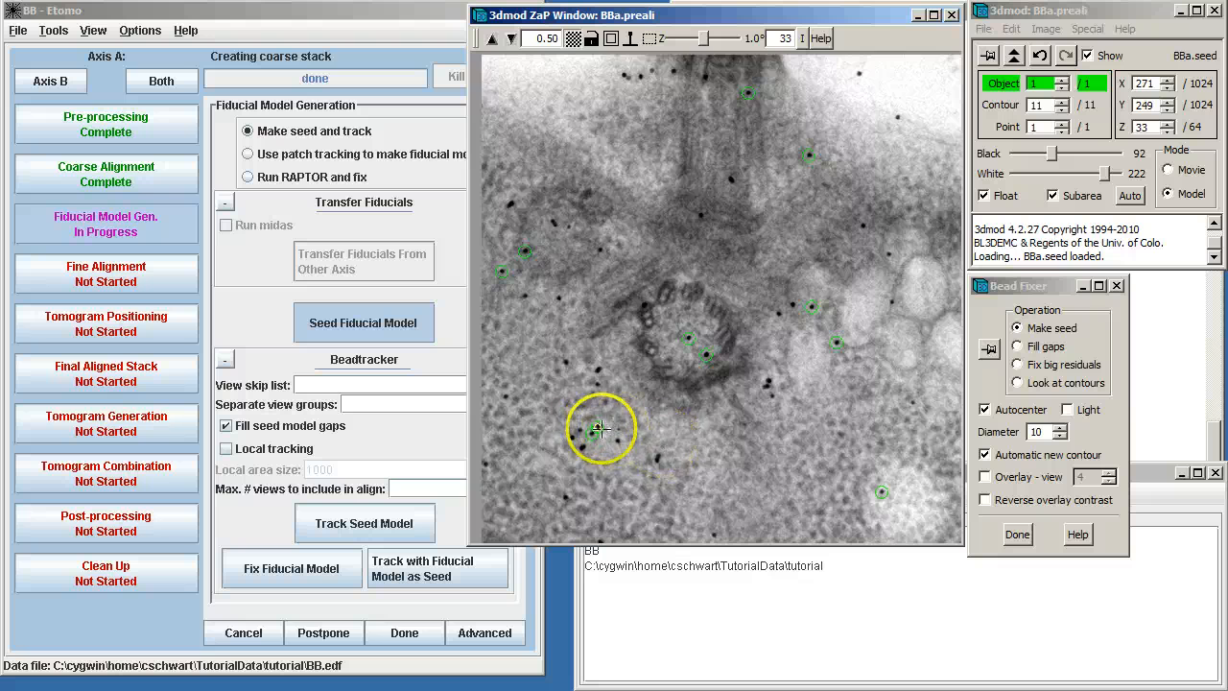
Step: Compare the beads across neighbouring tilt views and seed the bead among the right-hand vesicles on view 33
key("Page_Up")
key("Page_Up")
key("Page_Up")
key("Page_Up")
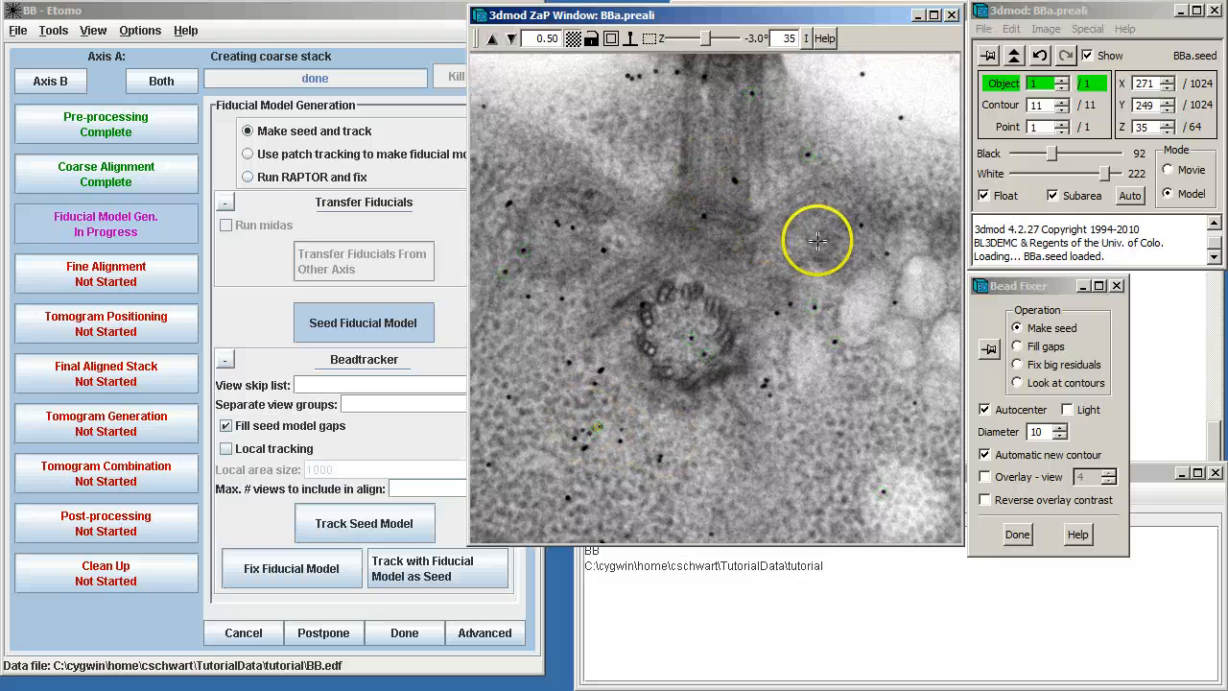
key("Page_Down")
key("Page_Down")
key("Page_Down")
key("Page_Down")
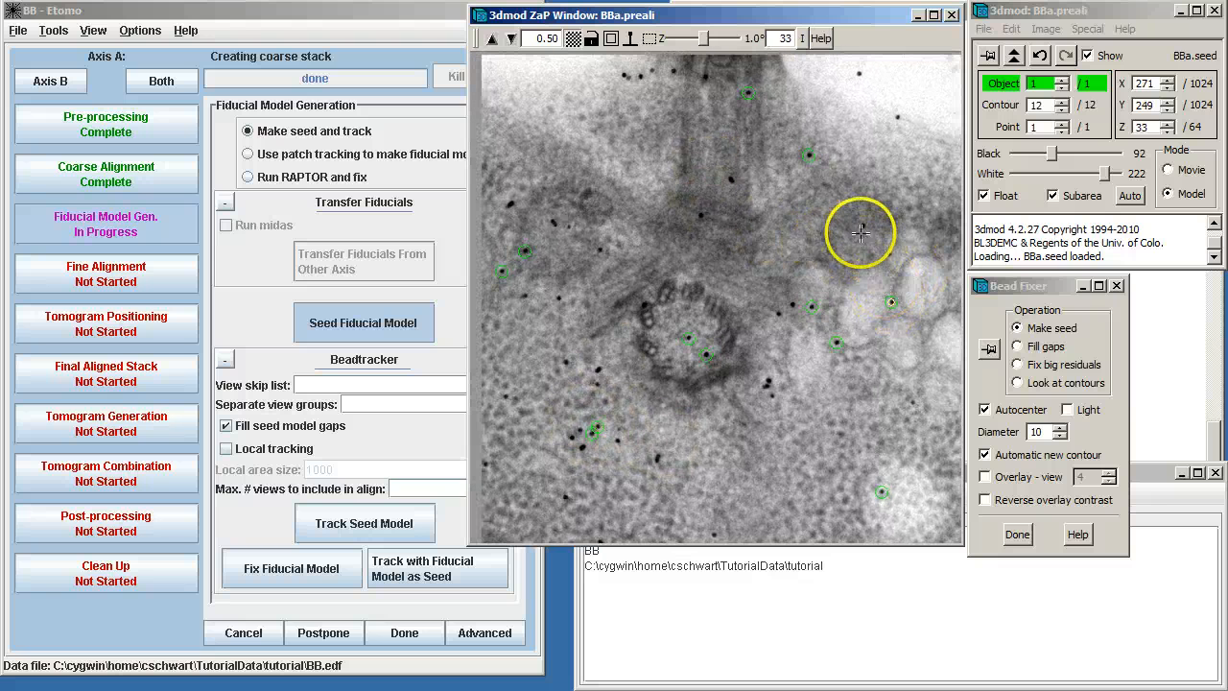
Step: Seed the bead just above the right-hand vesicles and check its movement across neighbouring tilt views
middle_click(868, 240)
key("Page_Up")
key("Page_Up")
key("Page_Up")
key("Page_Up")
key("Page_Down")
key("Page_Down")
key("Page_Down")
key("Page_Down")
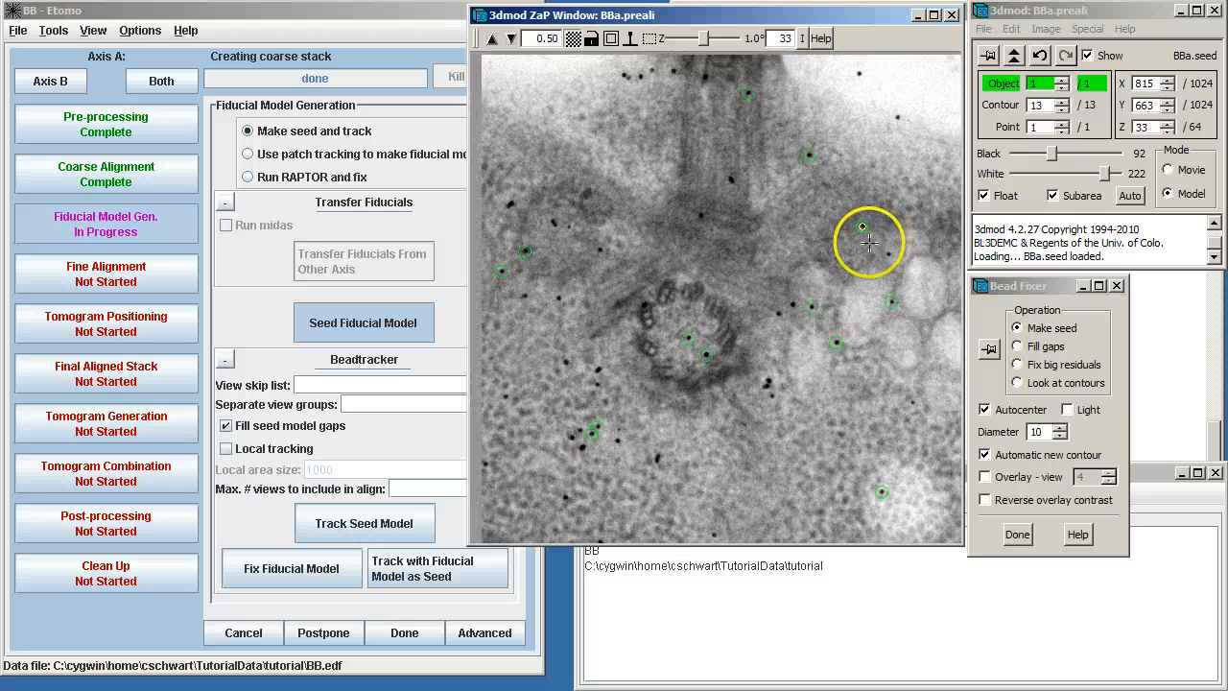
Step: Seed more well-spread beads along the image's upper edge, above and beside the basal body, and in the lower areas, reaching 23 contours
middle_click(639, 77)
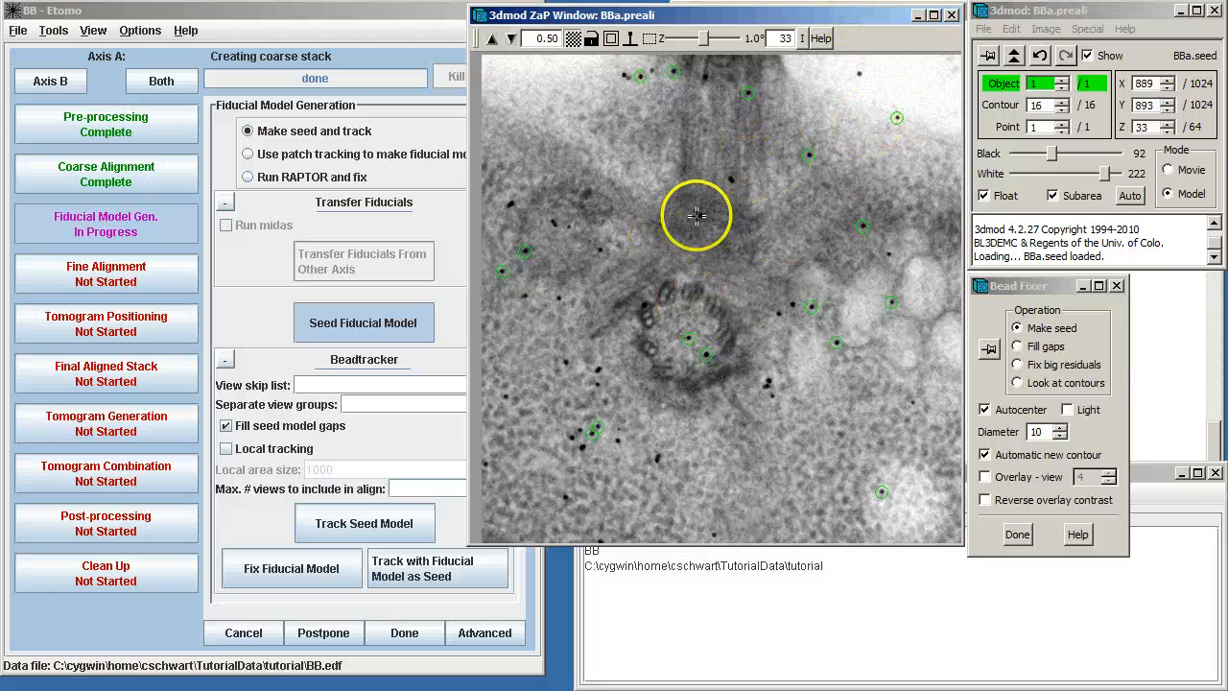
middle_click(569, 228)
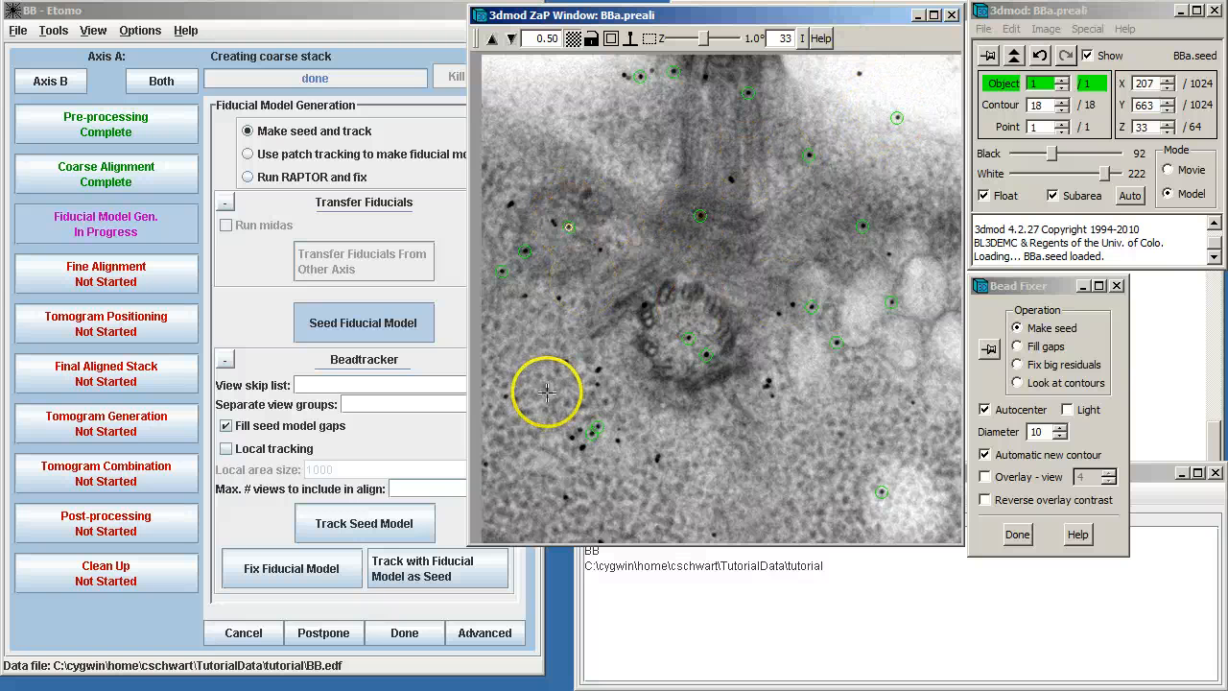
middle_click(506, 395)
middle_click(565, 498)
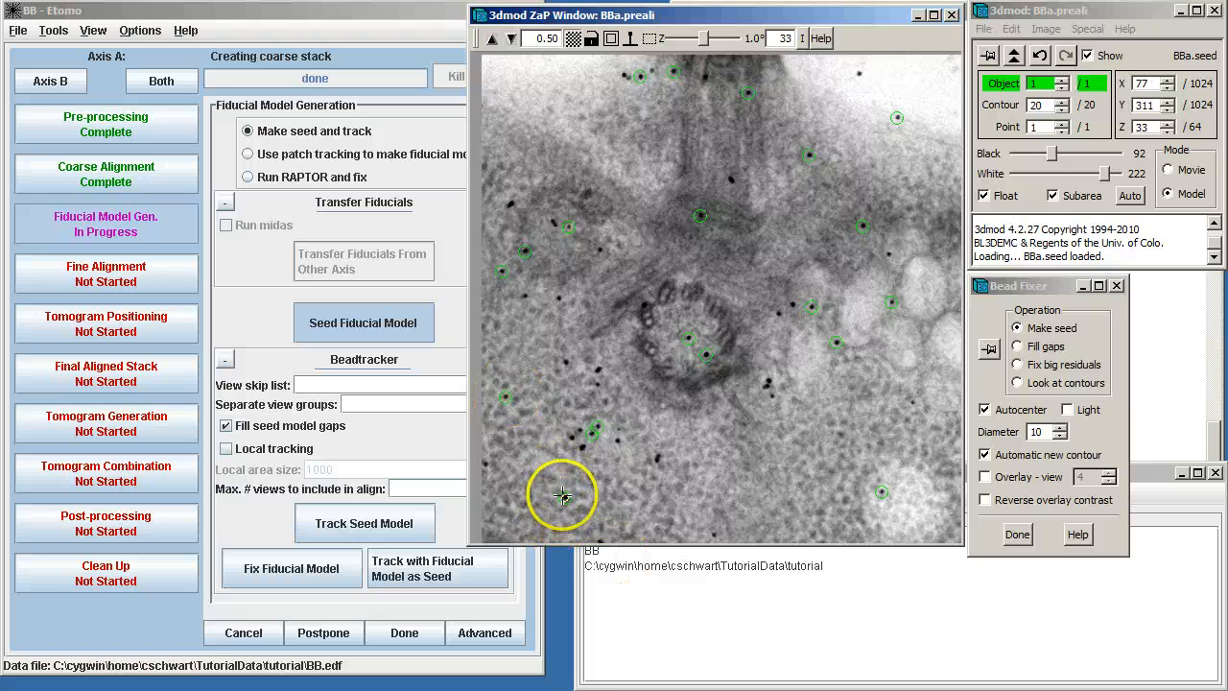
middle_click(913, 403)
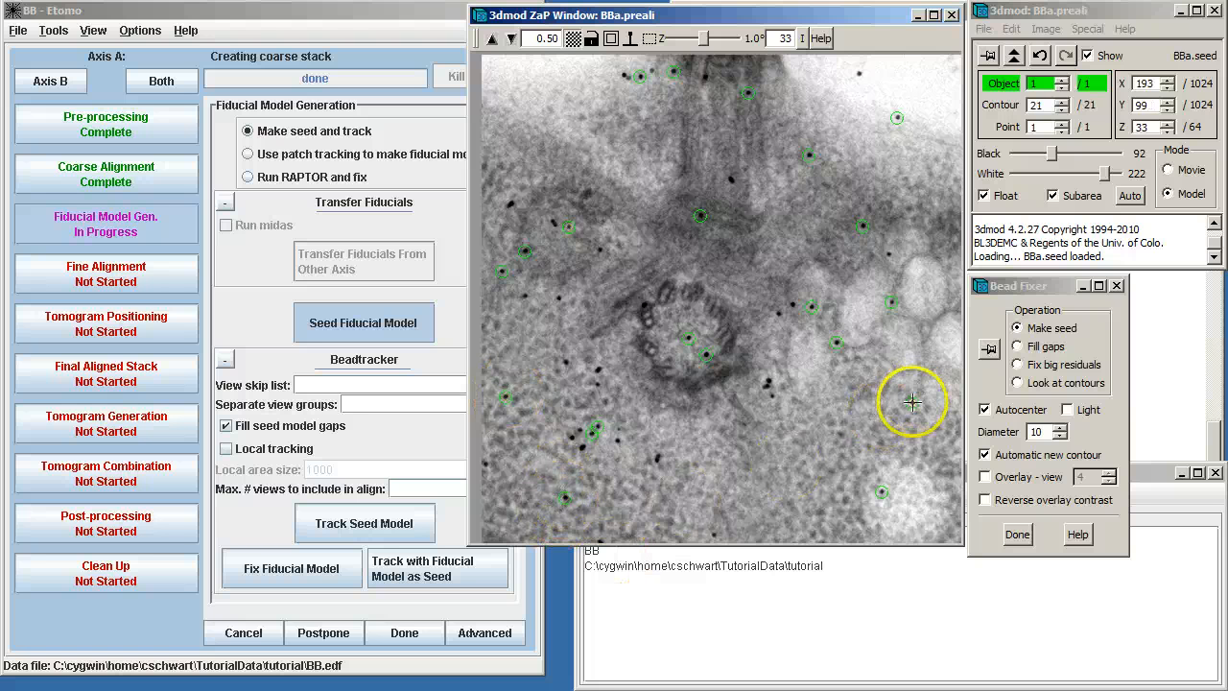
middle_click(772, 395)
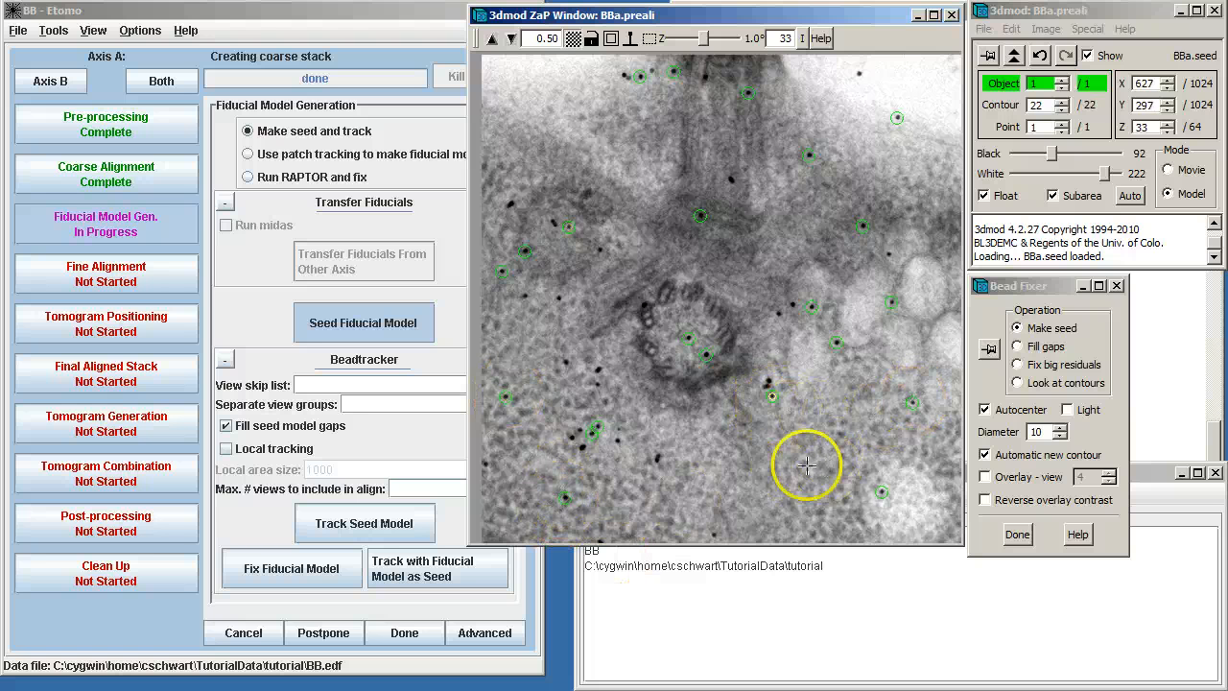
middle_click(558, 299)
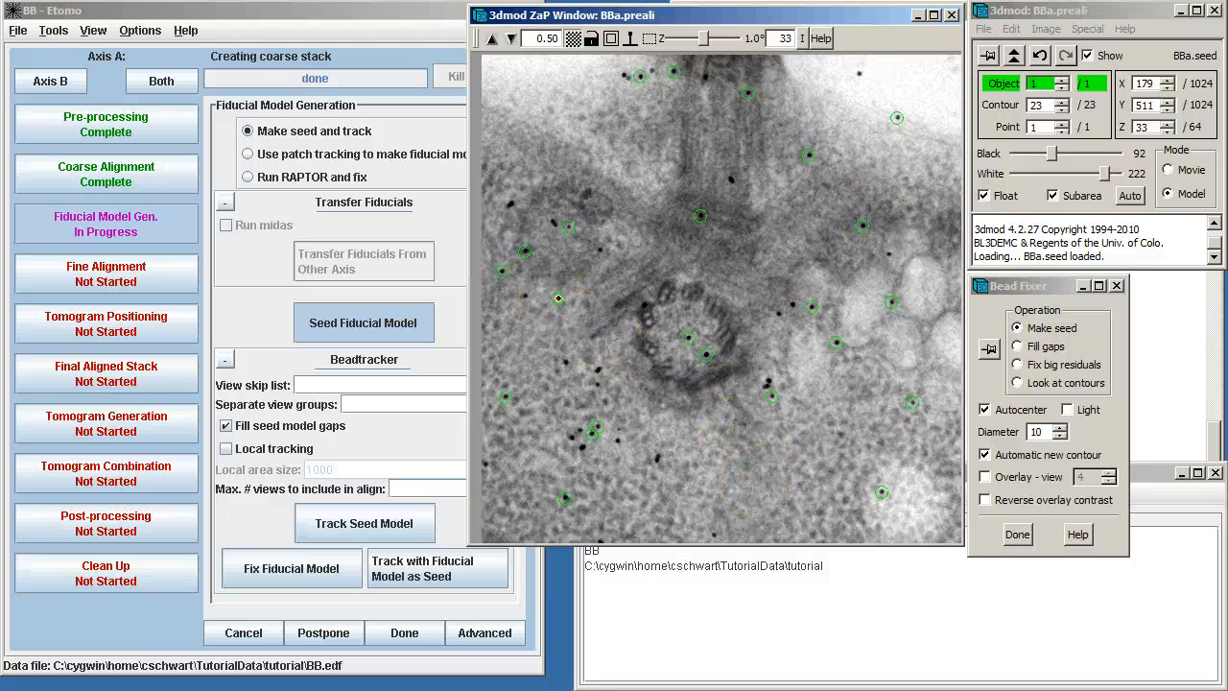
Step: Save the BBa.seed model and track the seed beads through the tilt series
left_click(983, 31)
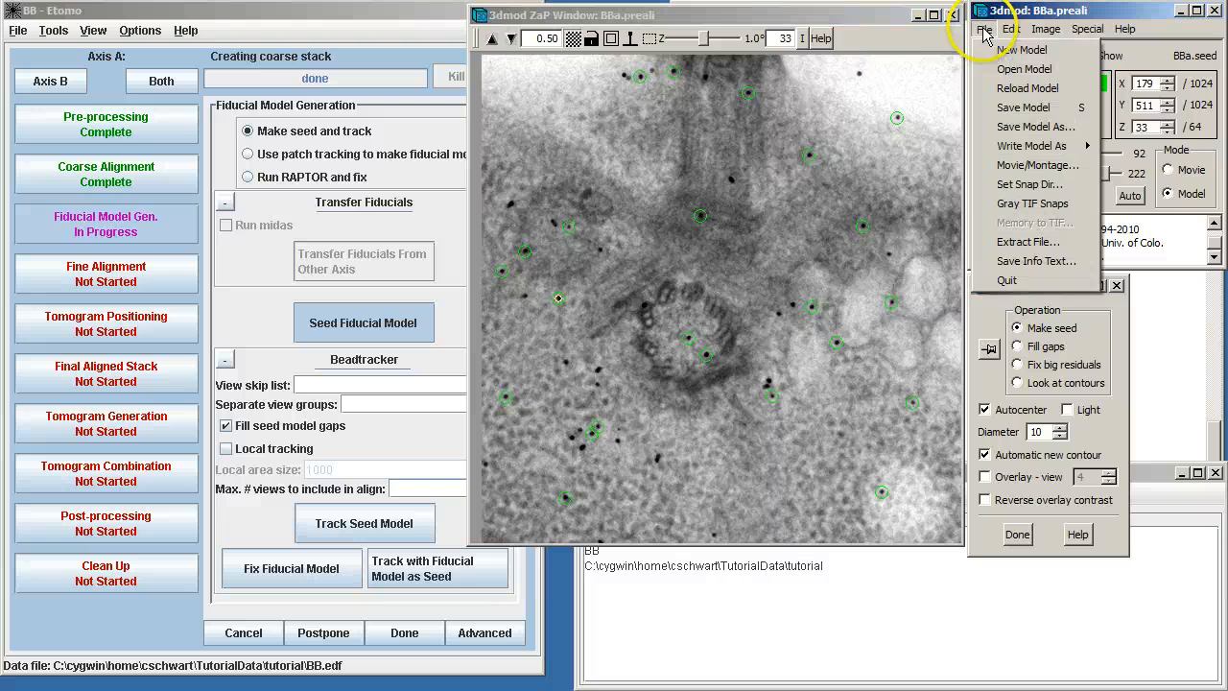
left_click(1009, 108)
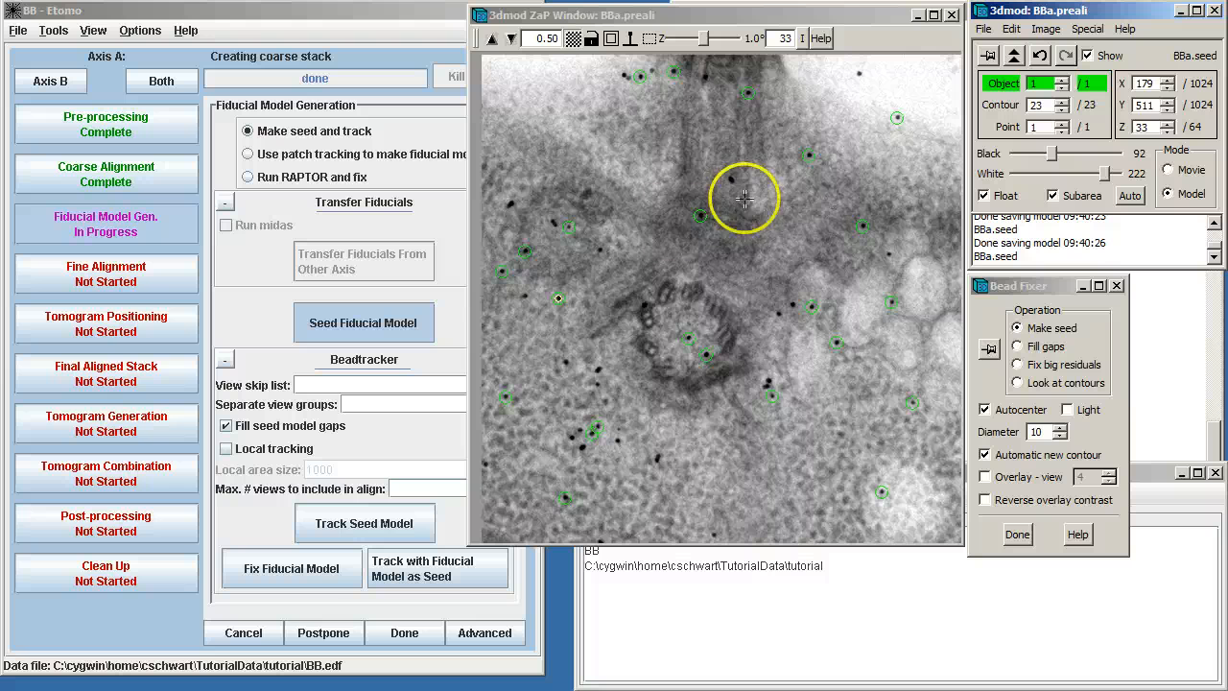
left_click(348, 523)
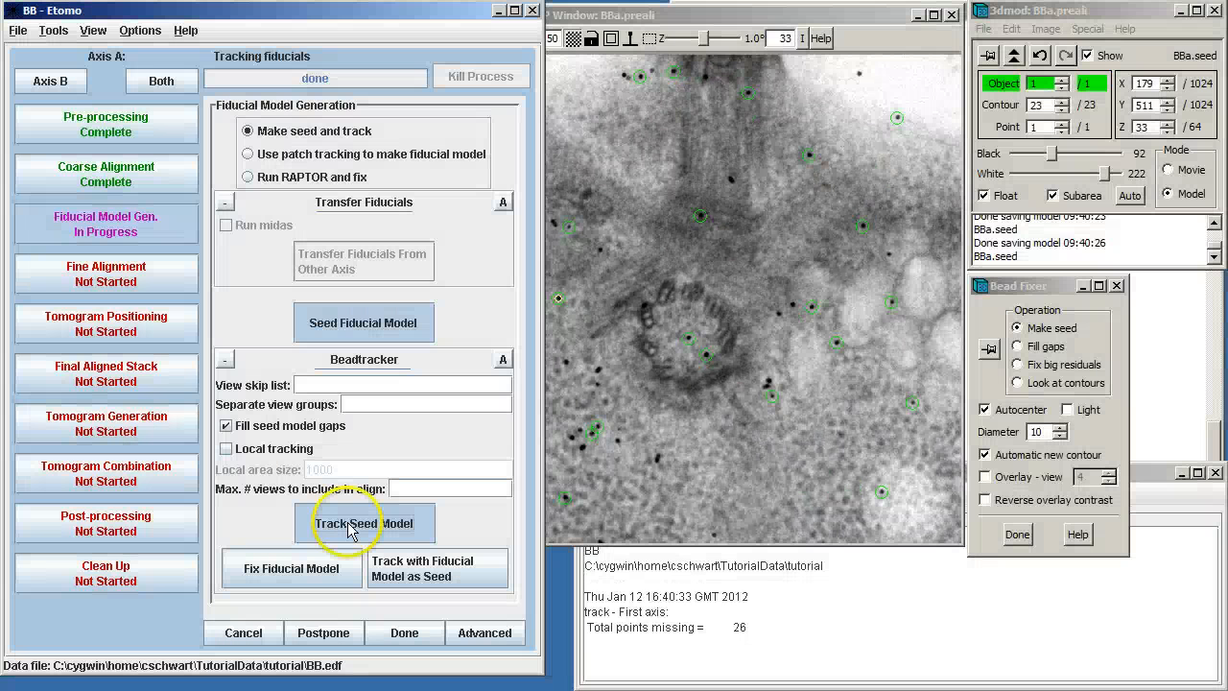
Step: Open the tracked fiducial model for fixing, inspect it down to view 31, and retrack using it as the seed
left_click(325, 579)
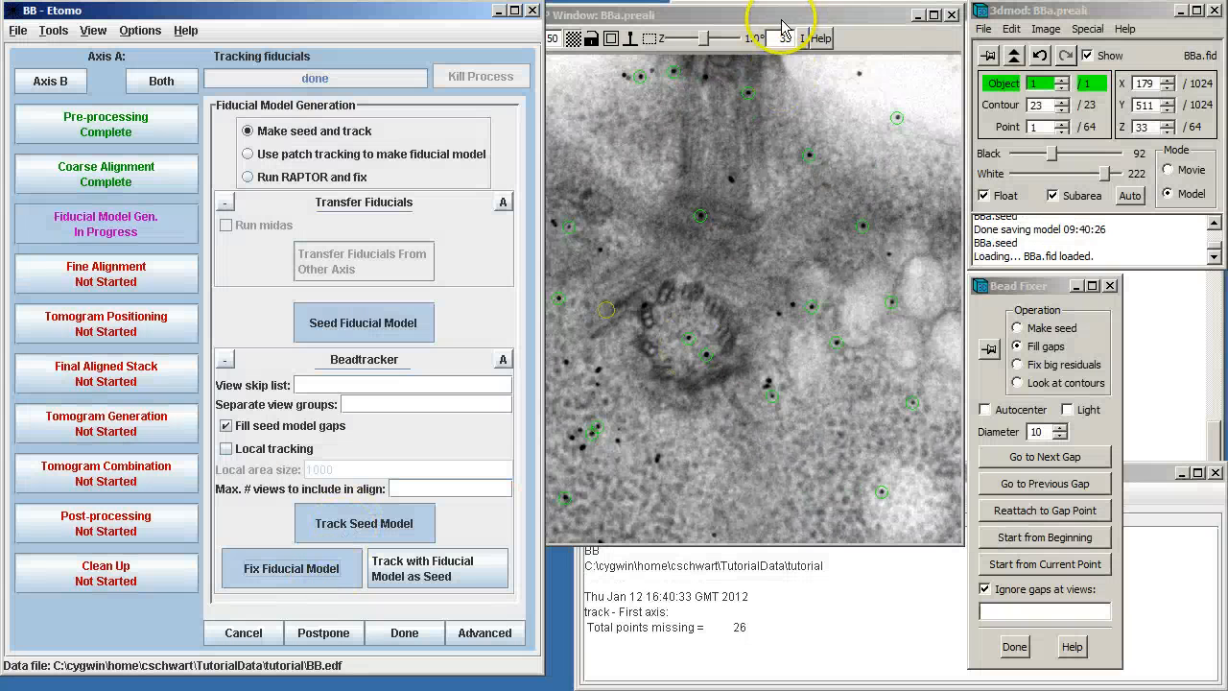
mouse_move(707, 40)
left_mouse_down()
mouse_move(735, 43)
mouse_move(701, 60)
mouse_move(678, 40)
mouse_move(671, 72)
mouse_move(673, 48)
mouse_move(705, 59)
left_mouse_up()
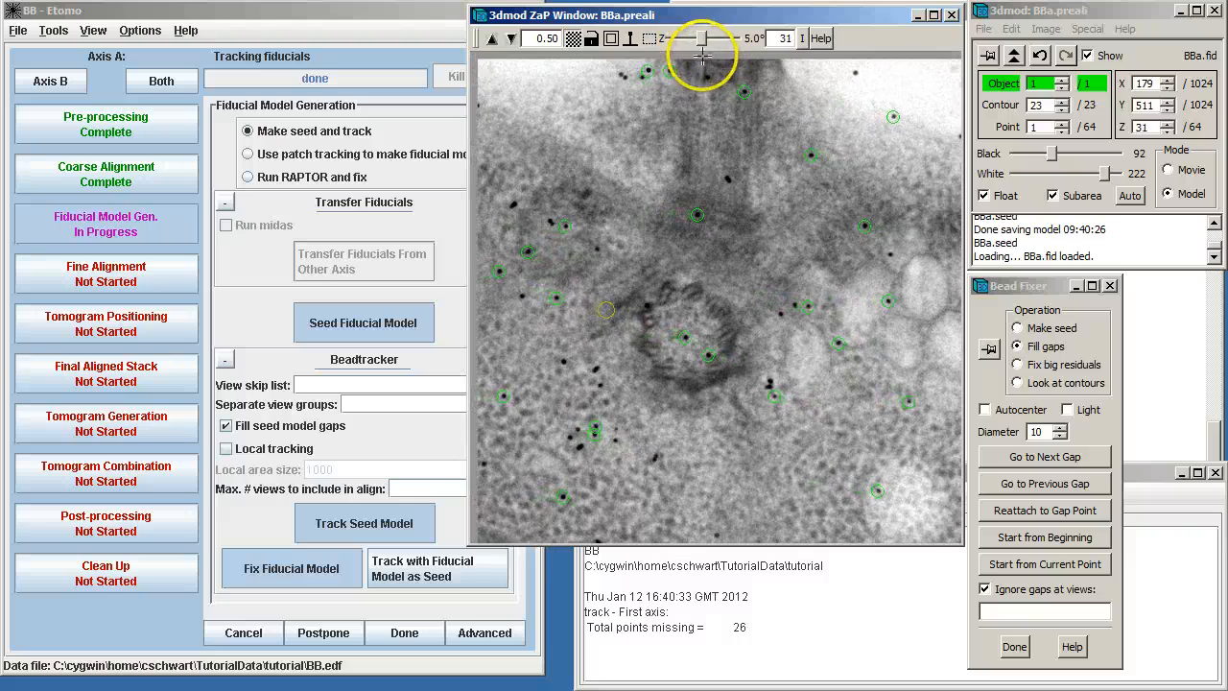
left_click(498, 572)
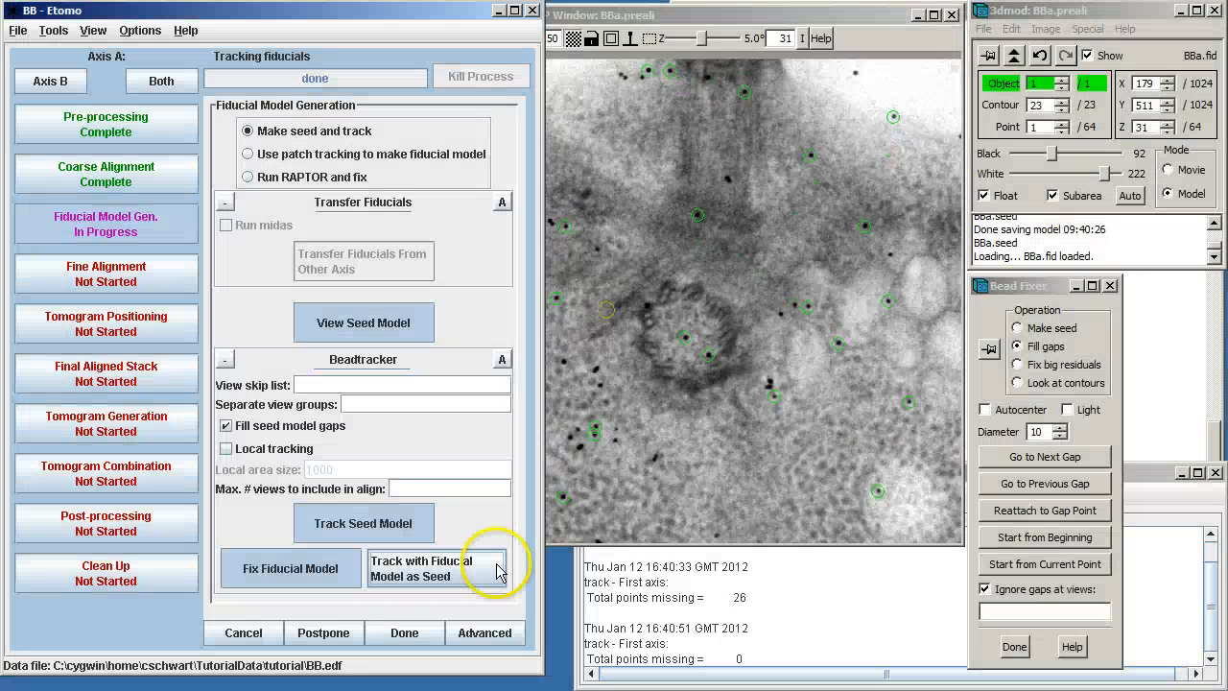
Step: Reload the retracked fiducial model in 3dmod and mark fiducial model generation as done
left_click(317, 568)
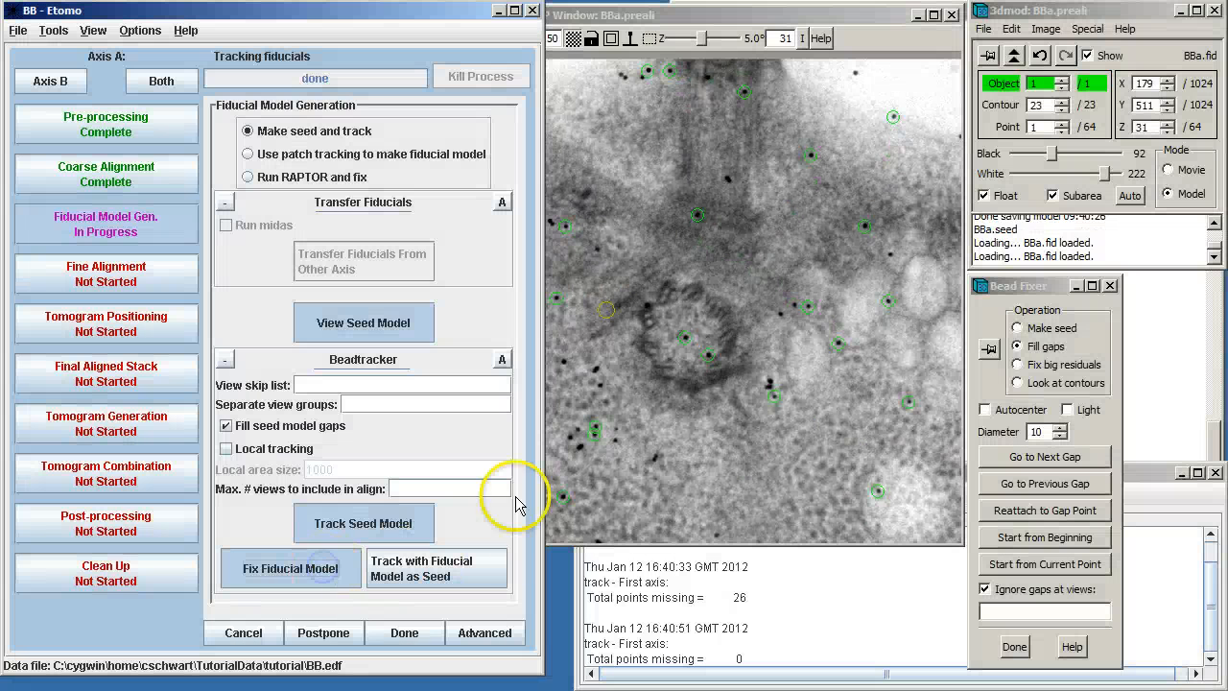
mouse_move(700, 45)
left_mouse_down()
mouse_move(738, 46)
mouse_move(666, 48)
mouse_move(700, 43)
left_mouse_up()
left_click(403, 631)
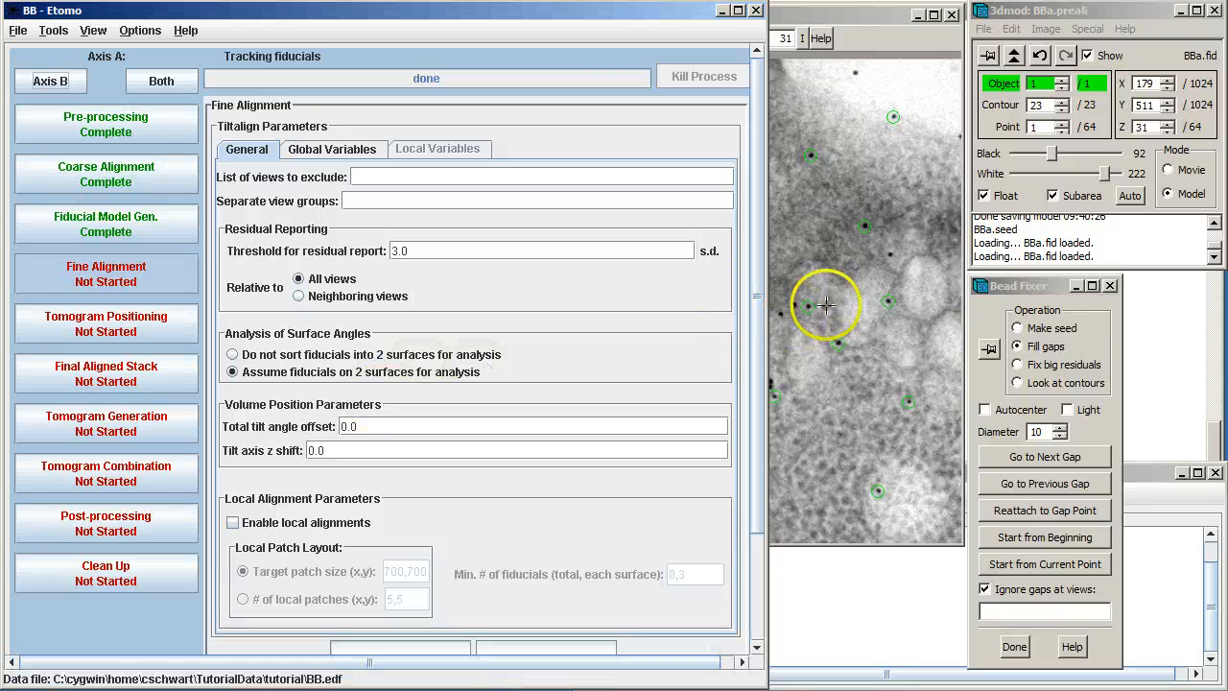
Step: Compute the fine alignment for axis A with the default parameters and bring up the project log to read the residual error
left_click_drag(759, 330, 747, 467)
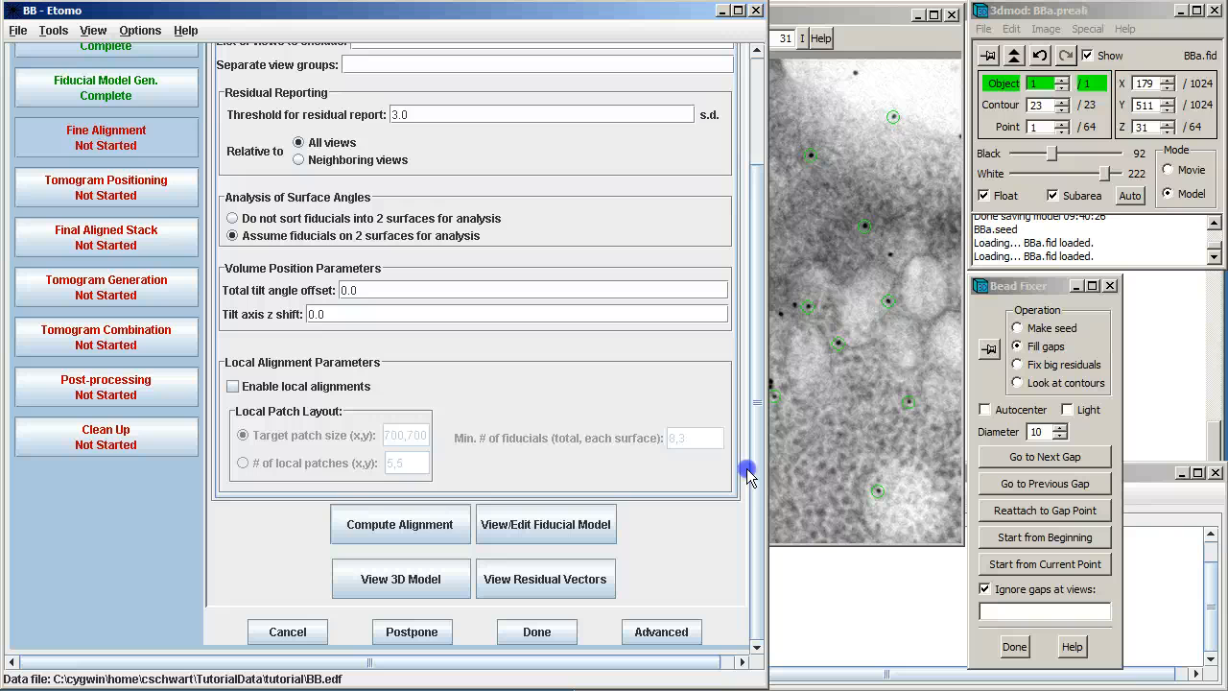
left_click(384, 530)
left_click(1033, 512)
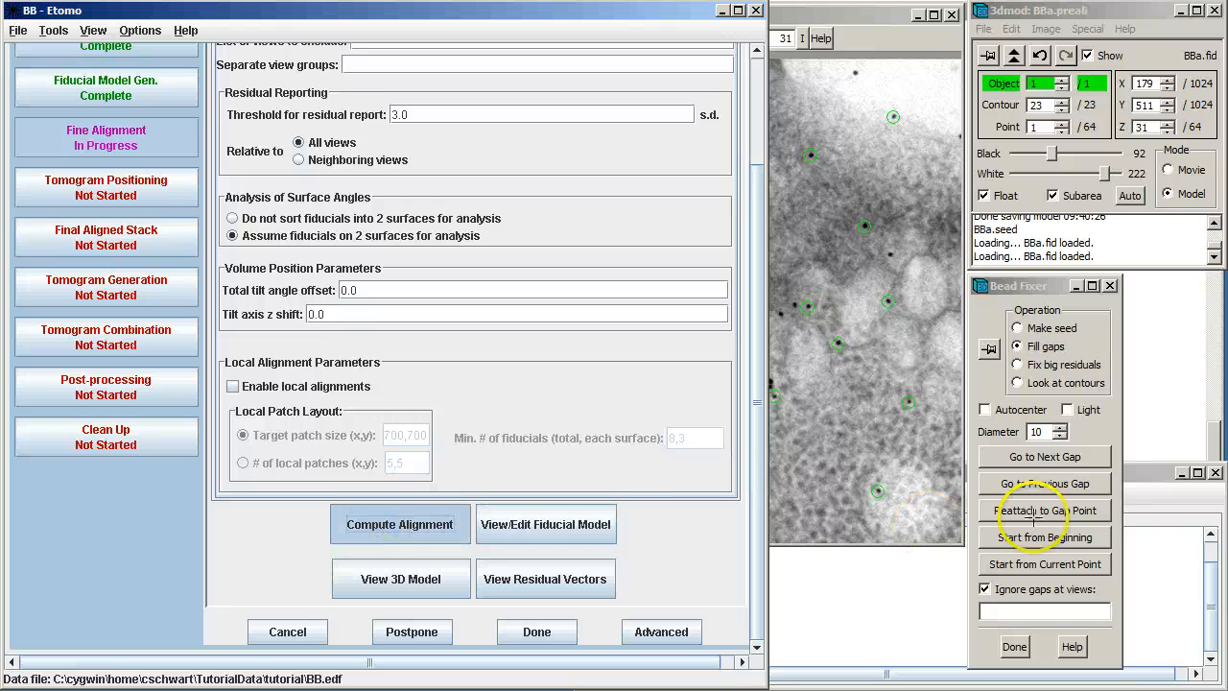
left_click(1137, 482)
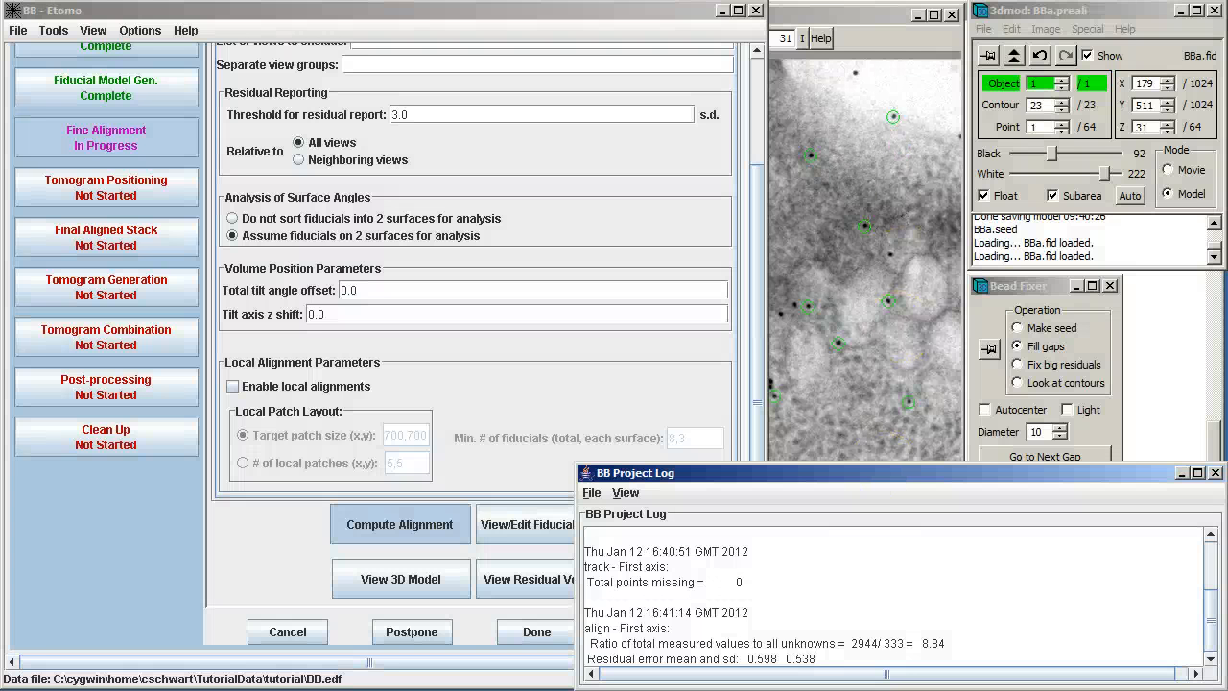
Step: Bring the 3dmod windows forward, open the 3D model of the fiducials, and move its window fully into view
left_click(860, 21)
left_click(1013, 56)
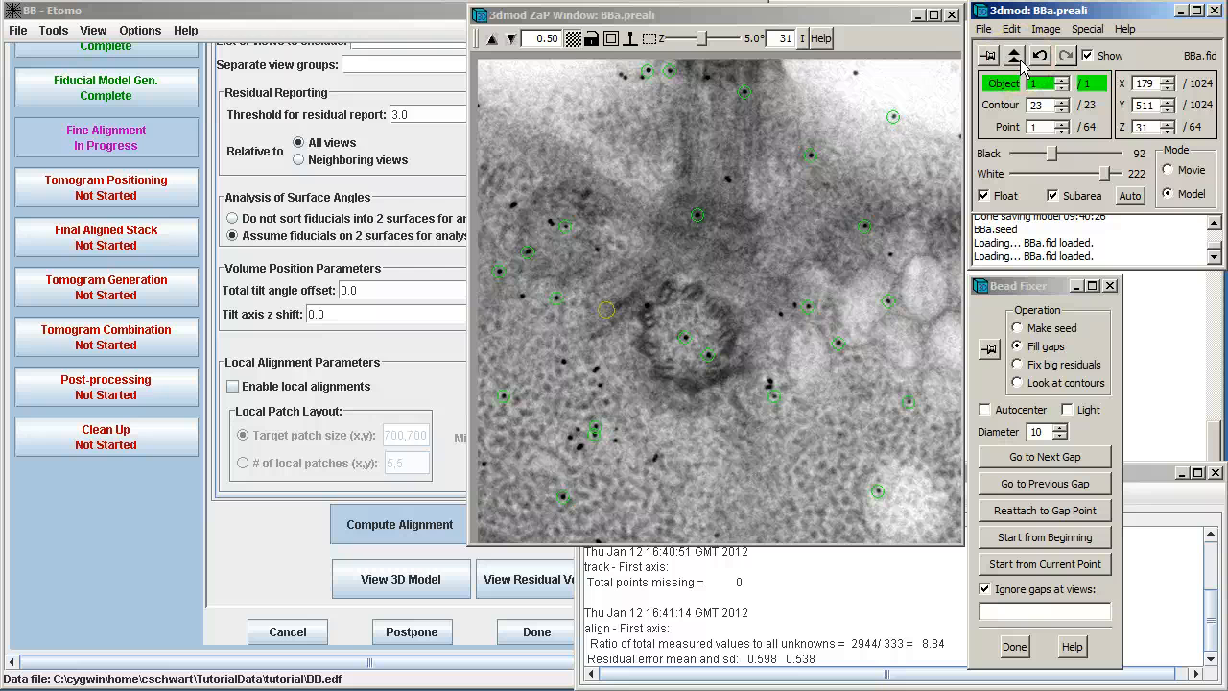
left_click(439, 581)
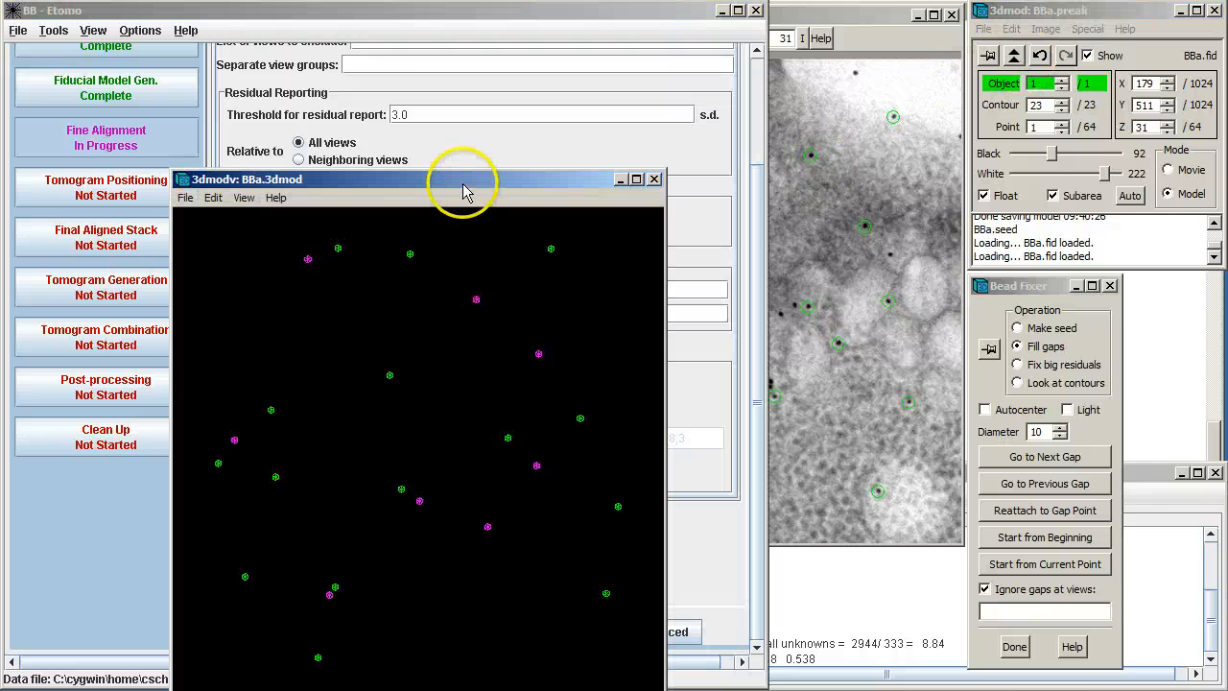
left_click_drag(466, 185, 482, 95)
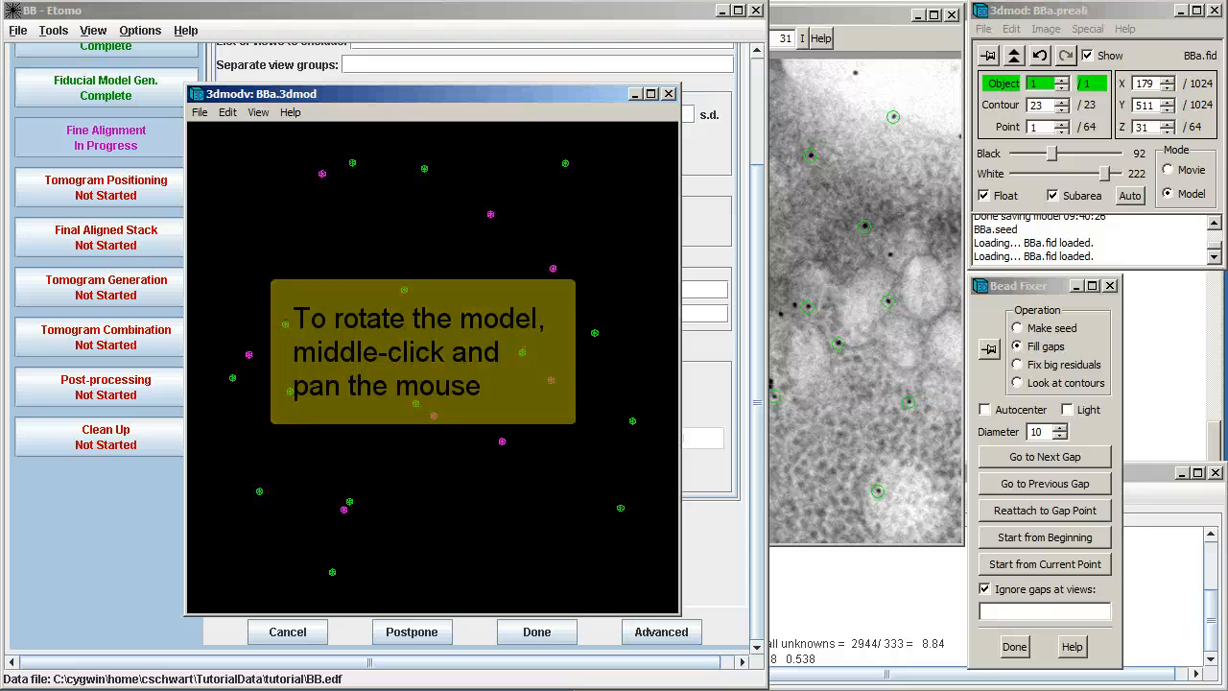
Step: Rotate the 3D fiducial model to look at the bead distribution, and close its window
left_click_drag(543, 323, 526, 351)
left_click(667, 94)
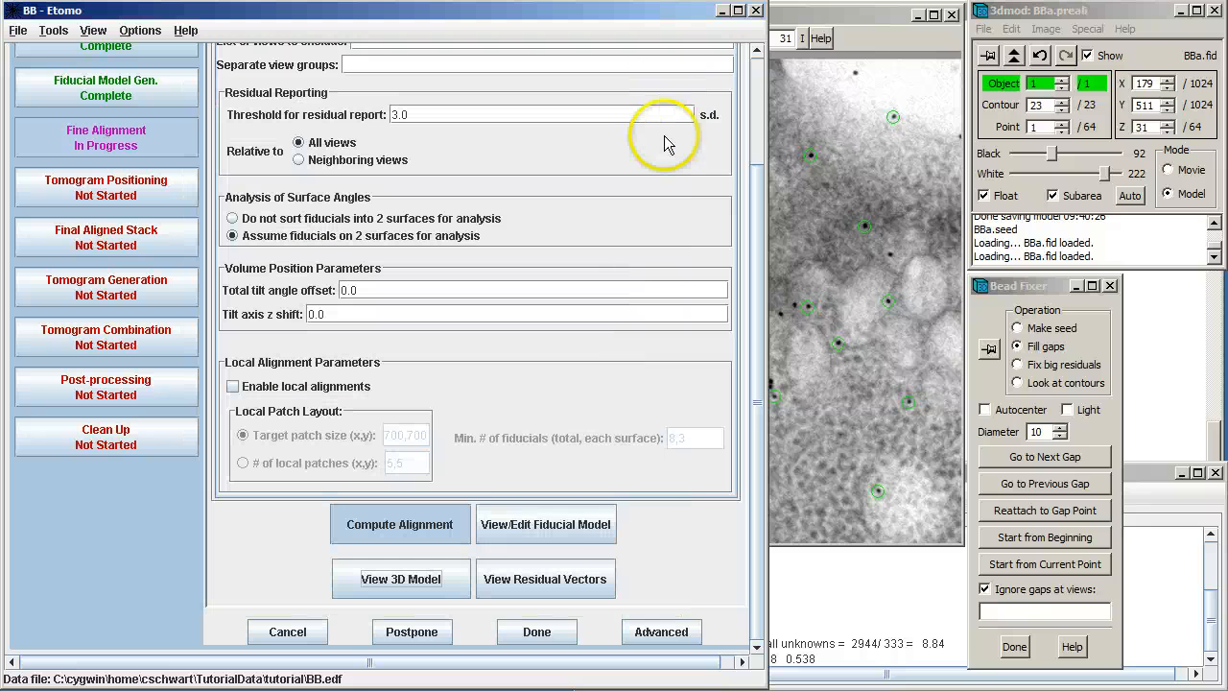
Step: Load the residual vectors over the prealigned stack in 3dmod and examine them from view 31 to view 29
left_click(583, 581)
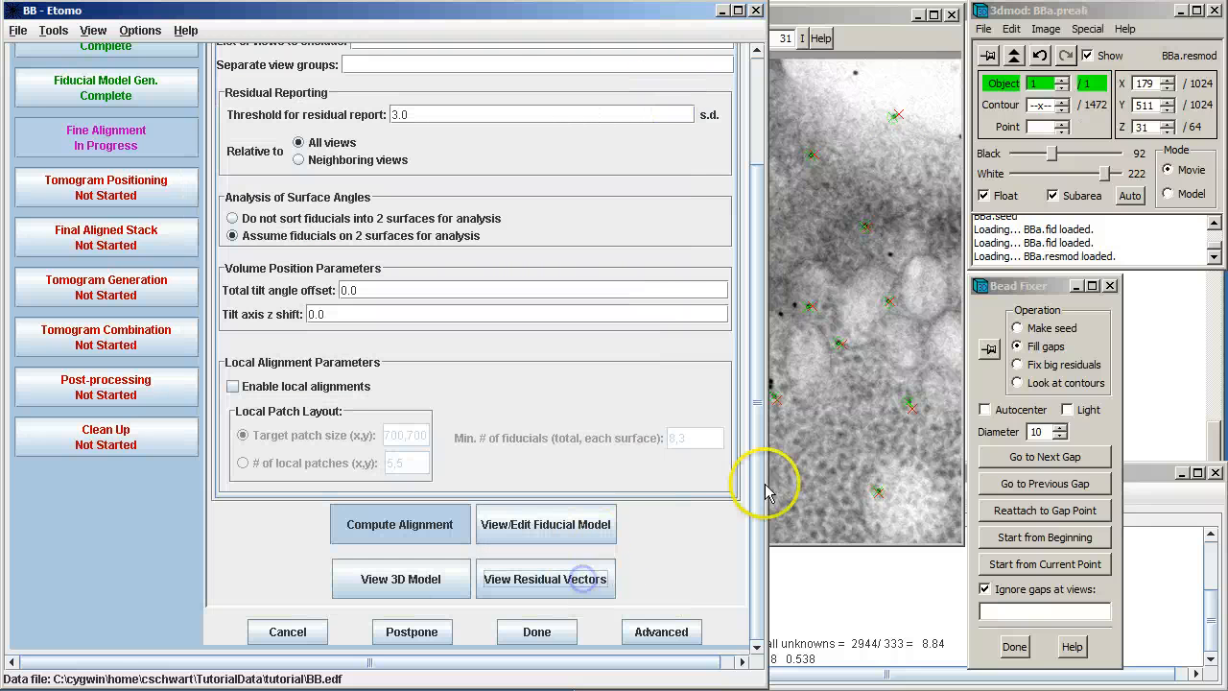
left_click(884, 23)
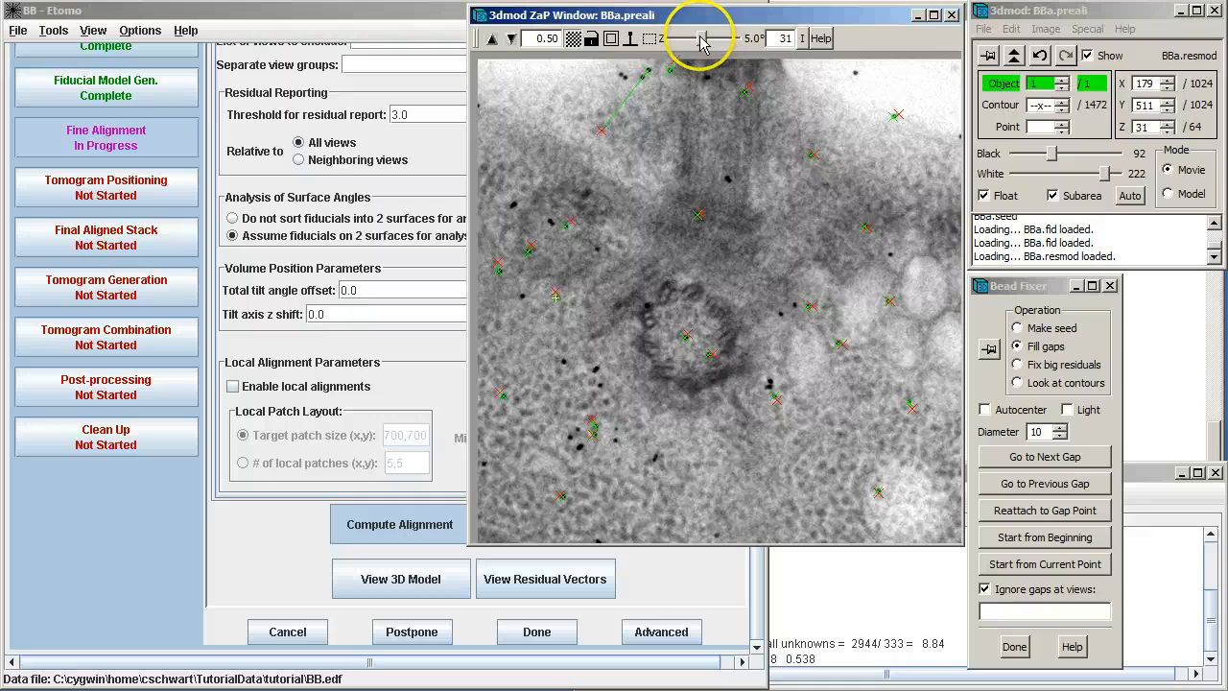
mouse_move(701, 42)
left_mouse_down()
mouse_move(741, 46)
mouse_move(668, 56)
mouse_move(701, 62)
left_mouse_up()
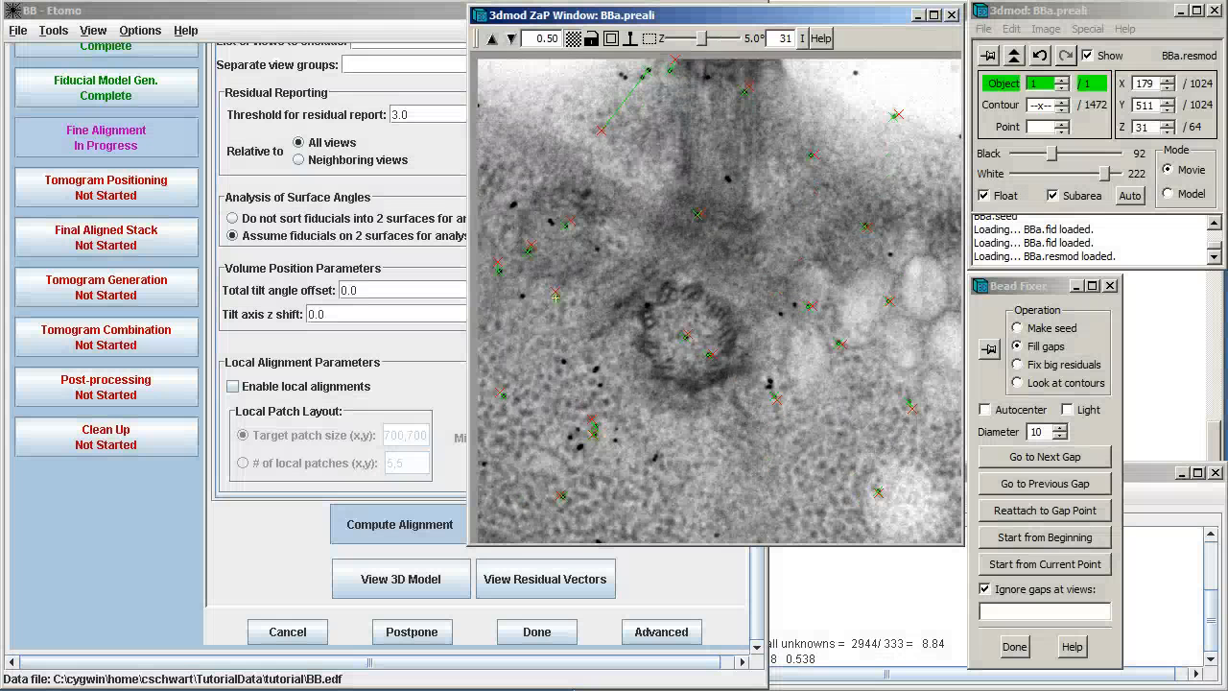
left_click_drag(701, 61, 698, 61)
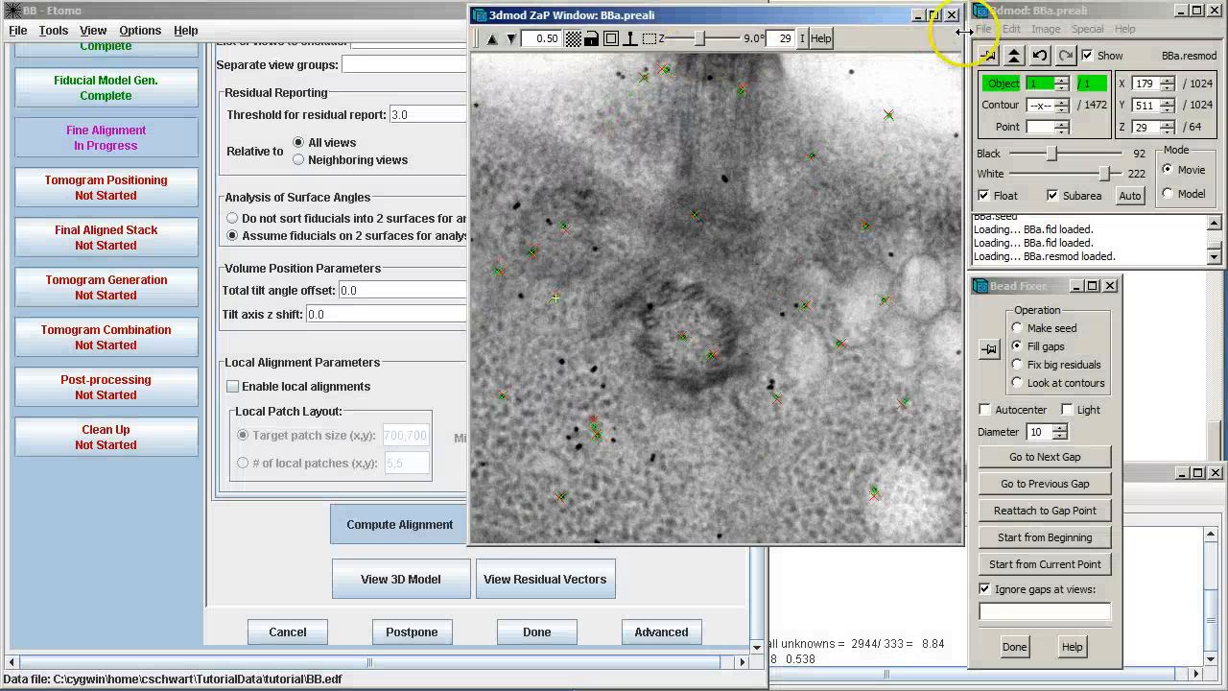
Step: Open the fiducial model for fixing big residuals and place the Bead Fixer beside the image window
left_click(484, 554)
left_click(531, 540)
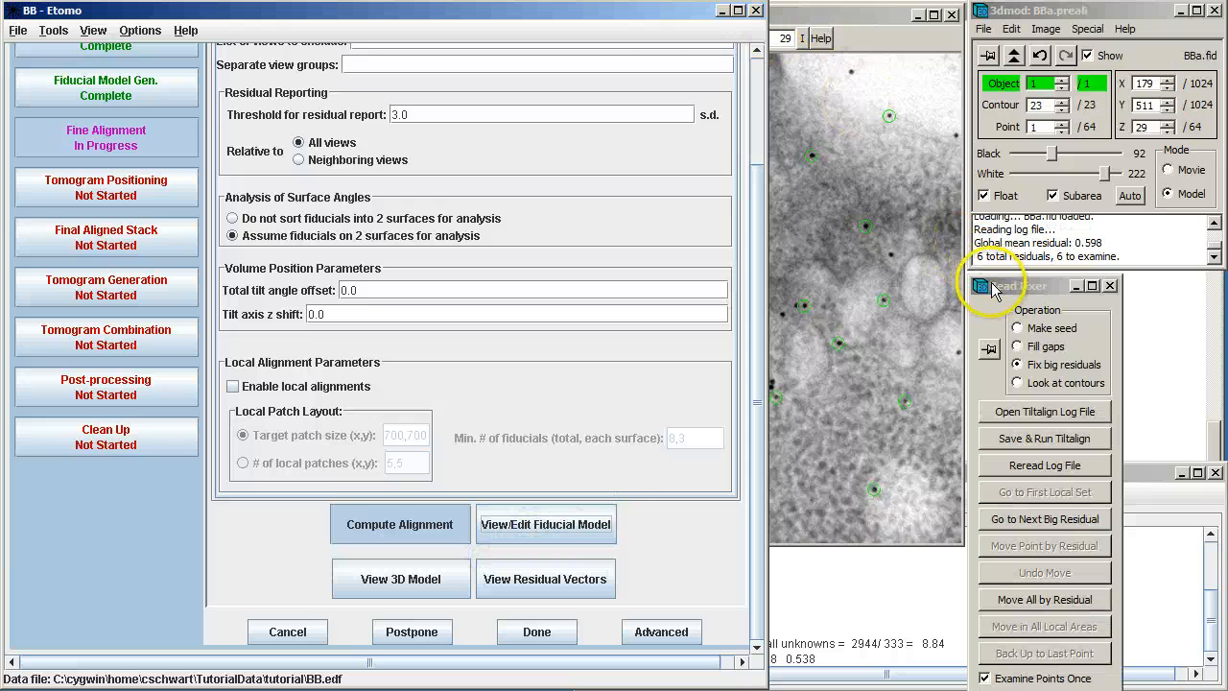
left_click_drag(991, 286, 344, 21)
left_click(788, 17)
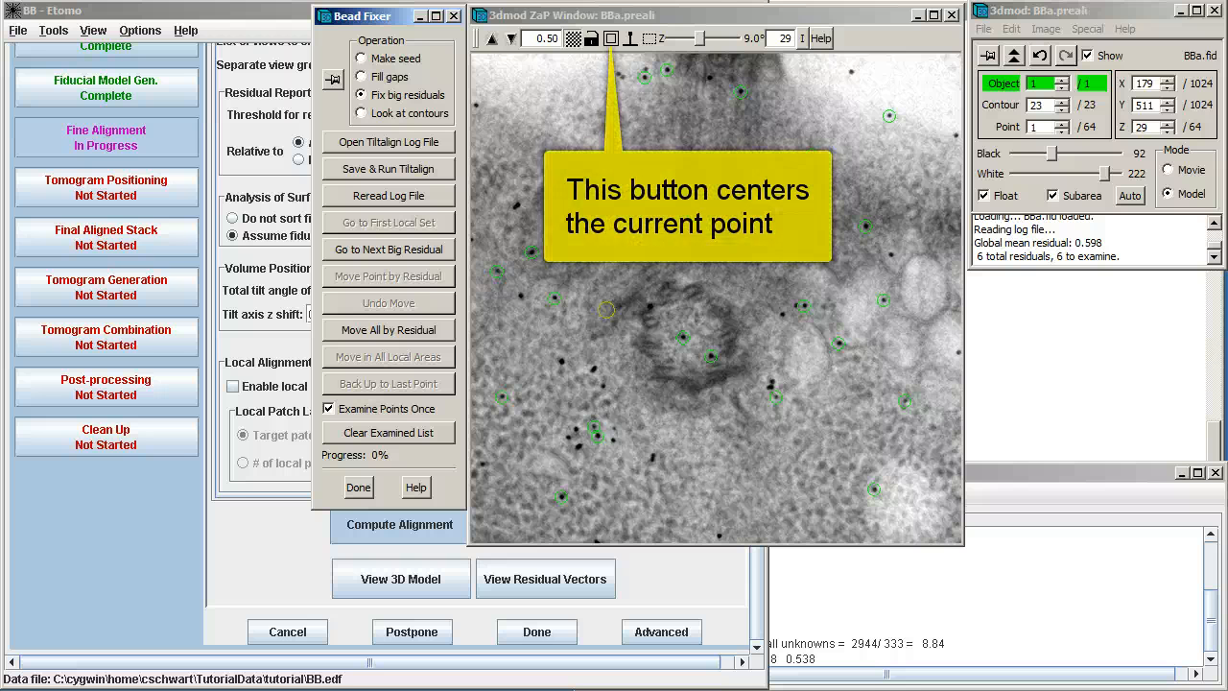
Step: Keep the current point centered in the ZaP window and set its zoom to 3.00
left_click(614, 40)
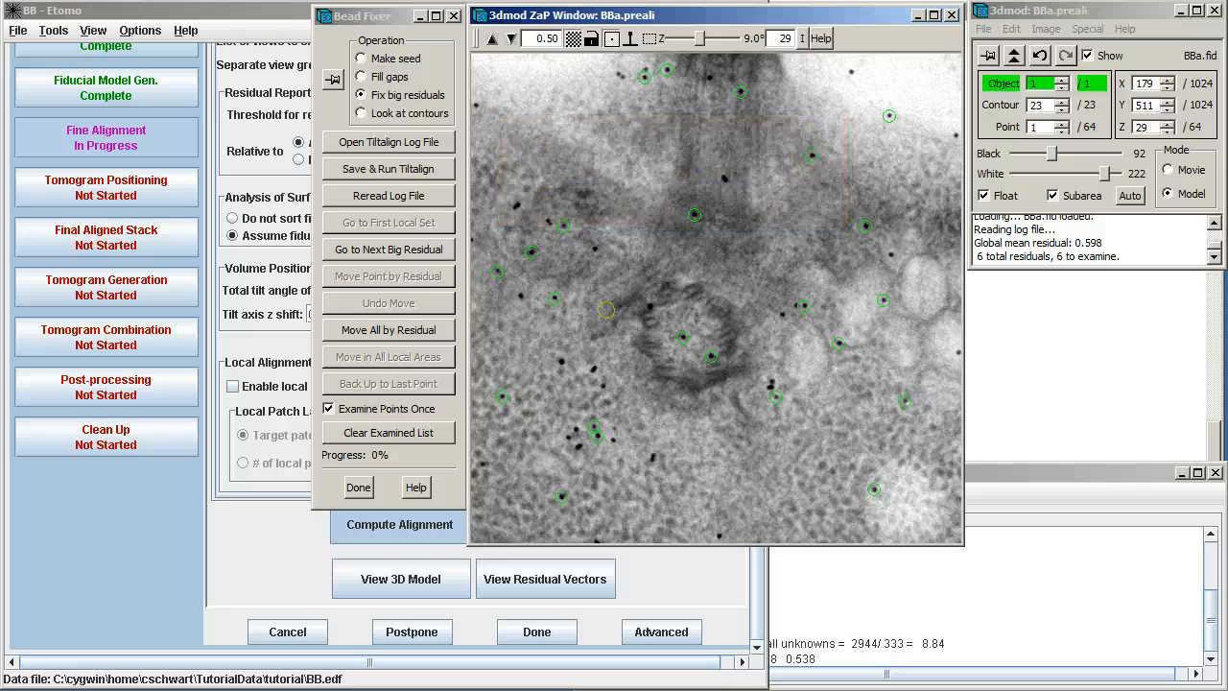
key("equal")
key("equal")
key("equal")
key("equal")
key("equal")
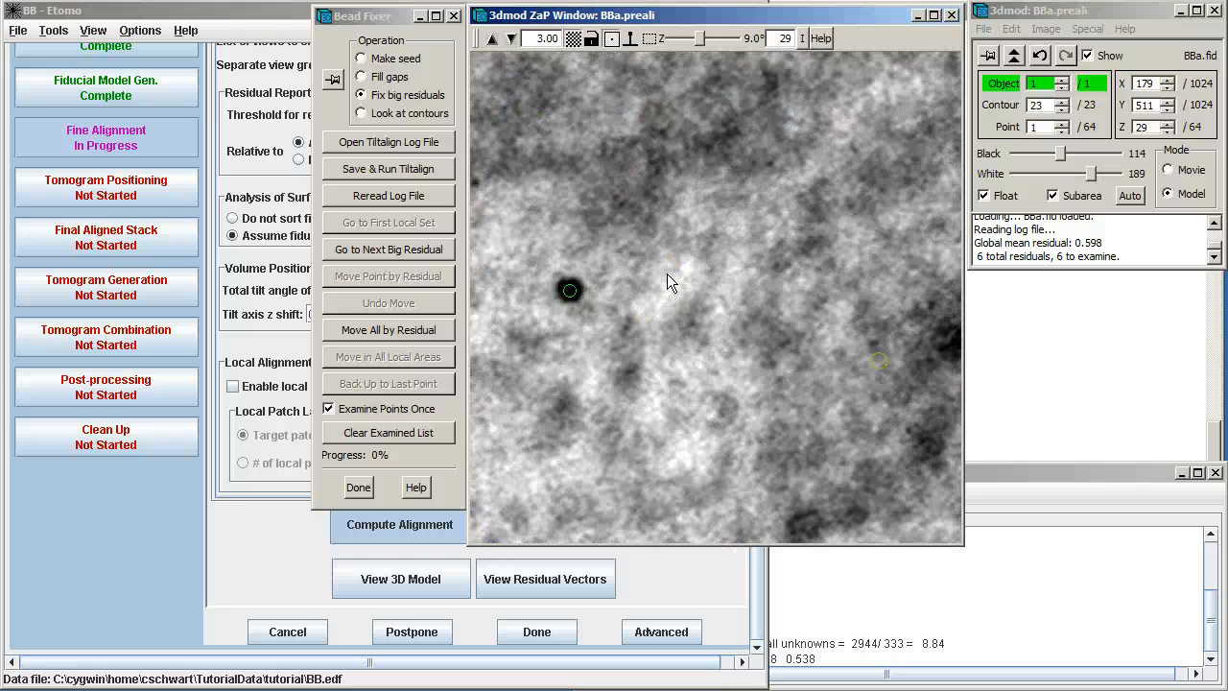
Step: Go to the first big residual and move contour 15's point on view 31 to the bead its arrow indicates, checking the adjacent view
left_click(438, 249)
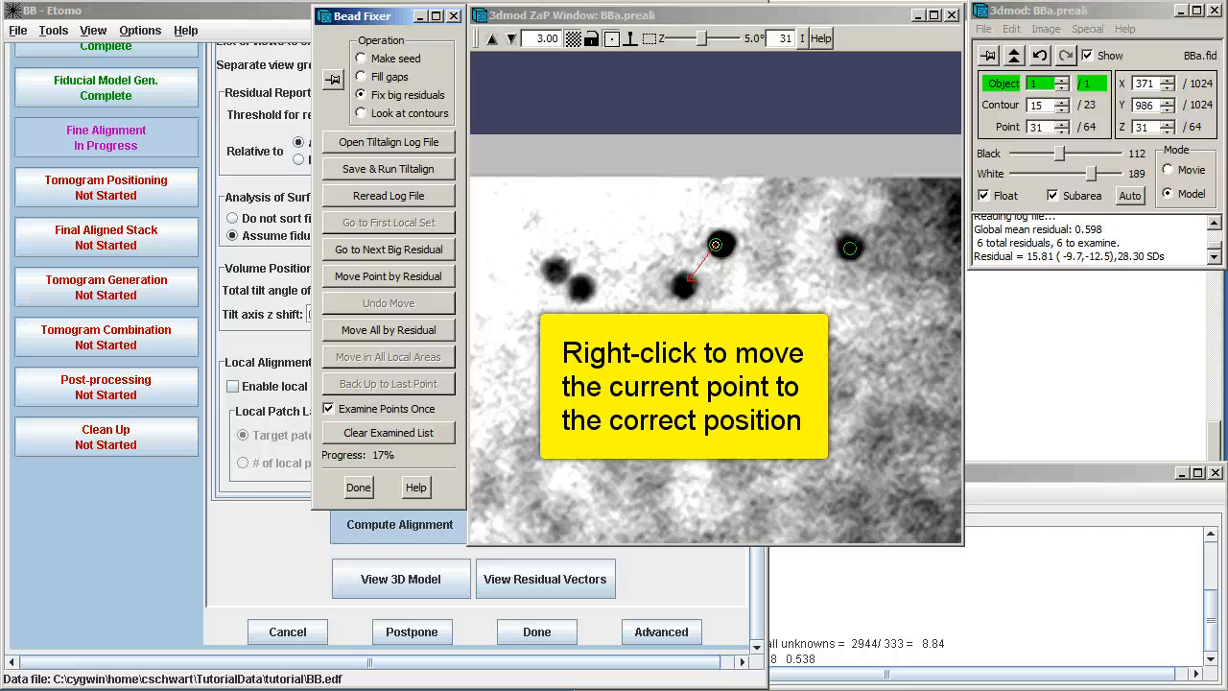
right_click(689, 285)
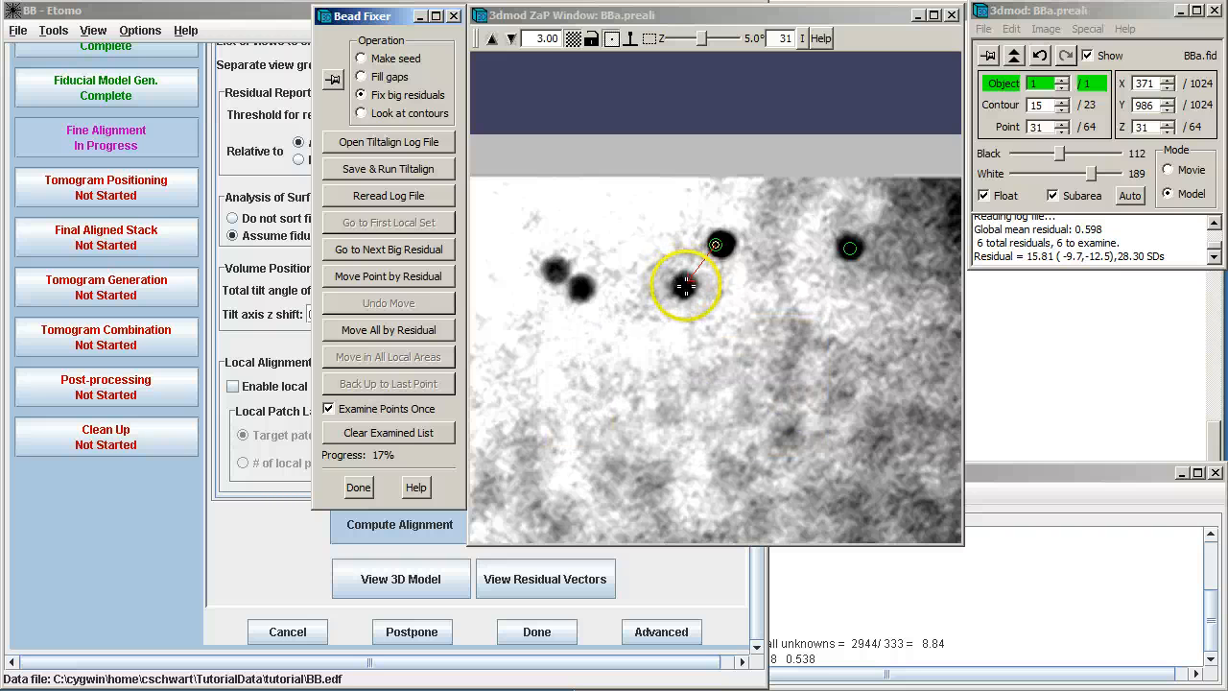
right_click(683, 285)
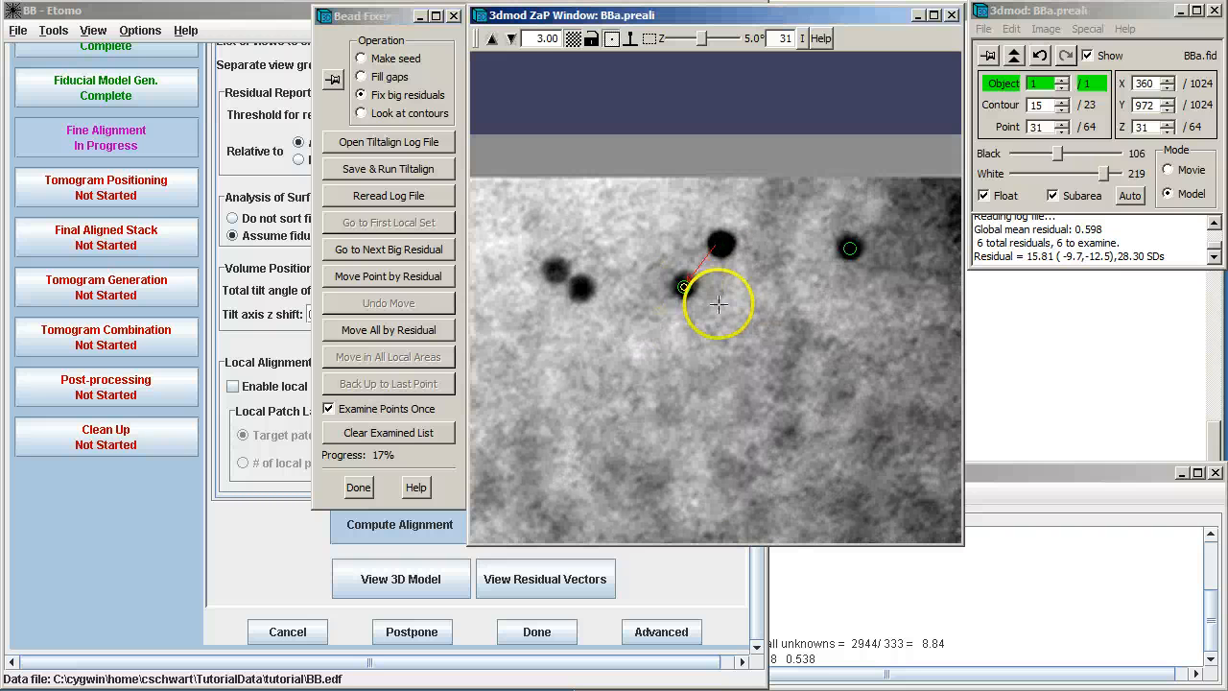
key("Page_Down")
key("Page_Down")
key("Page_Down")
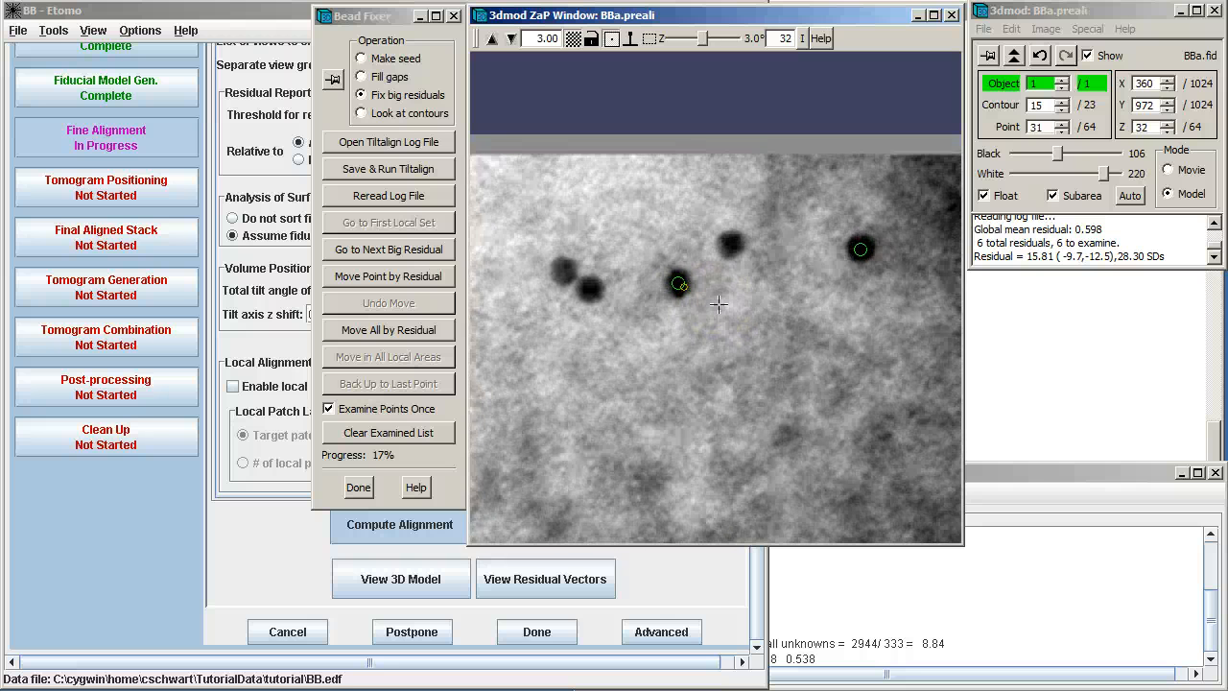
key("Page_Up")
key("Page_Up")
key("Page_Up")
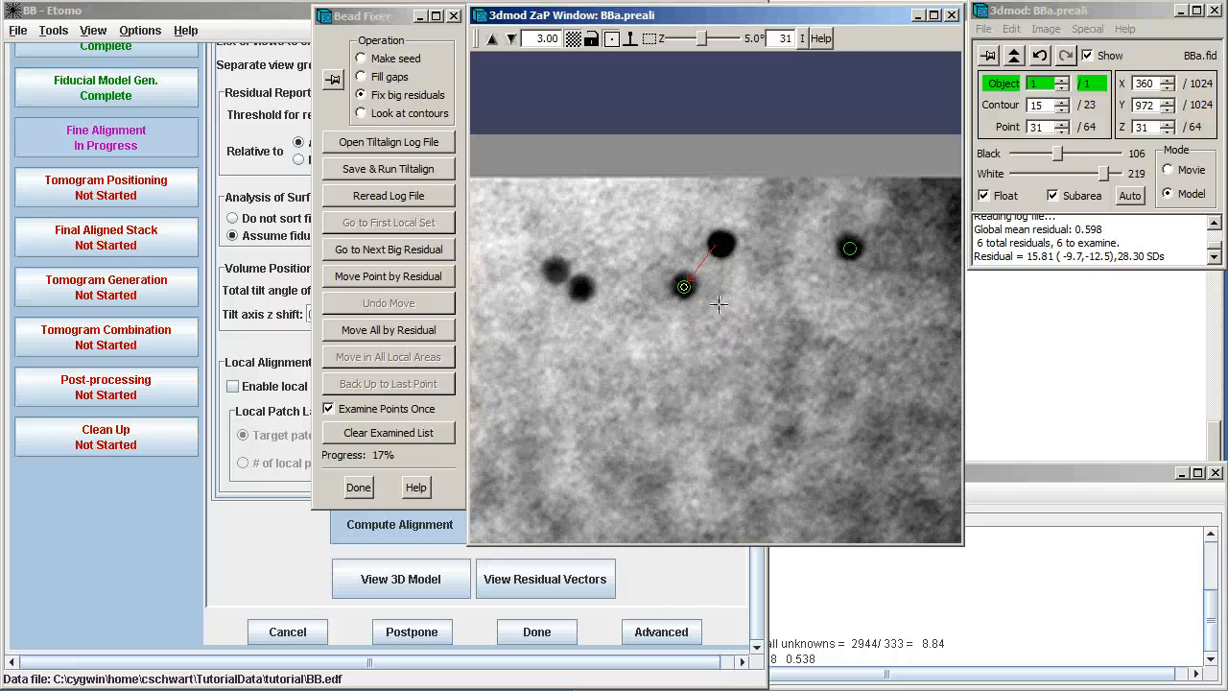
Step: Go to the next big residual, move contour 7's point on view 27 by its residual, and check it against neighbouring views
left_click(418, 254)
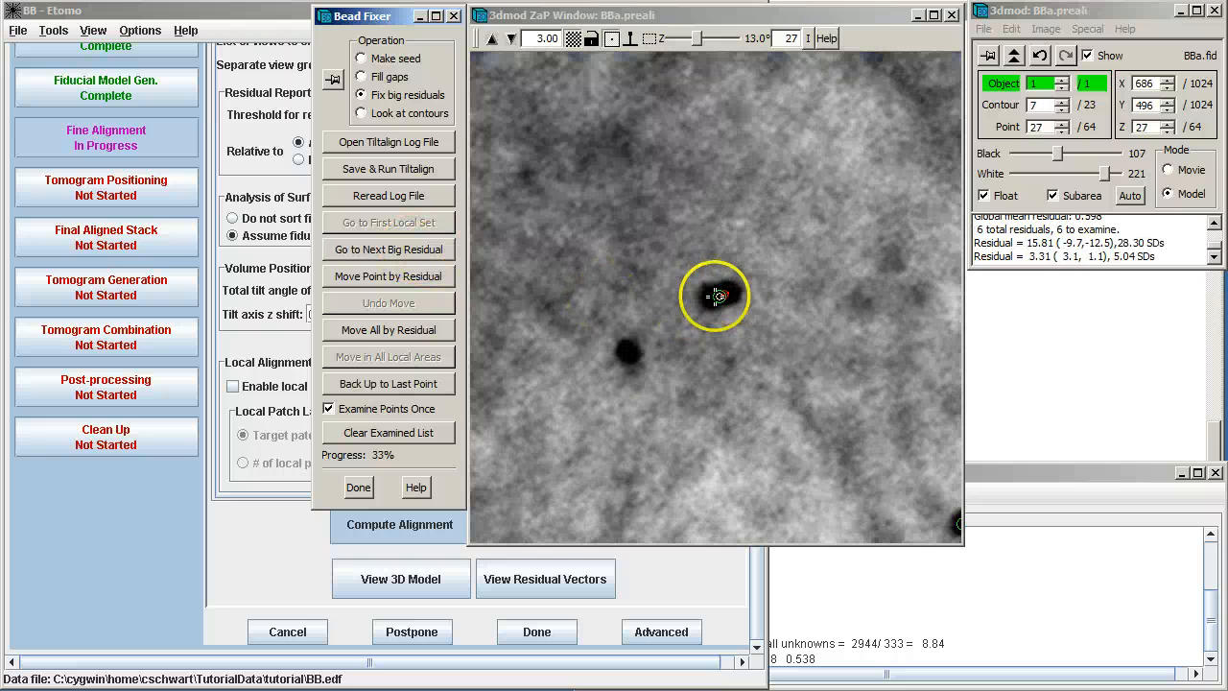
left_click(389, 275)
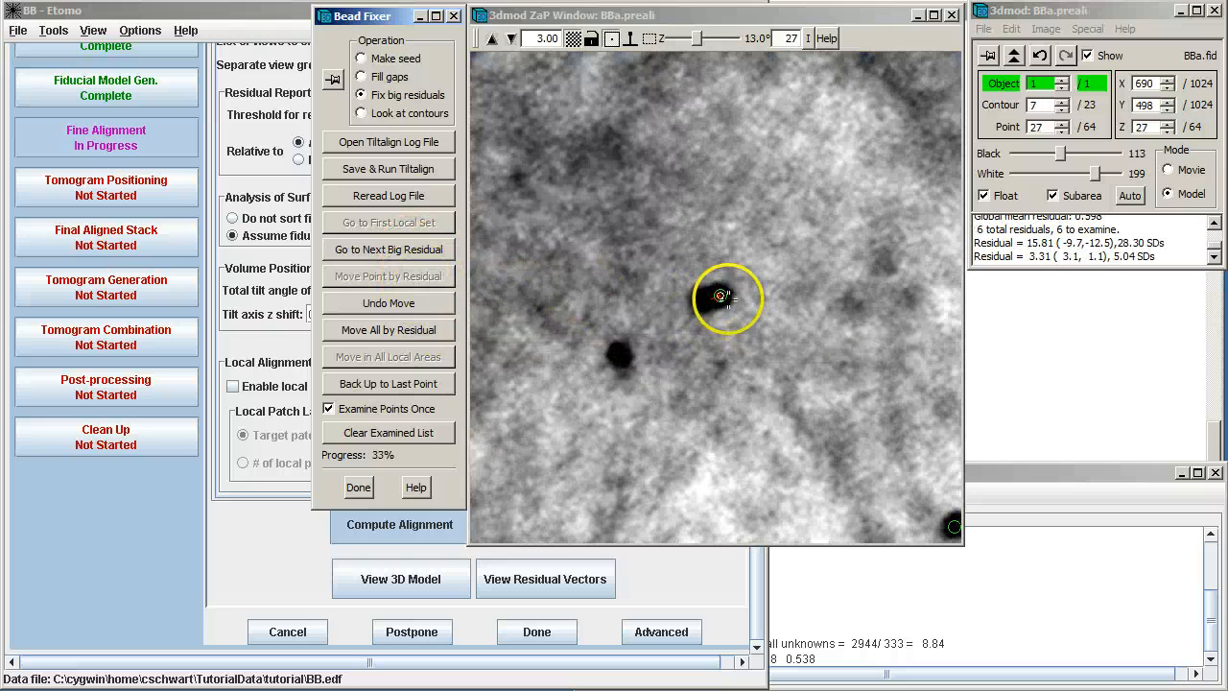
key("Page_Up")
key("Page_Up")
key("Page_Up")
key("Page_Down")
key("Page_Down")
key("Page_Down")
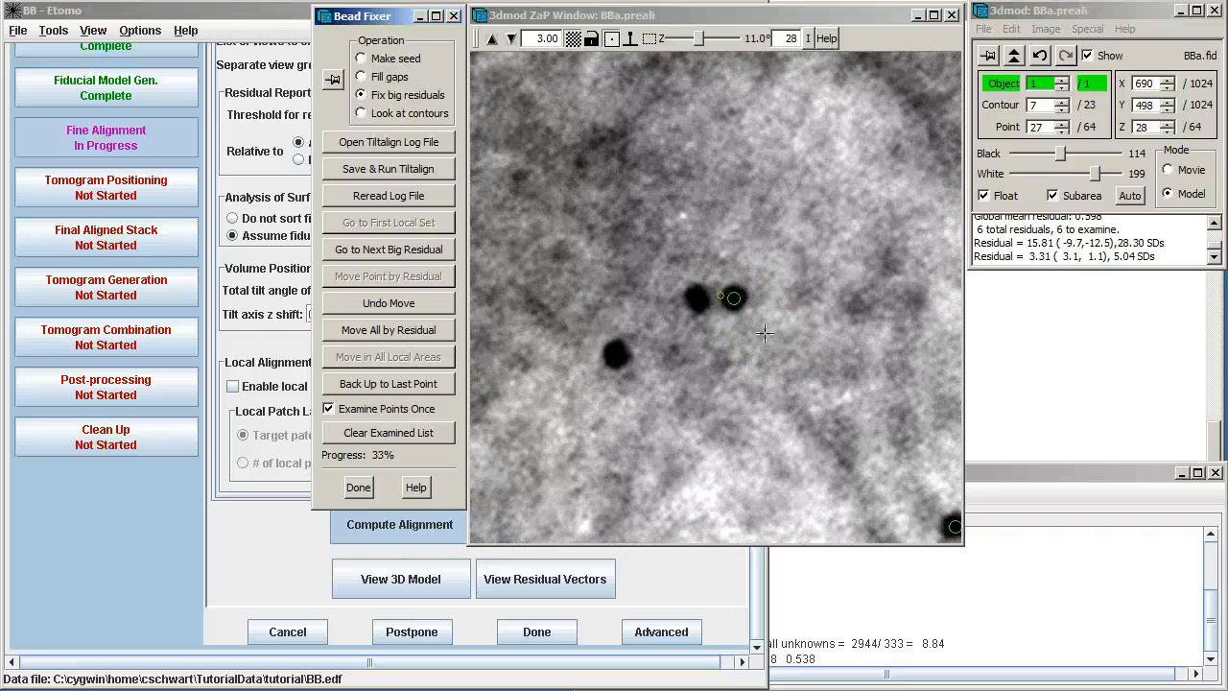
key("Page_Up")
key("Page_Down")
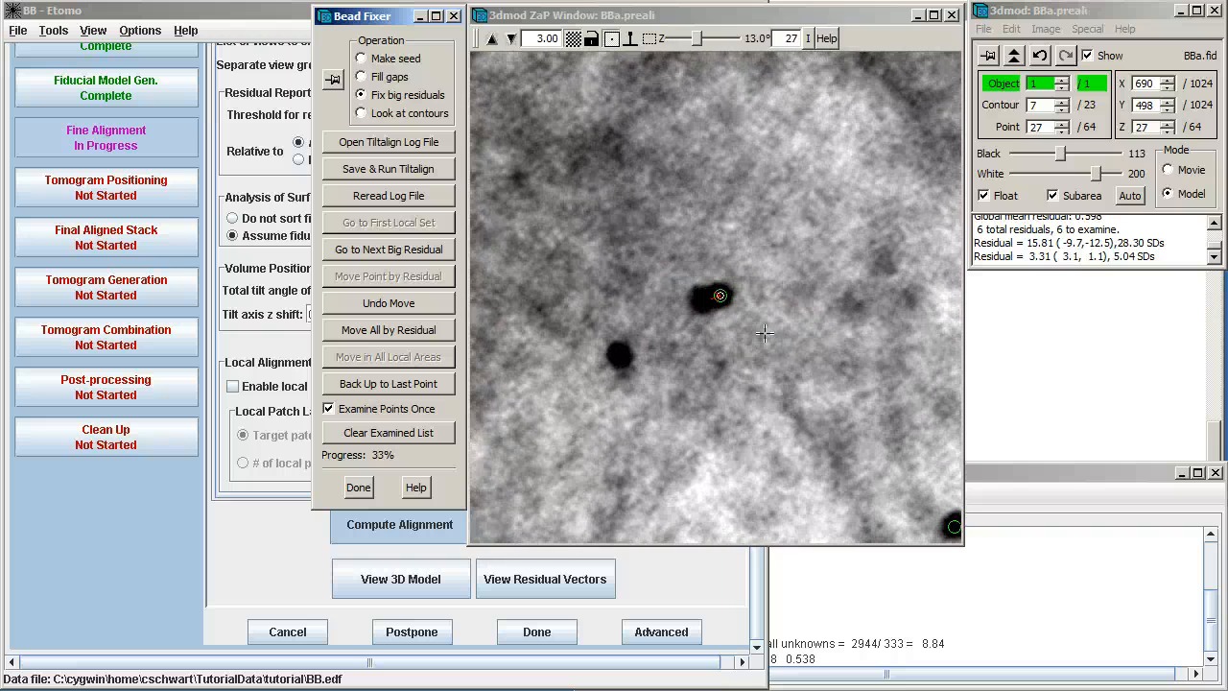
Step: Check contour 14's big residual on view 31, and reposition contour 7's point on its bead in view 25 by comparing neighbouring views
left_click(396, 251)
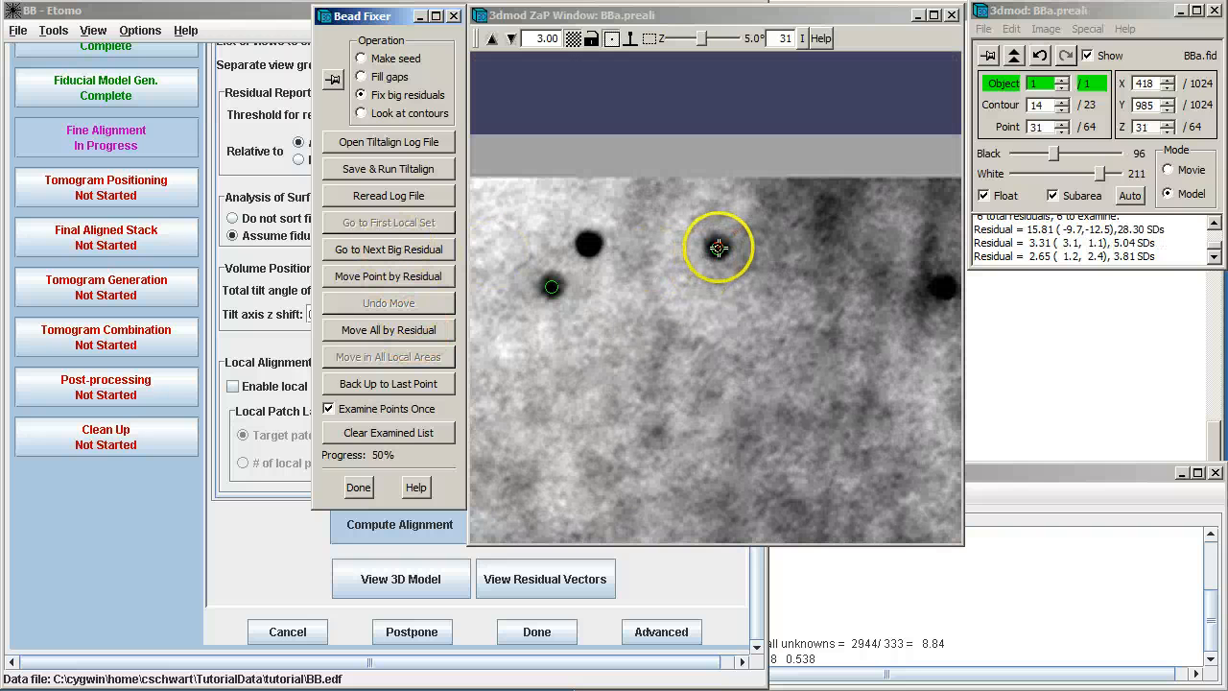
left_click(717, 246)
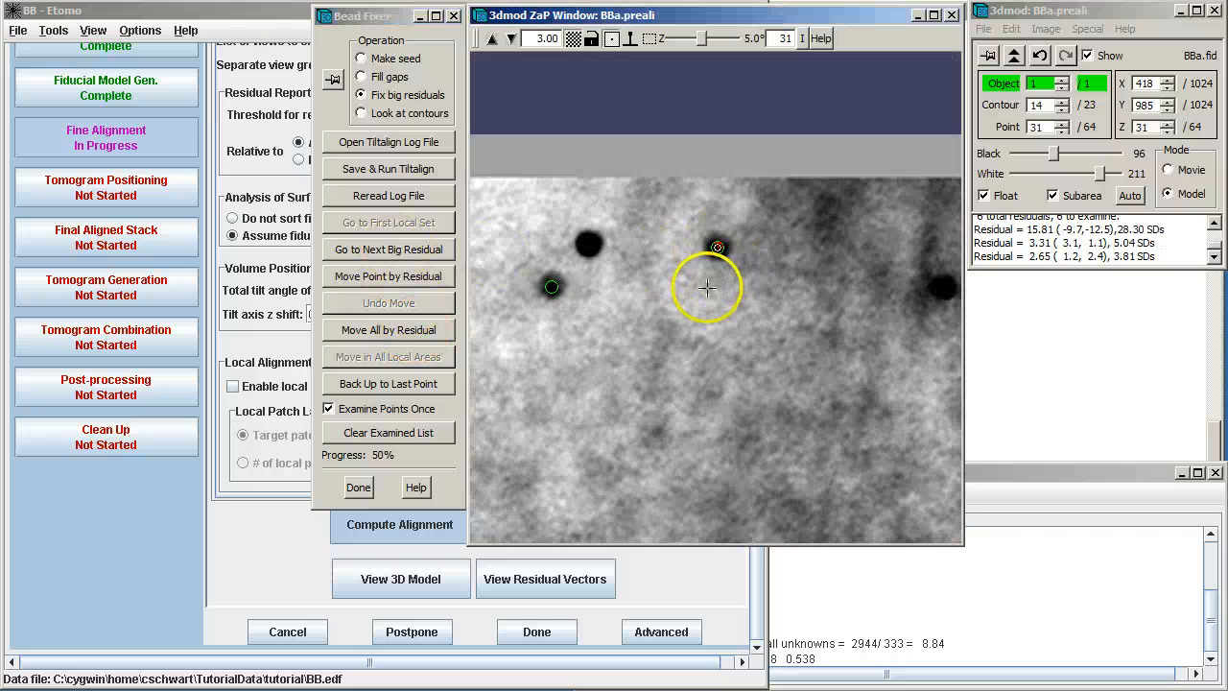
left_click(403, 249)
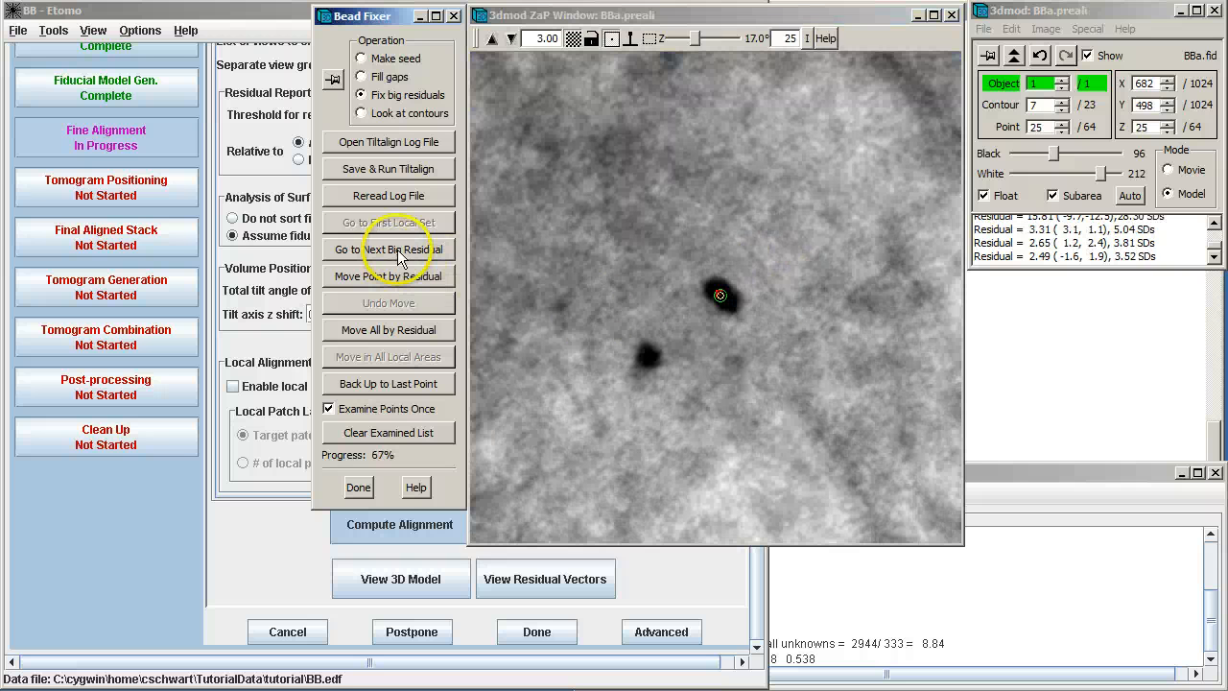
middle_click(714, 290)
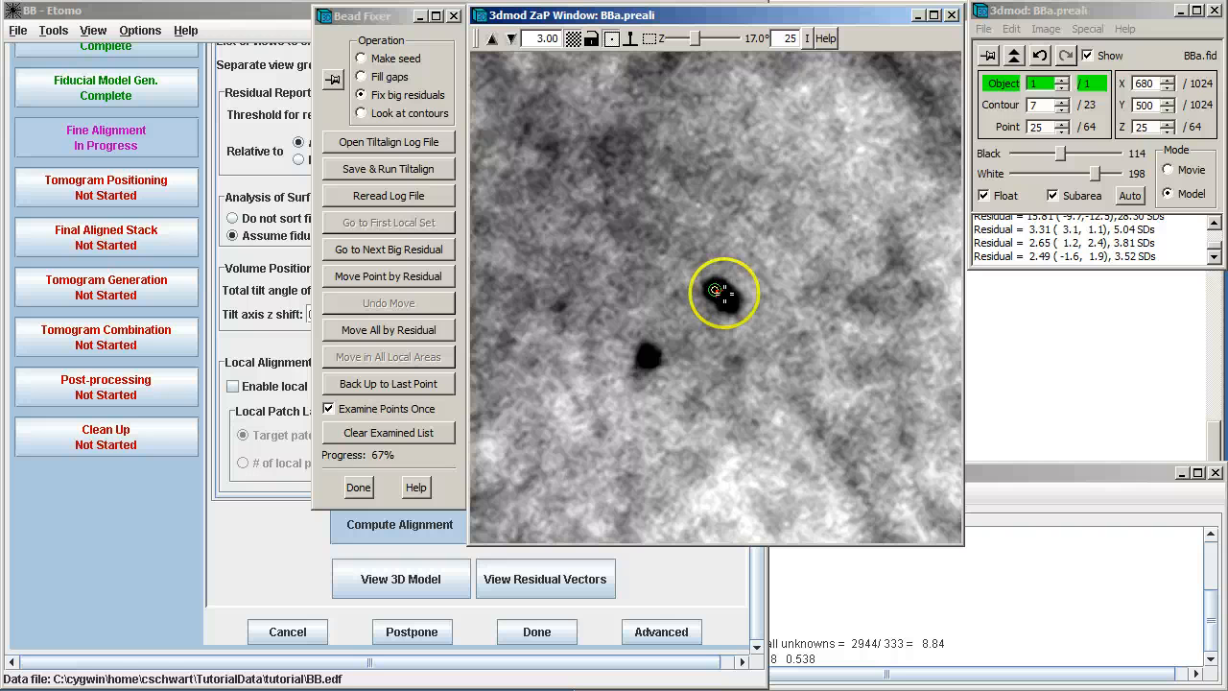
key("Page_Up")
key("Page_Up")
key("Page_Up")
key("Page_Down")
key("Page_Down")
key("Page_Down")
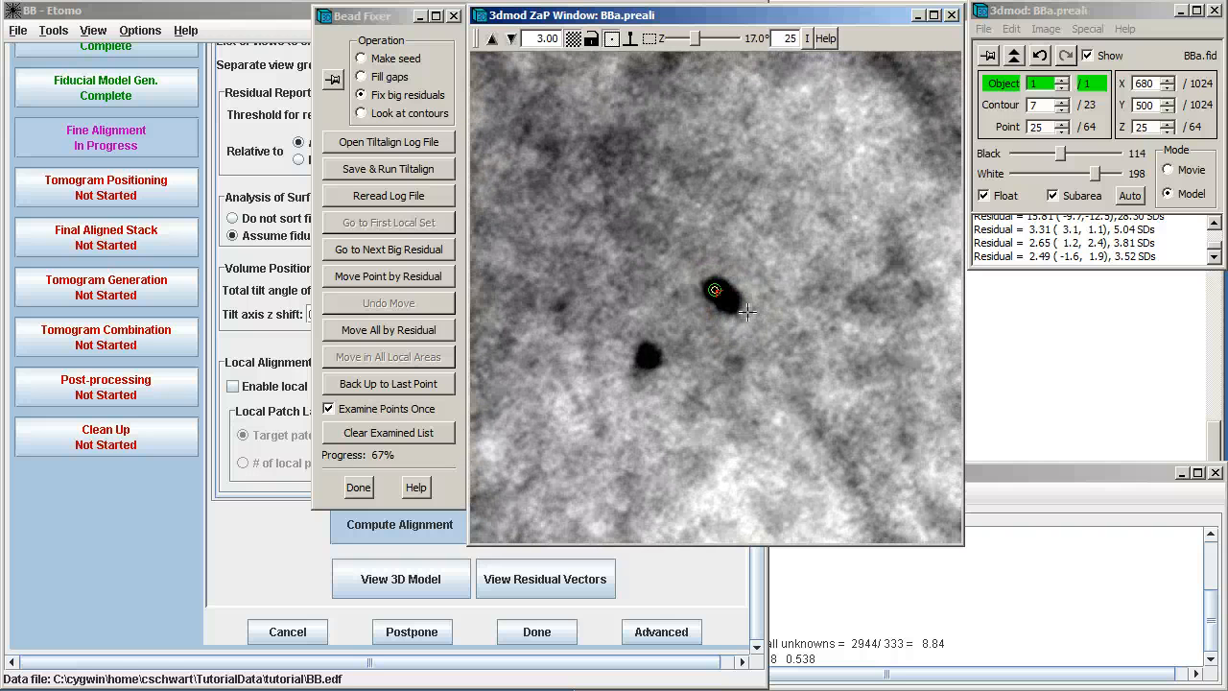
key("Page_Down")
key("Page_Down")
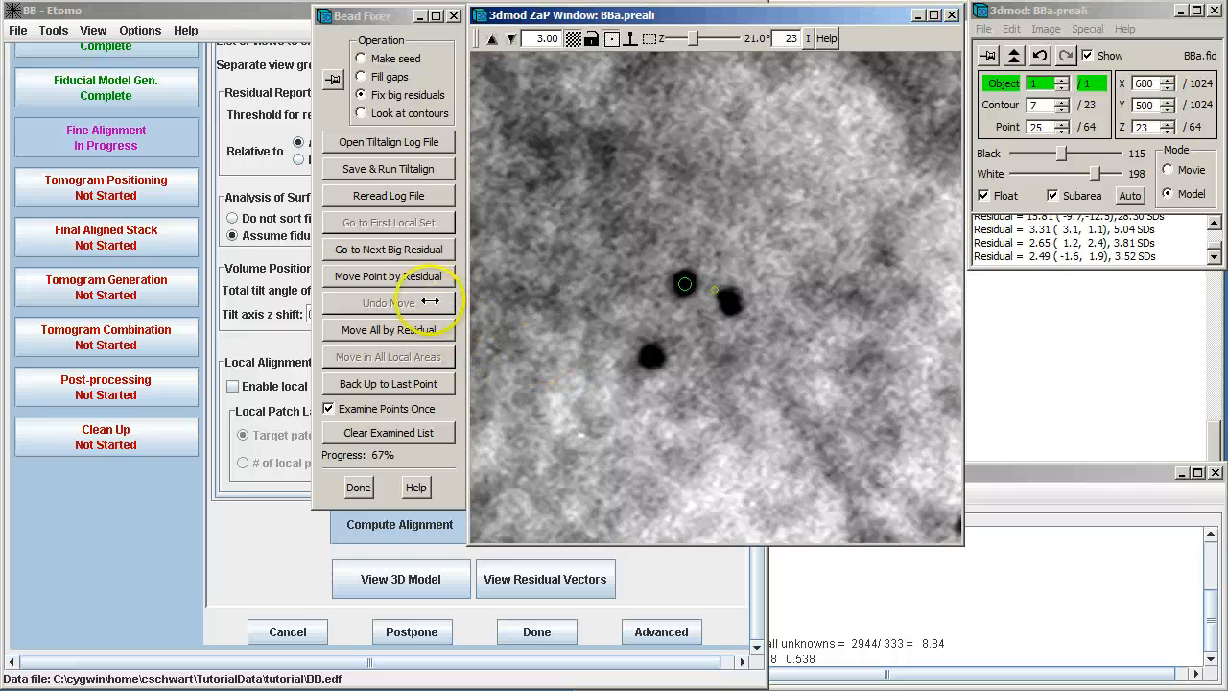
Step: Go to the next big residual, move contour 21's point on view 59 by its residual, and check it against views 58 to 61
left_click(403, 249)
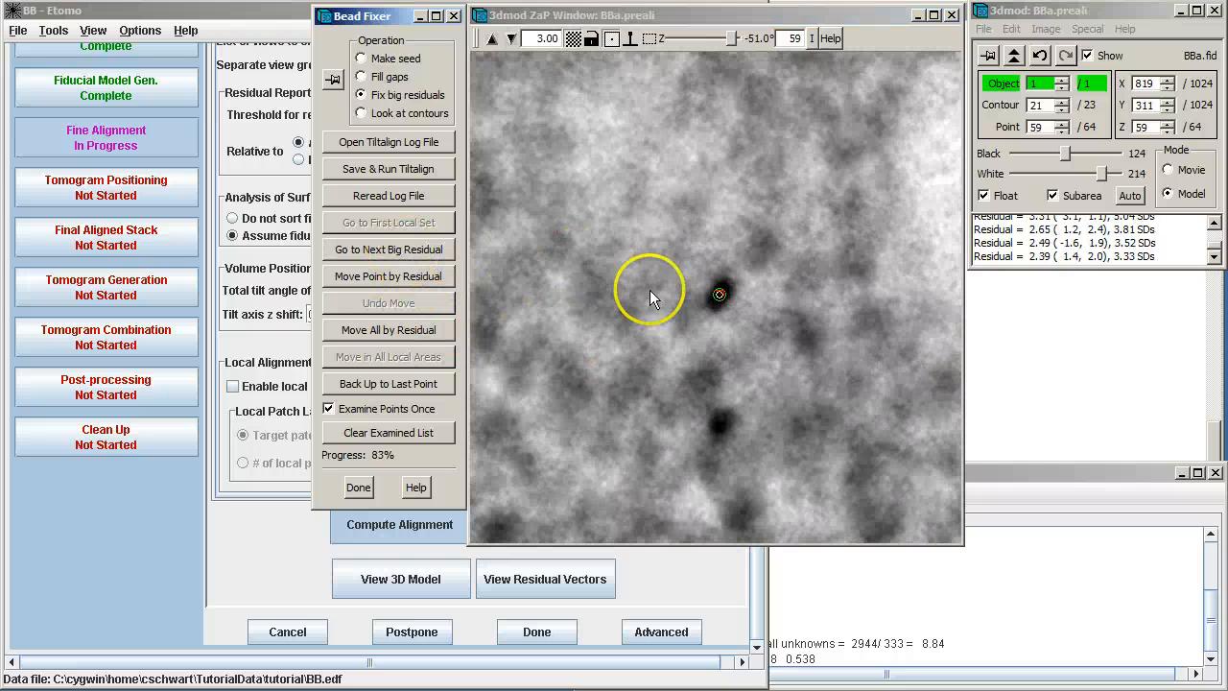
left_click(447, 279)
key("Page_Up")
key("Page_Up")
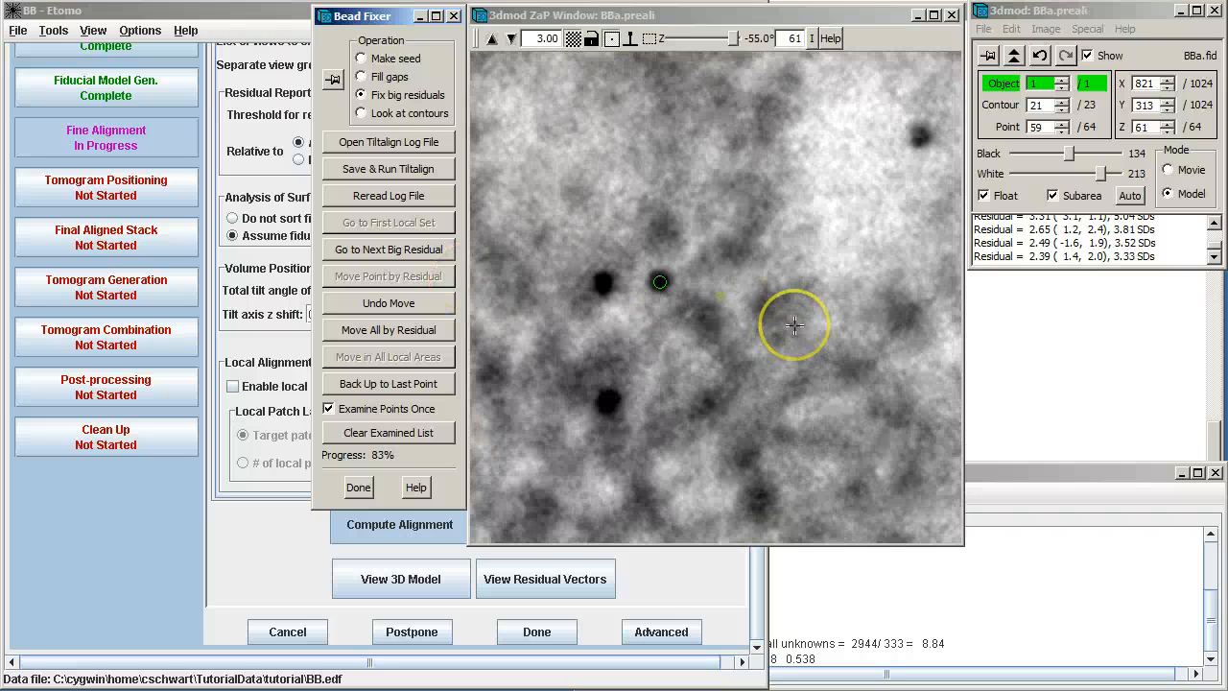
key("Page_Down")
key("Page_Down")
key("Page_Down")
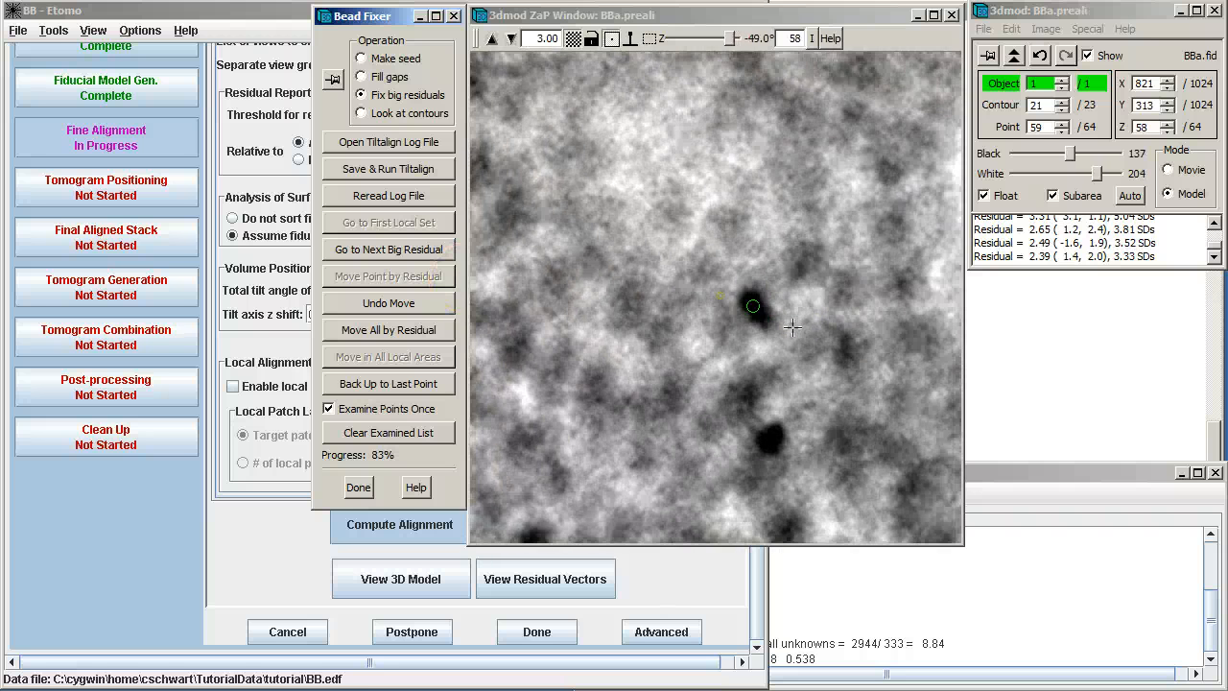
key("Page_Up")
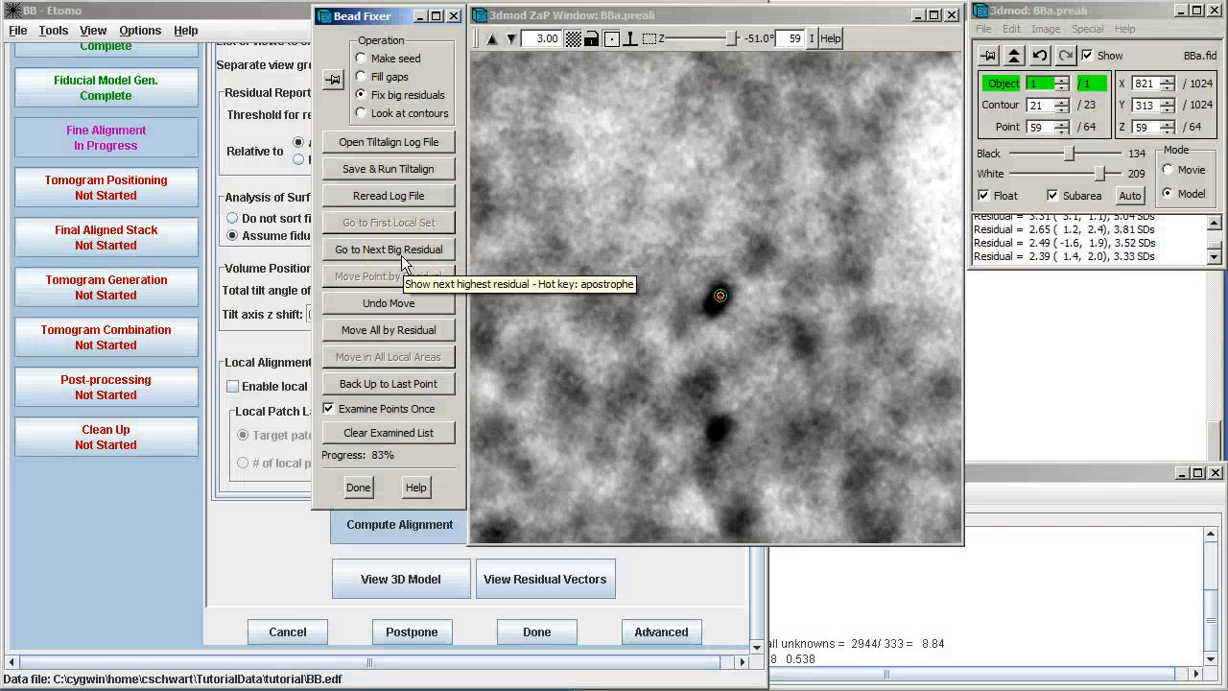
Step: Correct the last big residual, contour 10's point on view 22, by its residual, and save the model and rerun Tiltalign
key("apostrophe")
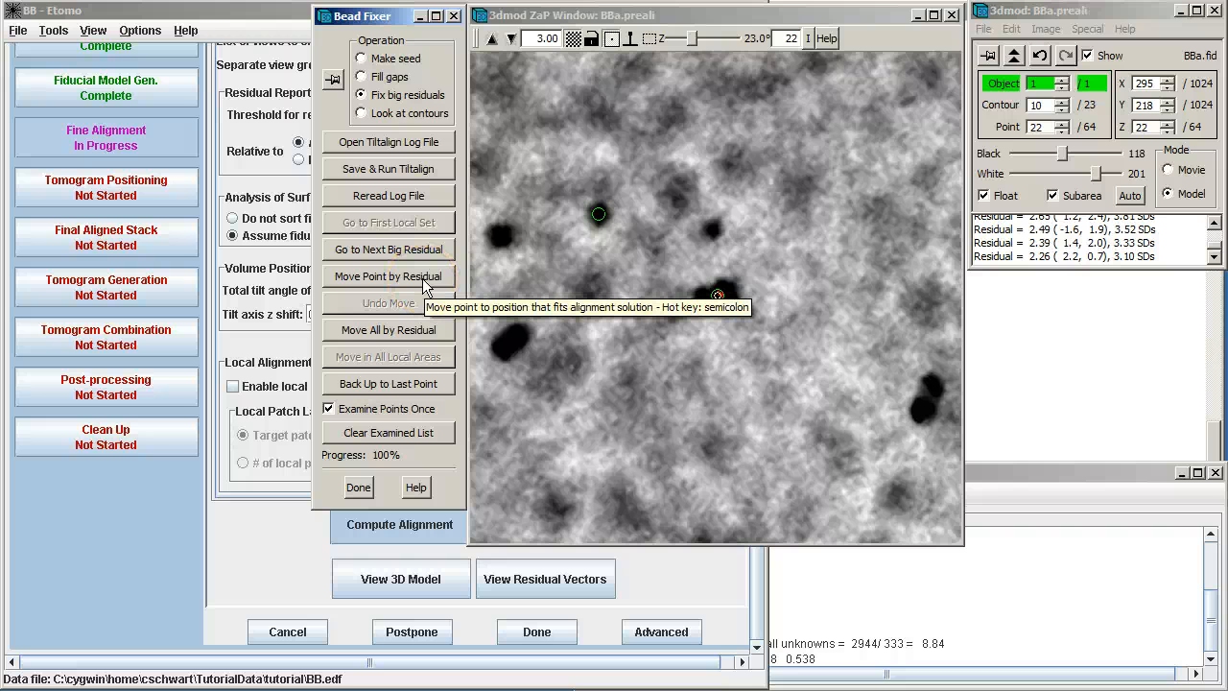
key("semicolon")
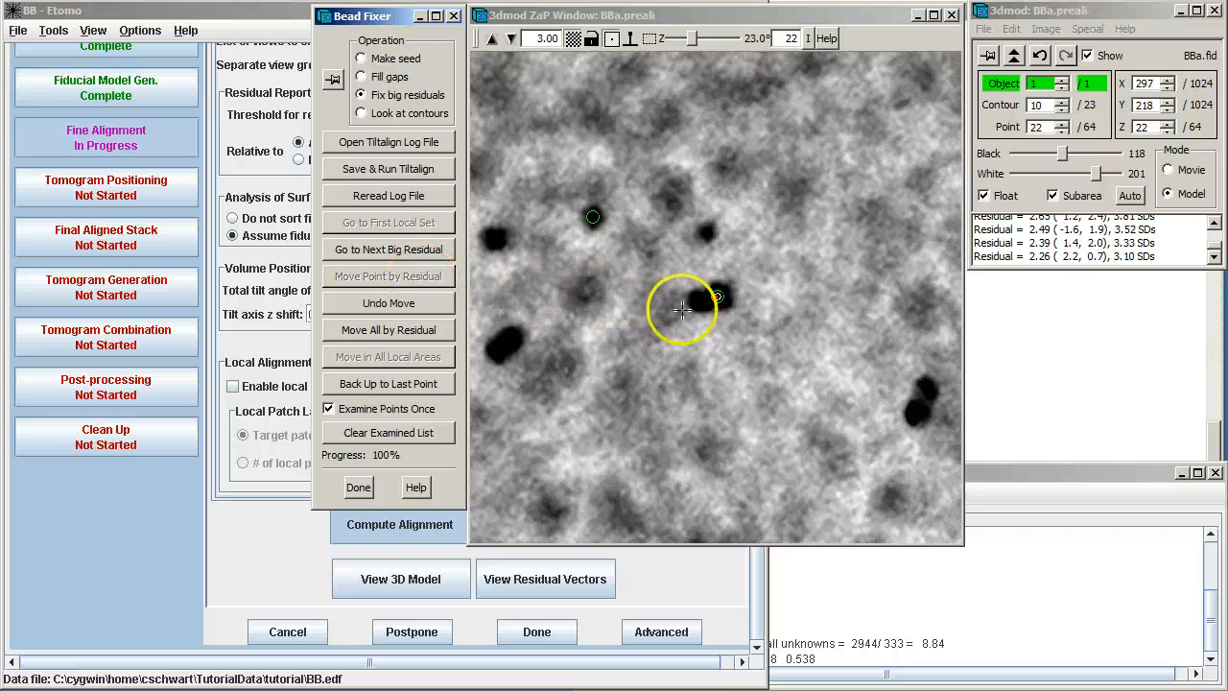
left_click(428, 253)
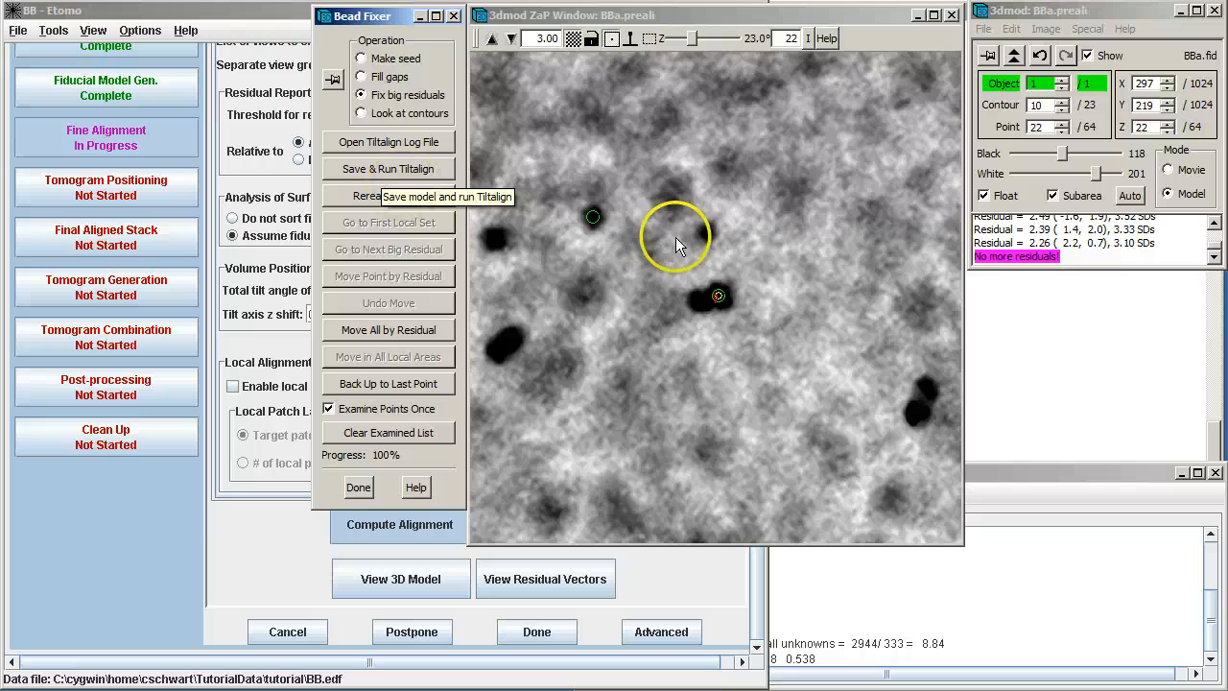
left_click(426, 173)
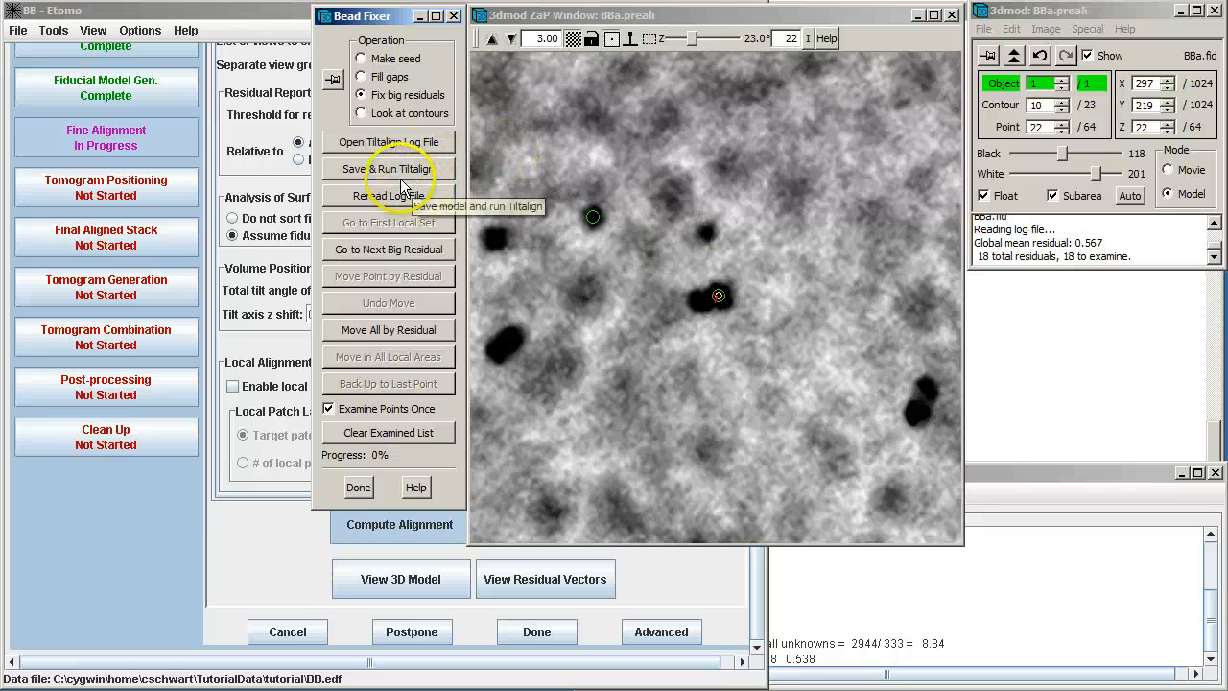
Step: Set the global distortion solution type to Full solution and recompute the fine alignment
left_click(176, 563)
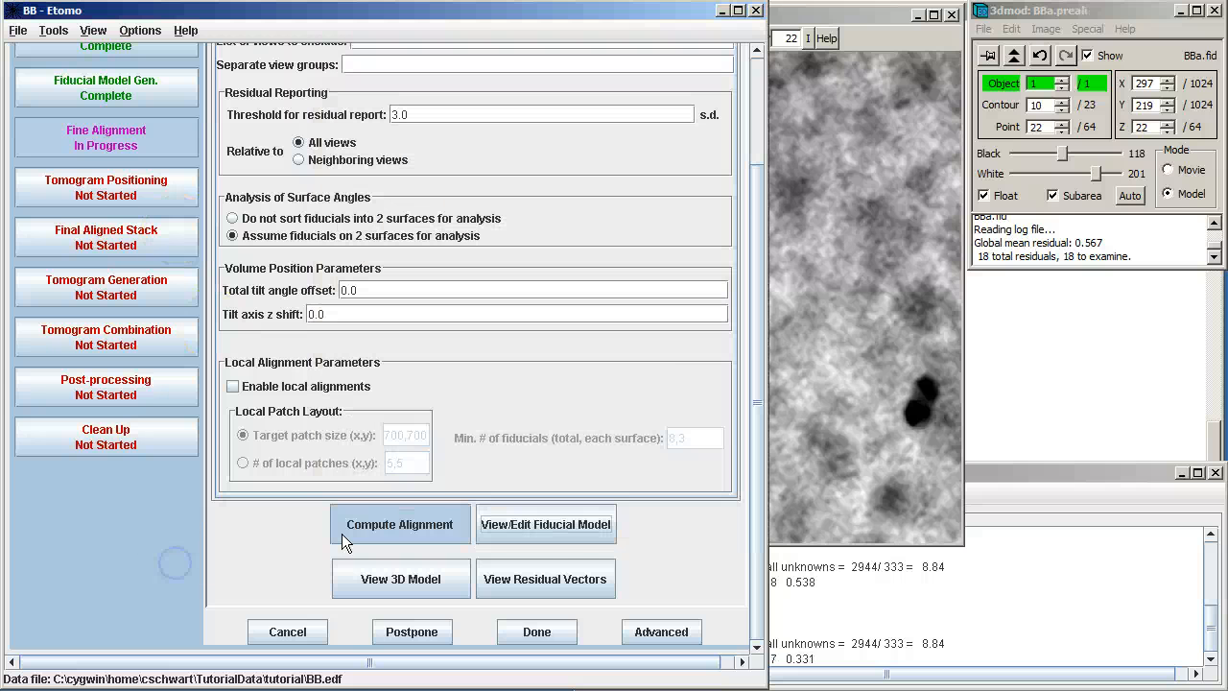
left_click_drag(754, 187, 749, 123)
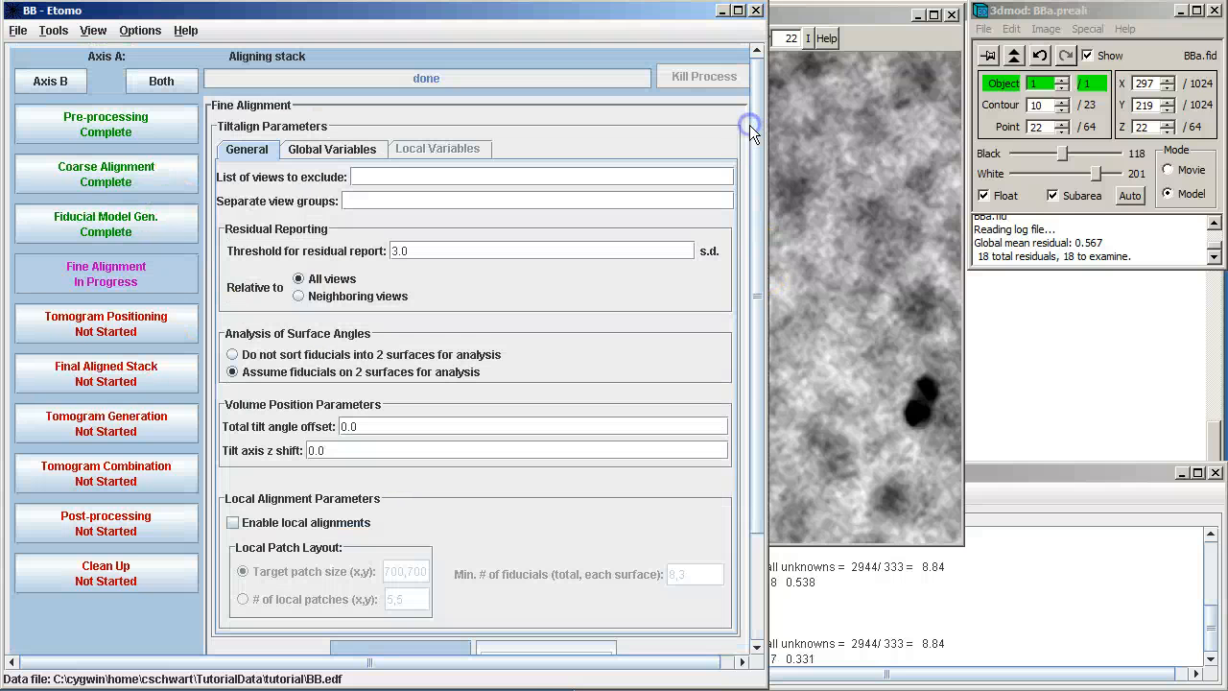
left_click(315, 145)
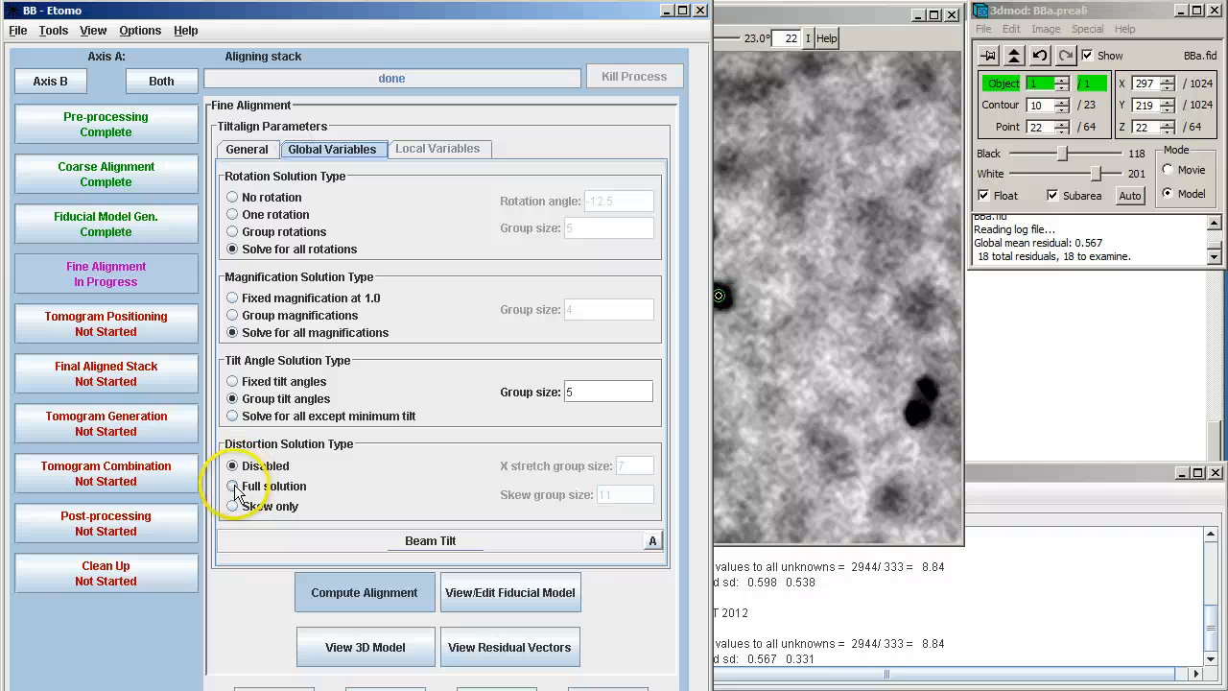
left_click(244, 487)
left_click(253, 154)
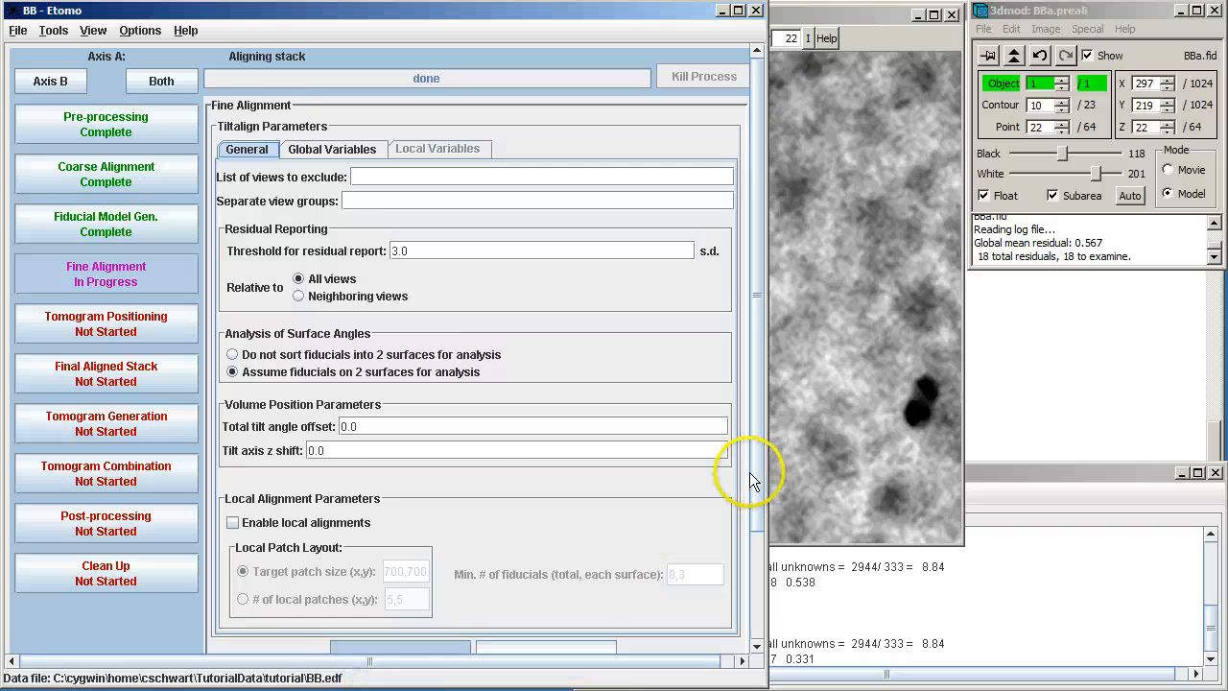
left_click_drag(745, 466, 746, 587)
left_click(376, 527)
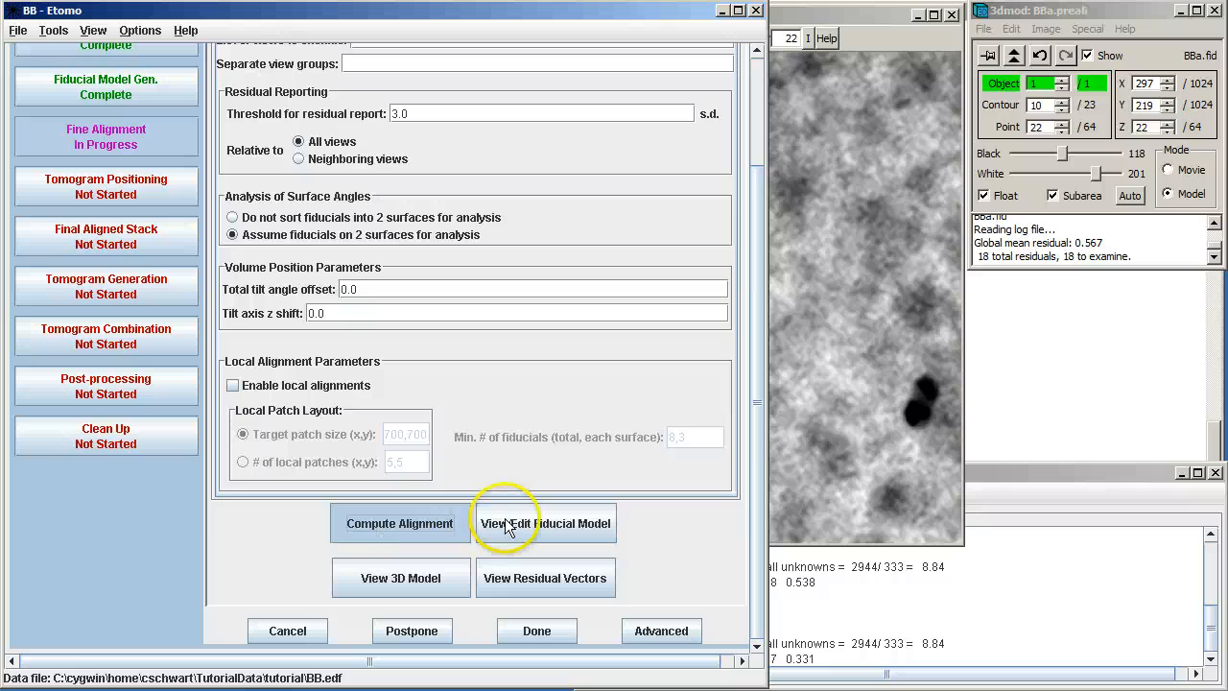
Step: Return to the fiducial model, go to the next big residual, and correct contour 20's point on view 60 by its residual
left_click(1014, 54)
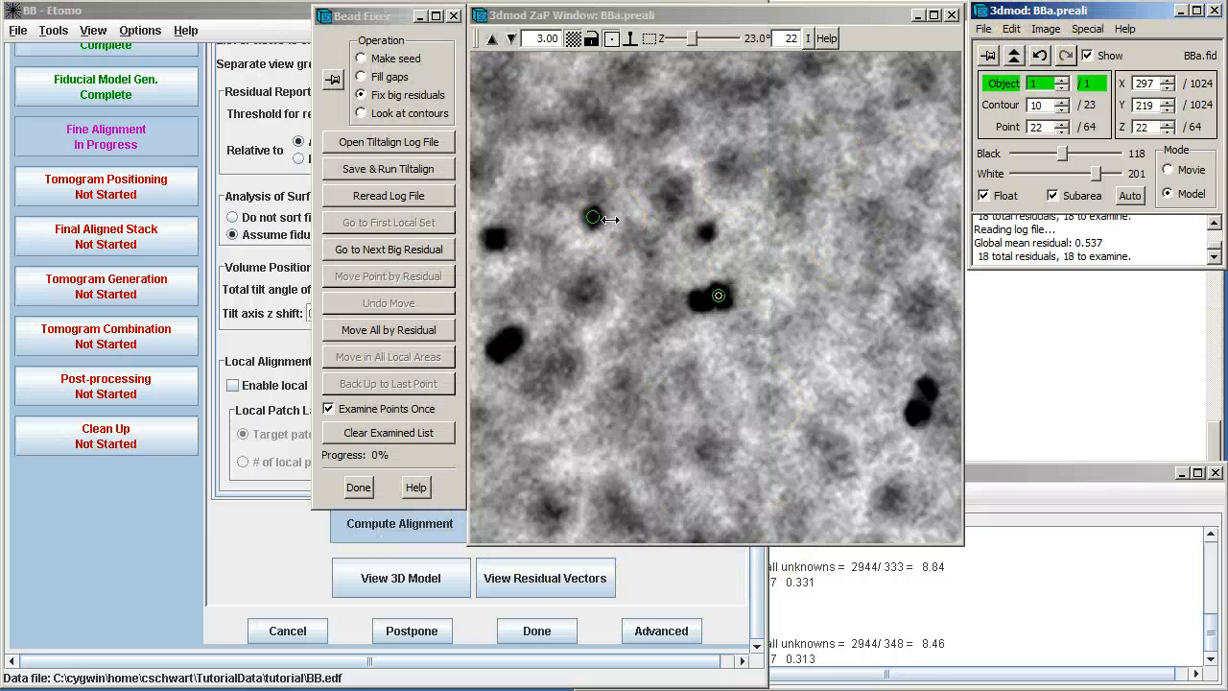
left_click(407, 248)
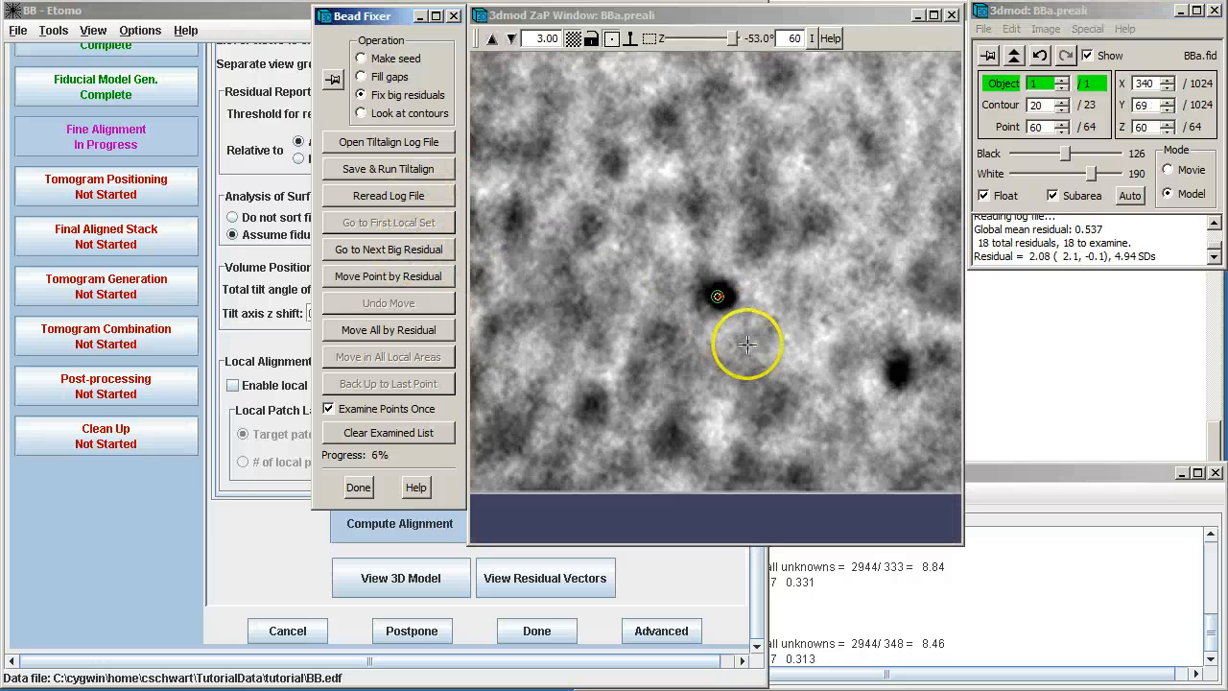
key("semicolon")
right_click(714, 293)
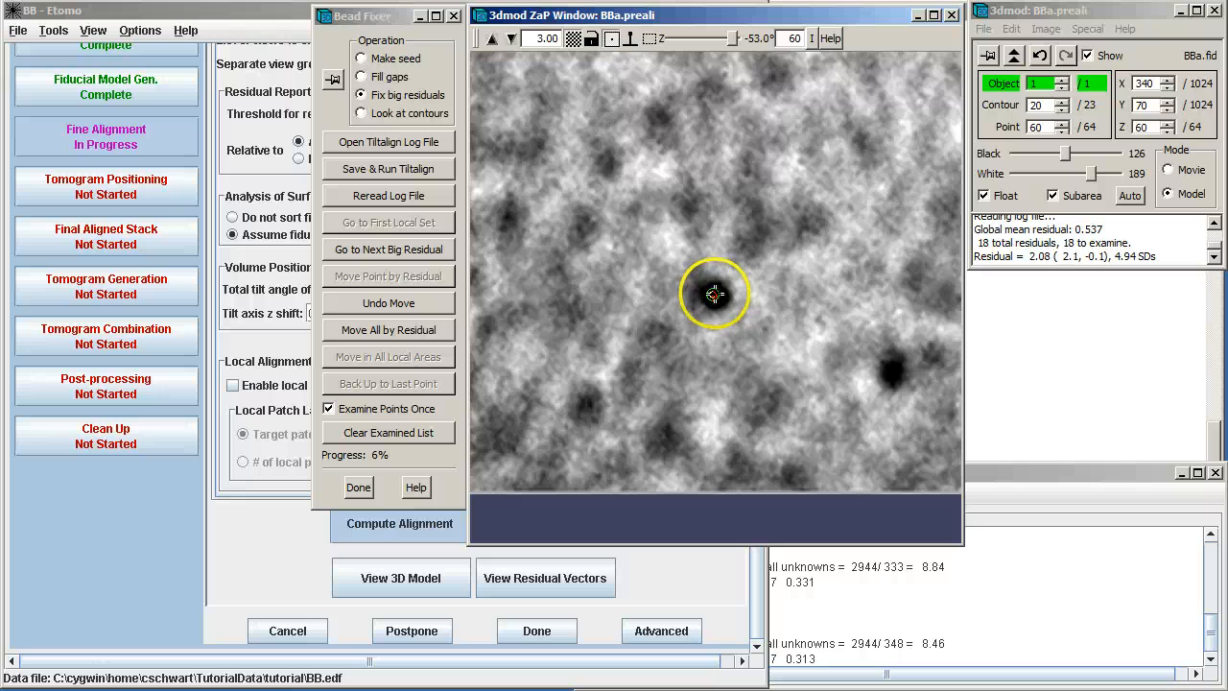
Step: Move contour 10's point on view 24 by its residual, recentre it on its bead, and check it against views 22 and 23
key("apostrophe")
key("semicolon")
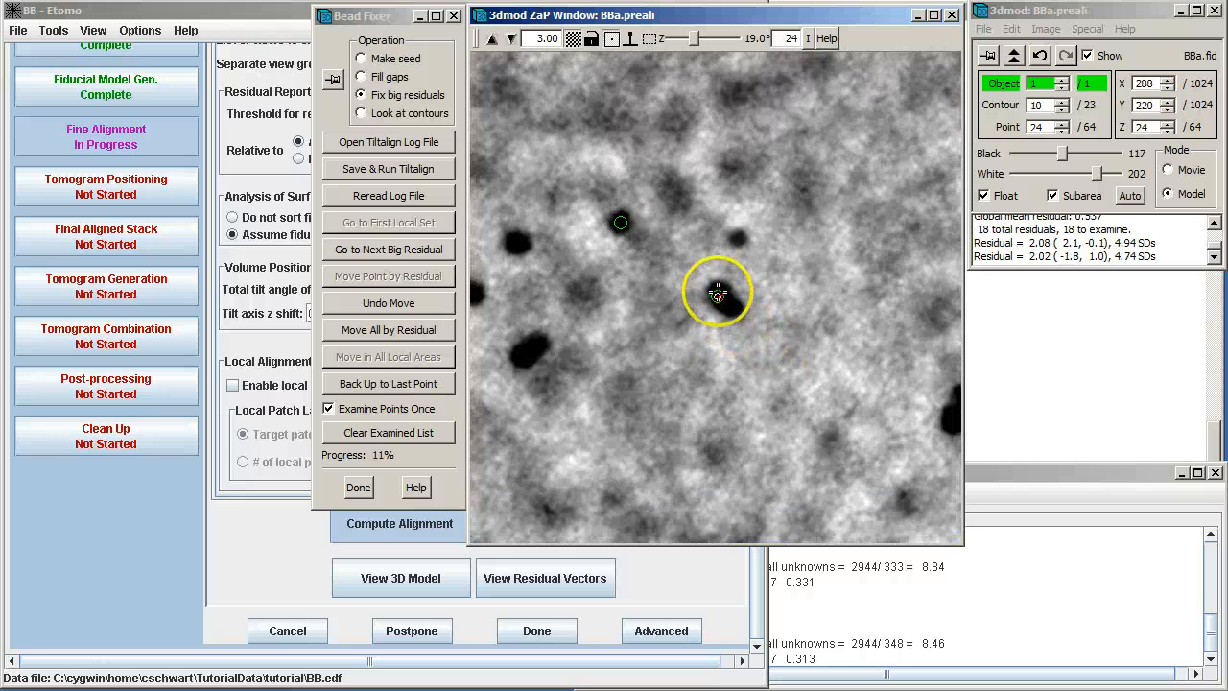
right_click(718, 293)
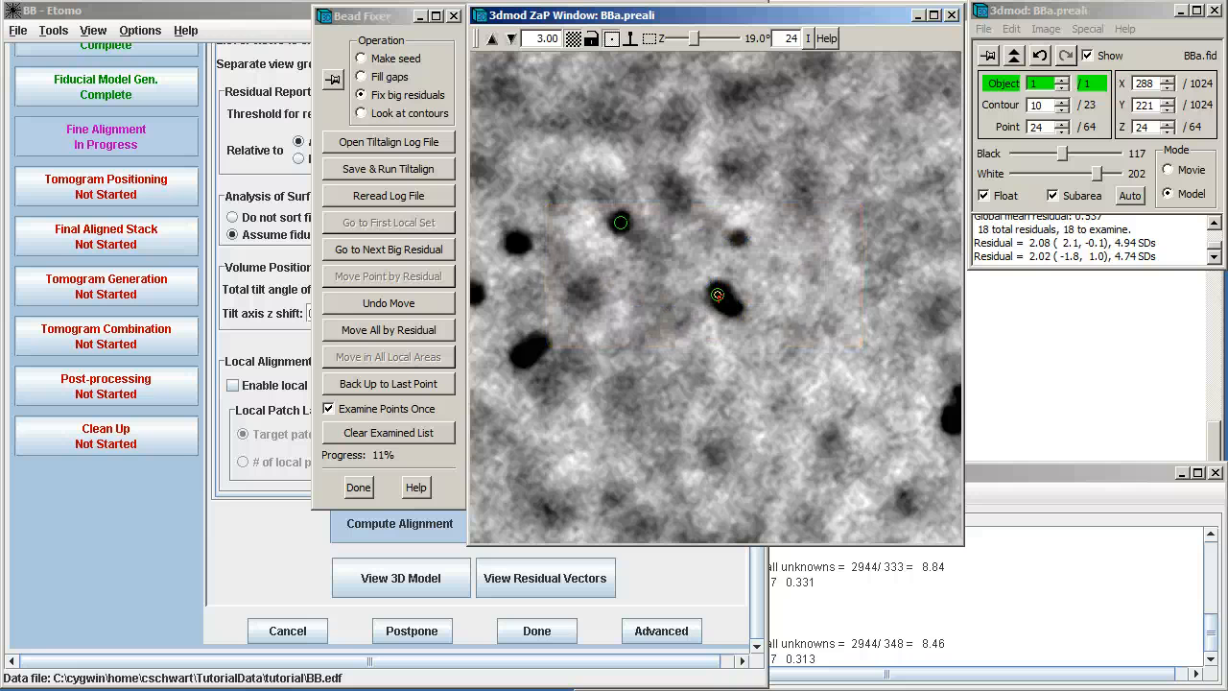
key("bracketleft")
key("bracketleft")
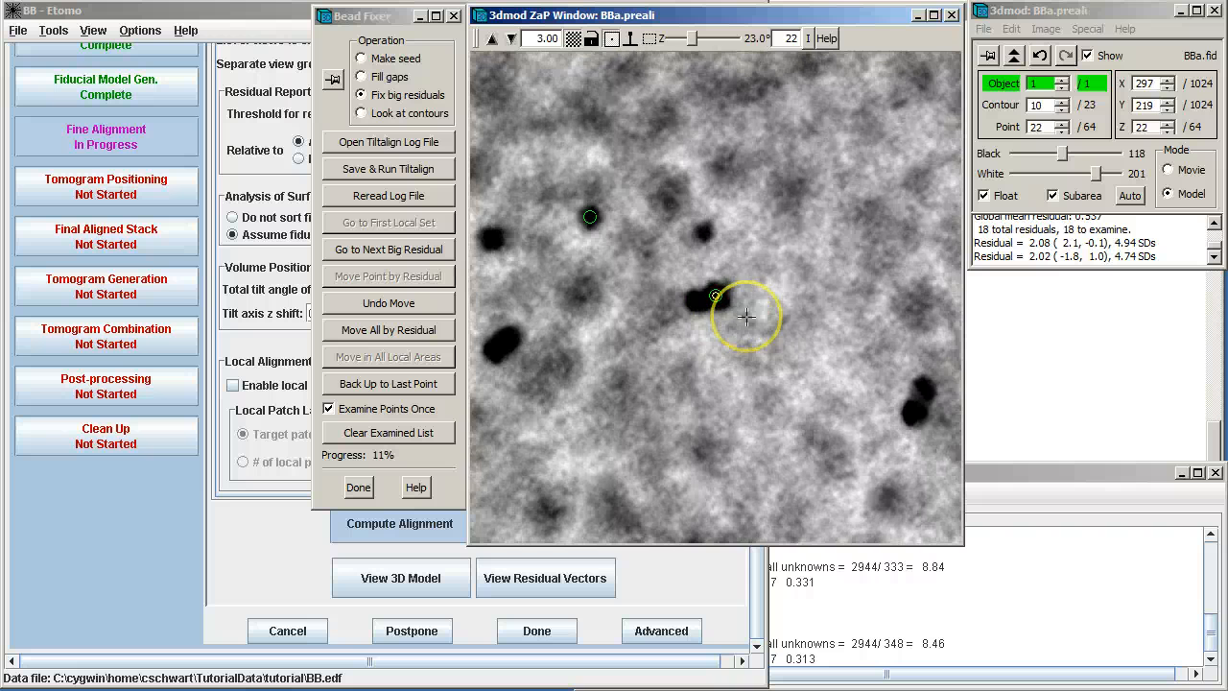
key("bracketright")
Step: Correct the next two big residuals, contour 21's point on view 58 and contour 4's point on view 64
key("apostrophe")
key("apostrophe")
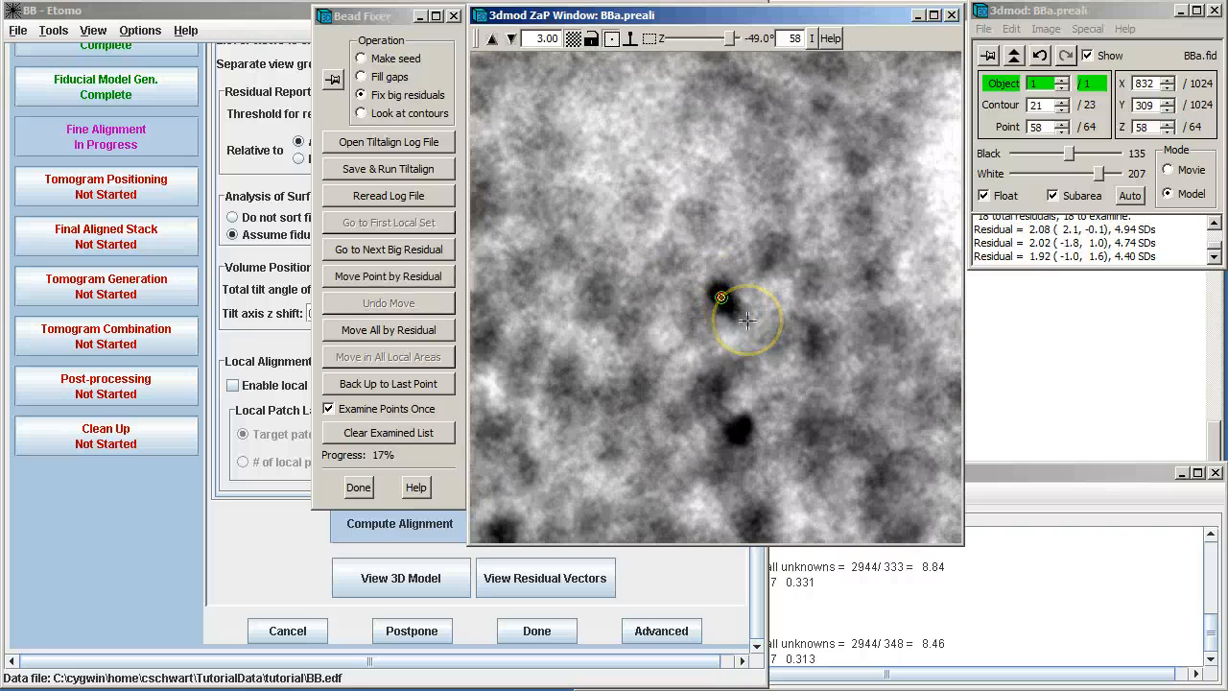
key("apostrophe")
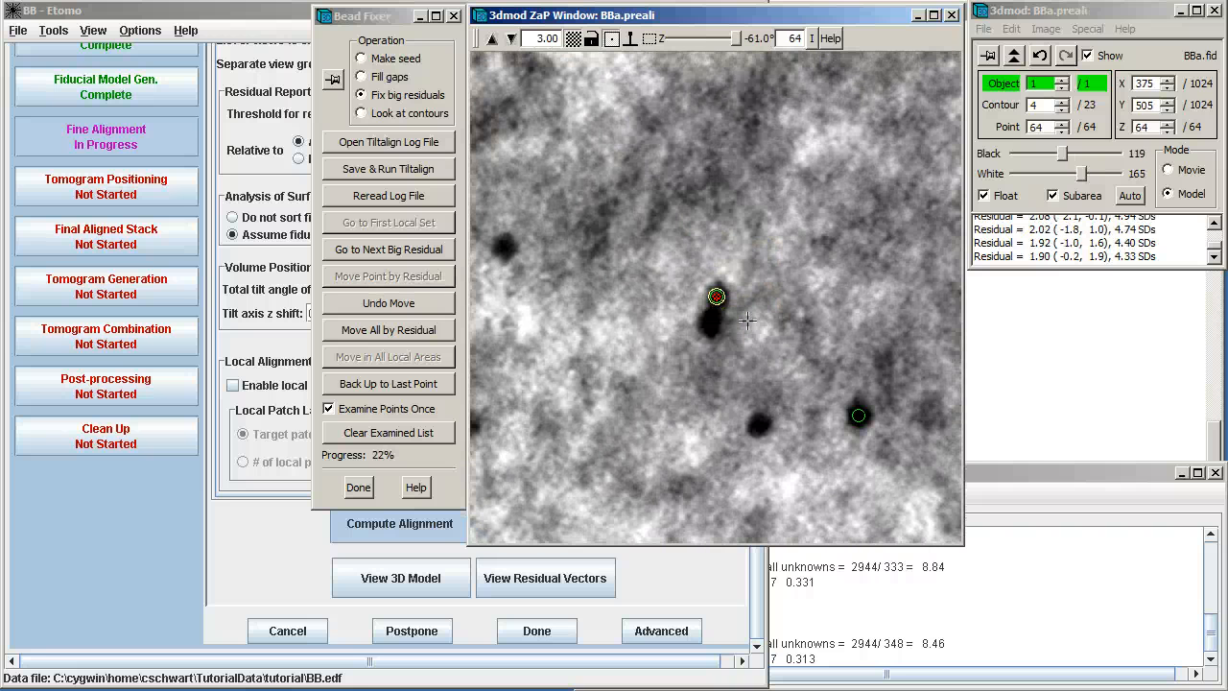
Step: Move contour 10's next big-residual point by its residual and check it against the following views up to view 41
key("apostrophe")
key("semicolon")
key("bracketright")
key("bracketright")
key("bracketright")
key("bracketright")
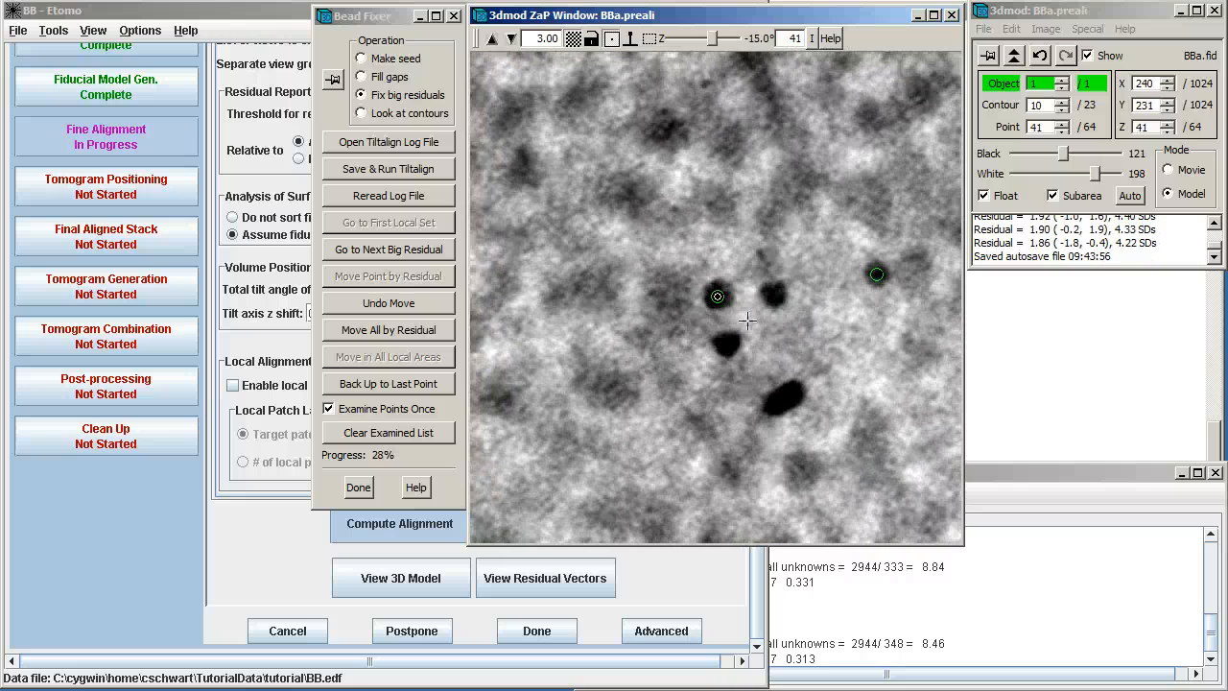
Step: Move contour 19's points on views 9 and 54 by their residuals
key("apostrophe")
key("semicolon")
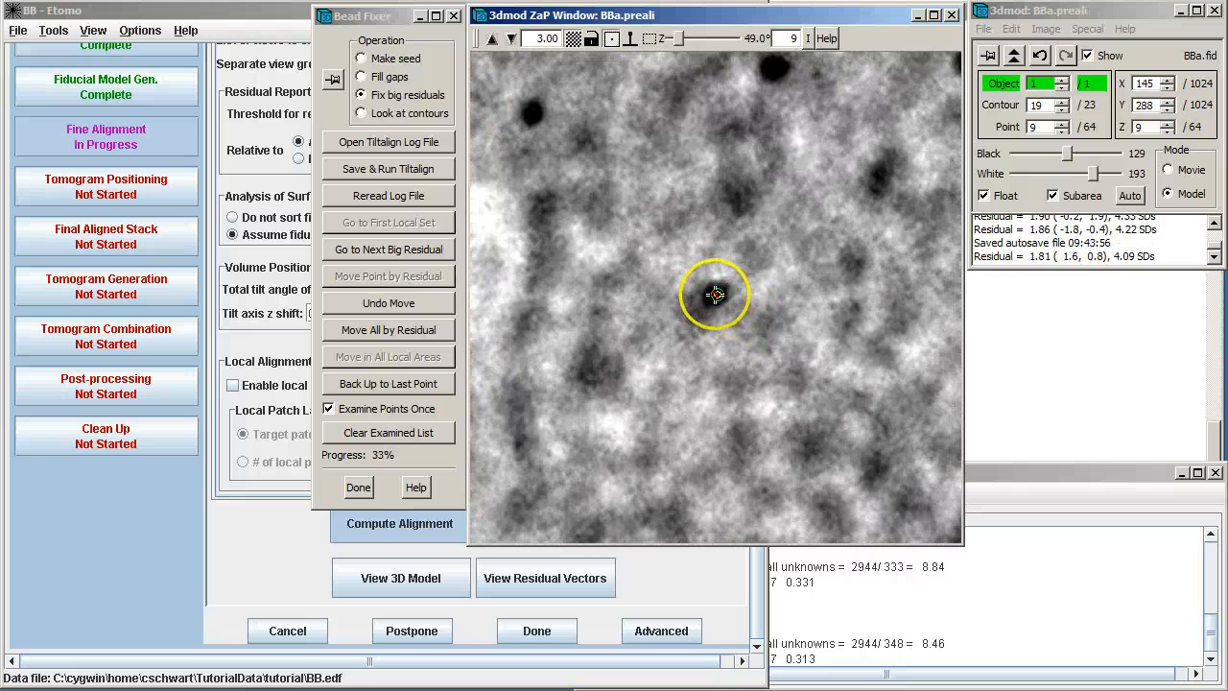
key("apostrophe")
key("semicolon")
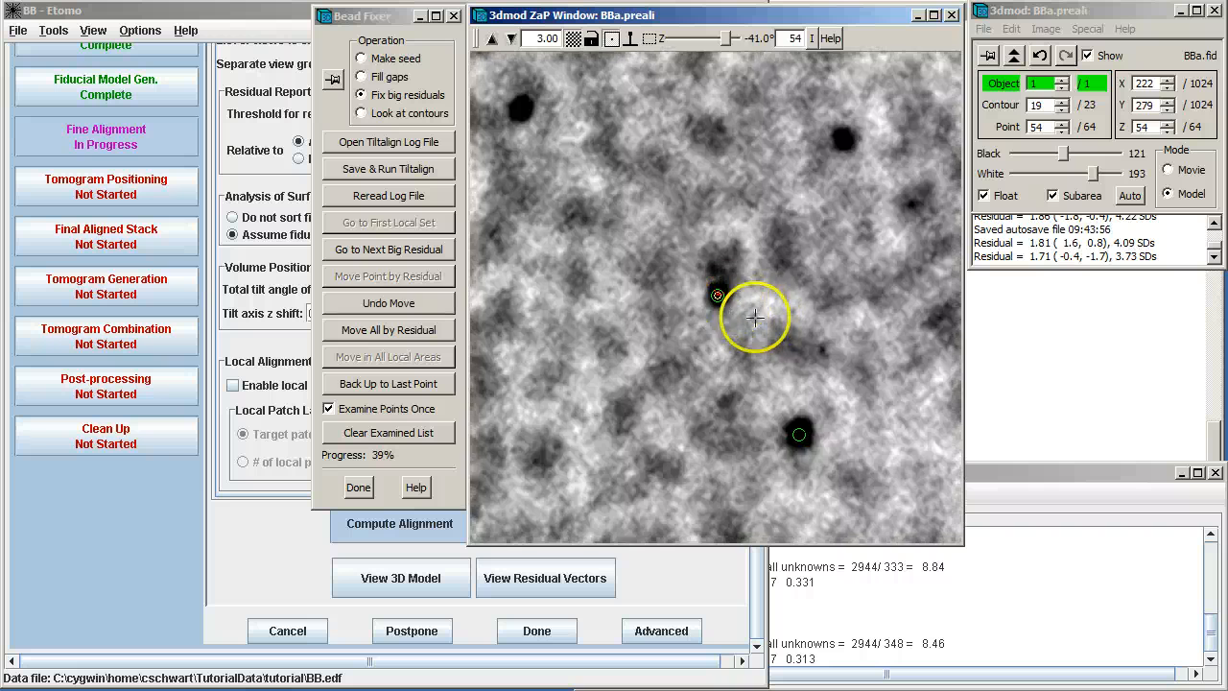
Step: Move the points of the next two big residuals, ending with contour 4's point on view 6, by their residuals
key("apostrophe")
key("semicolon")
key("apostrophe")
key("semicolon")
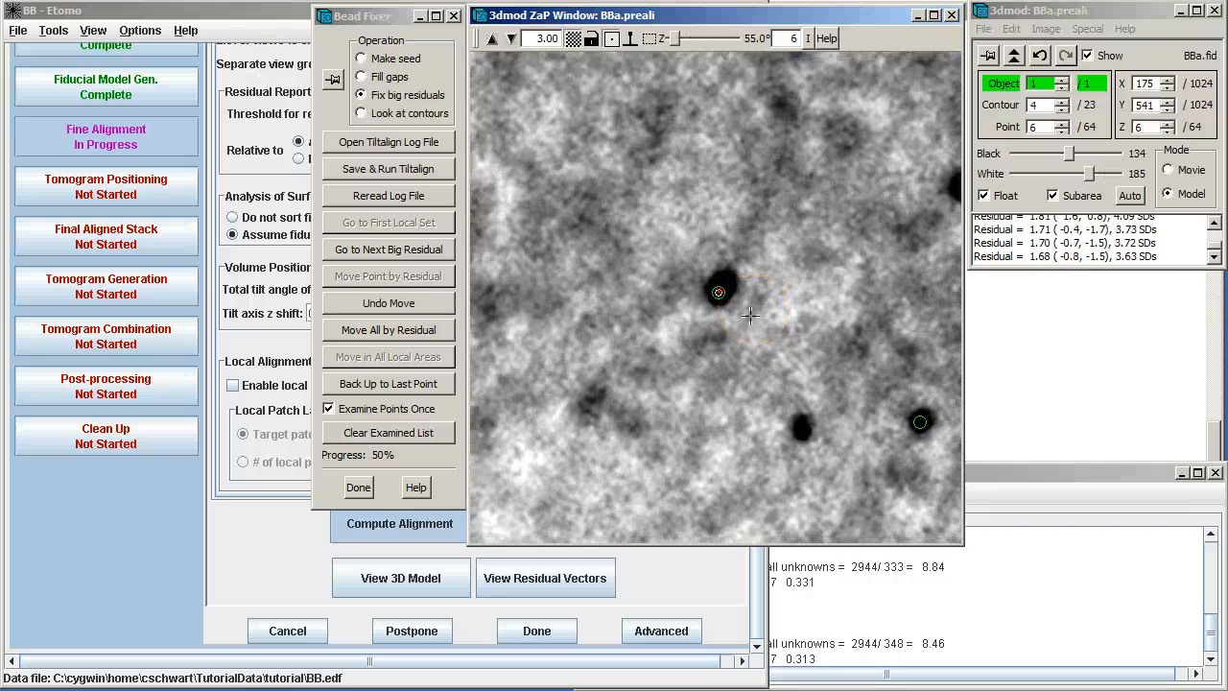
Step: Move contour 7's point on view 26 by its residual and check it against neighbouring views up to view 30
key("apostrophe")
key("semicolon")
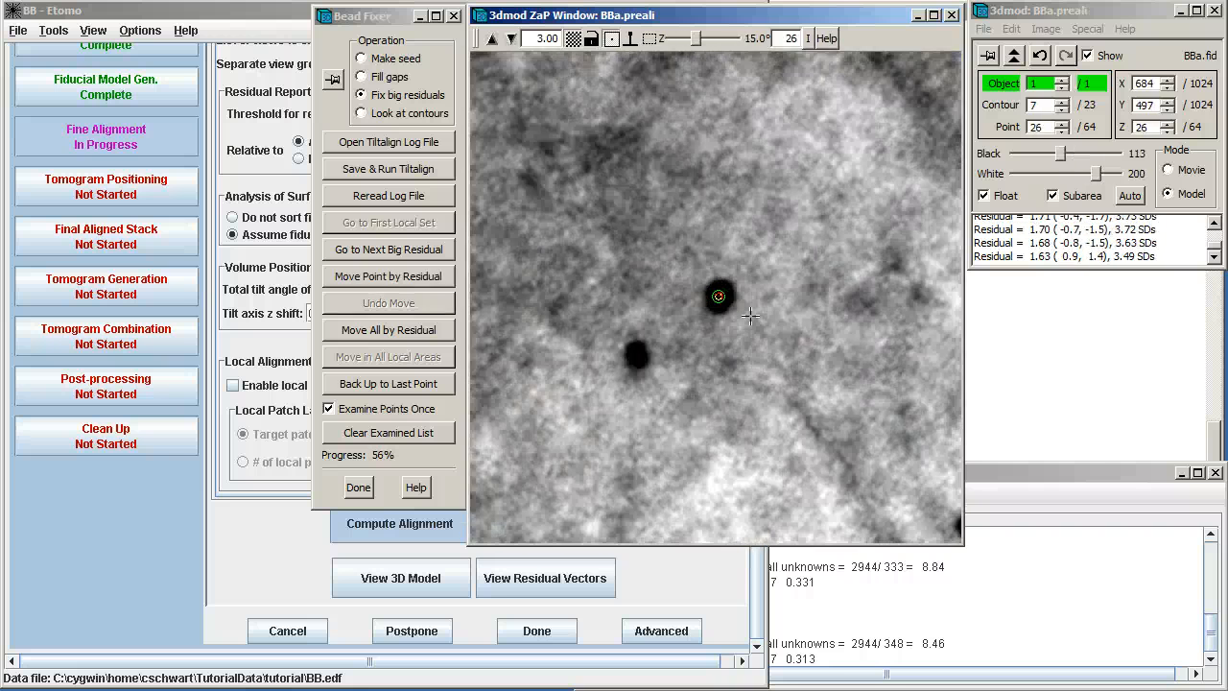
key("Page_Up")
key("Page_Up")
key("Page_Up")
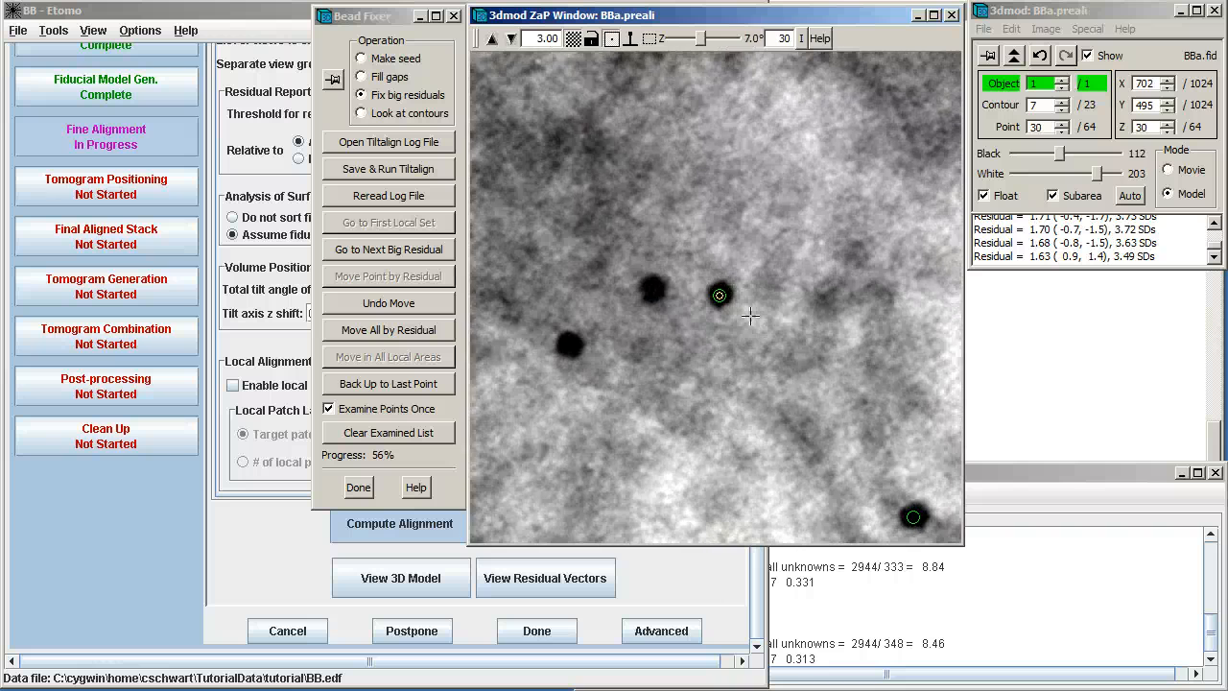
key("Page_Down")
key("Page_Down")
key("Page_Down")
key("Page_Down")
key("Page_Down")
Step: Move contour 14's point on view 45 and contour 20's point on view 34 by their residuals
key("apostrophe")
key("semicolon")
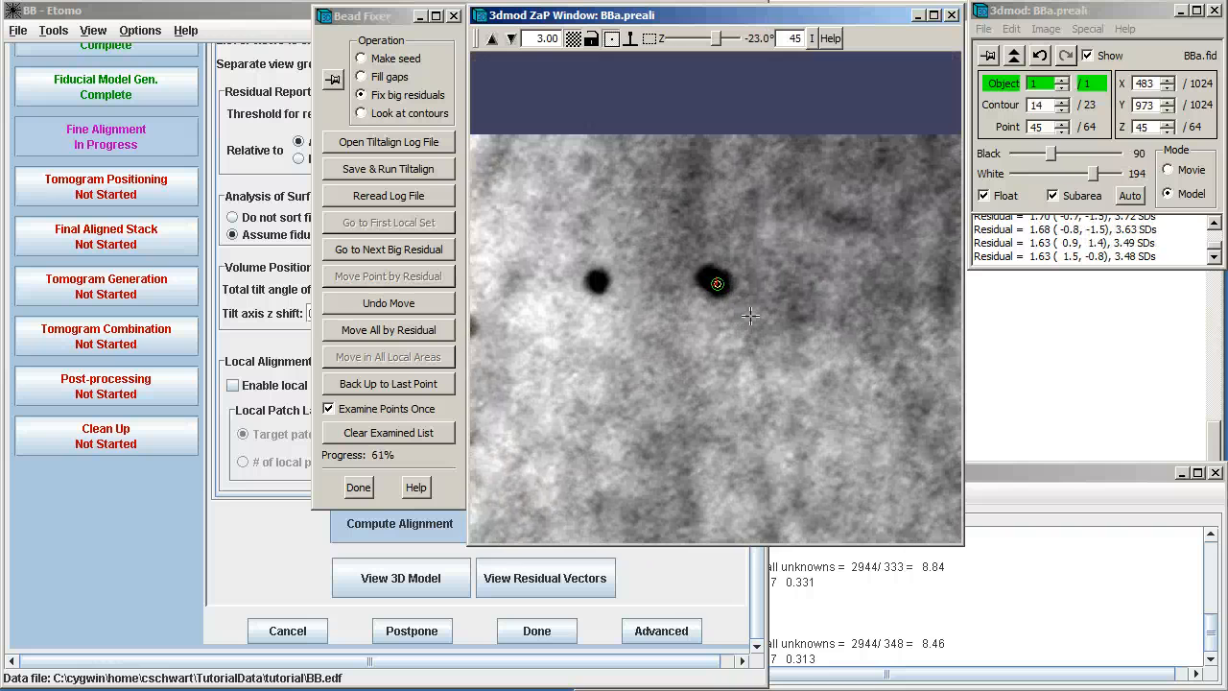
key("apostrophe")
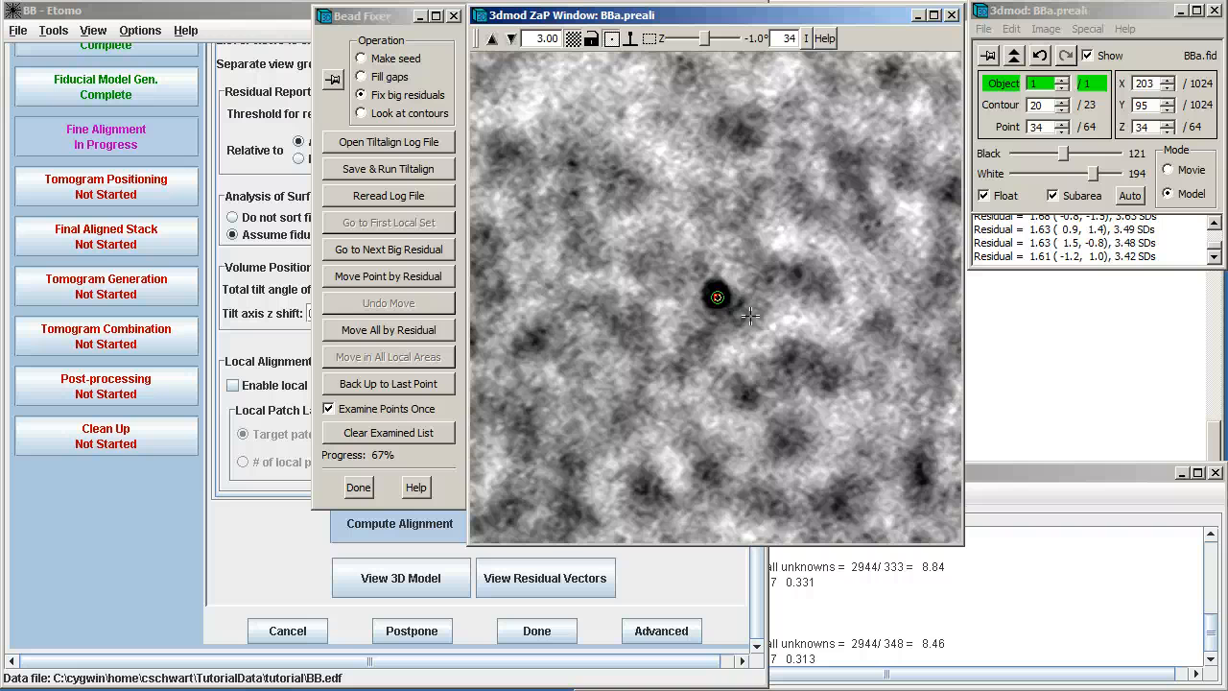
left_click(731, 305)
key("semicolon")
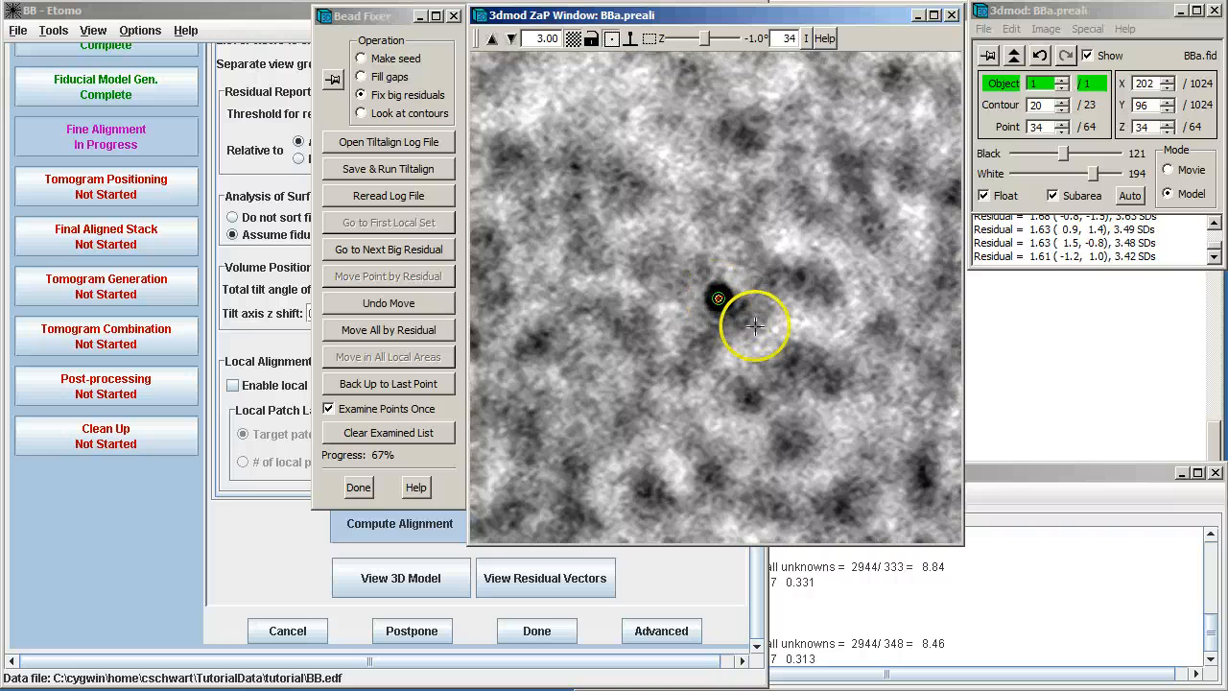
Step: Move contour 10's point on view 63 and contour 9's point on view 62 by their residuals
key("apostrophe")
key("semicolon")
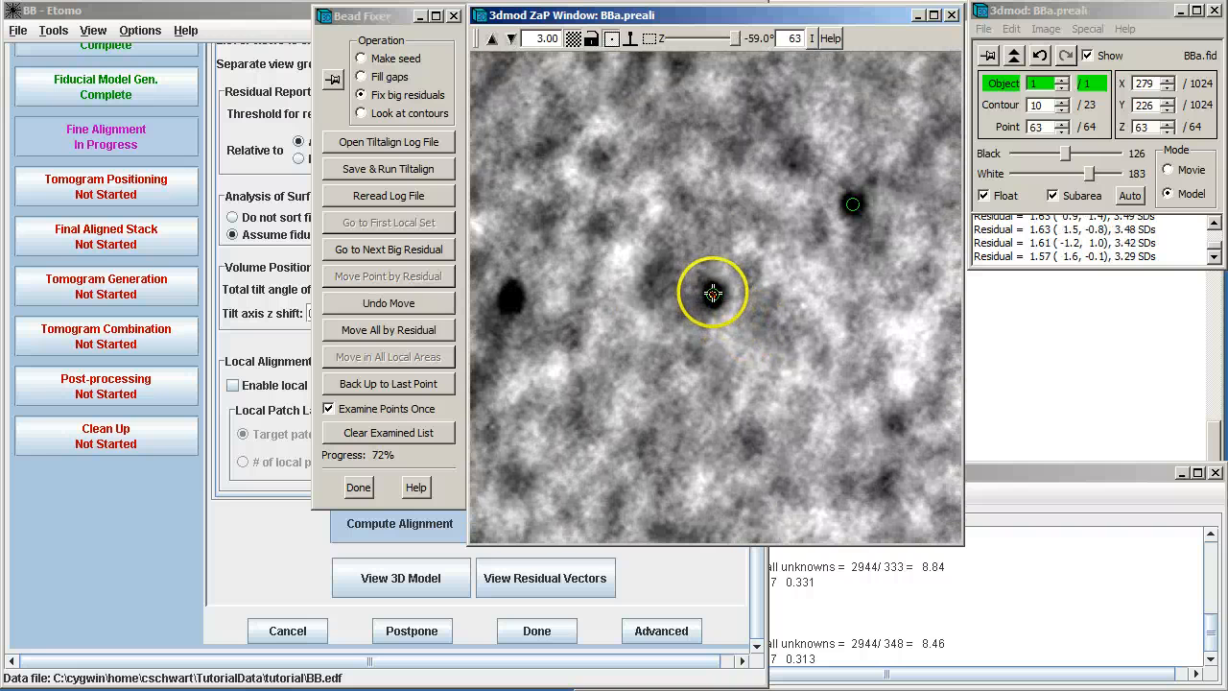
key("apostrophe")
key("semicolon")
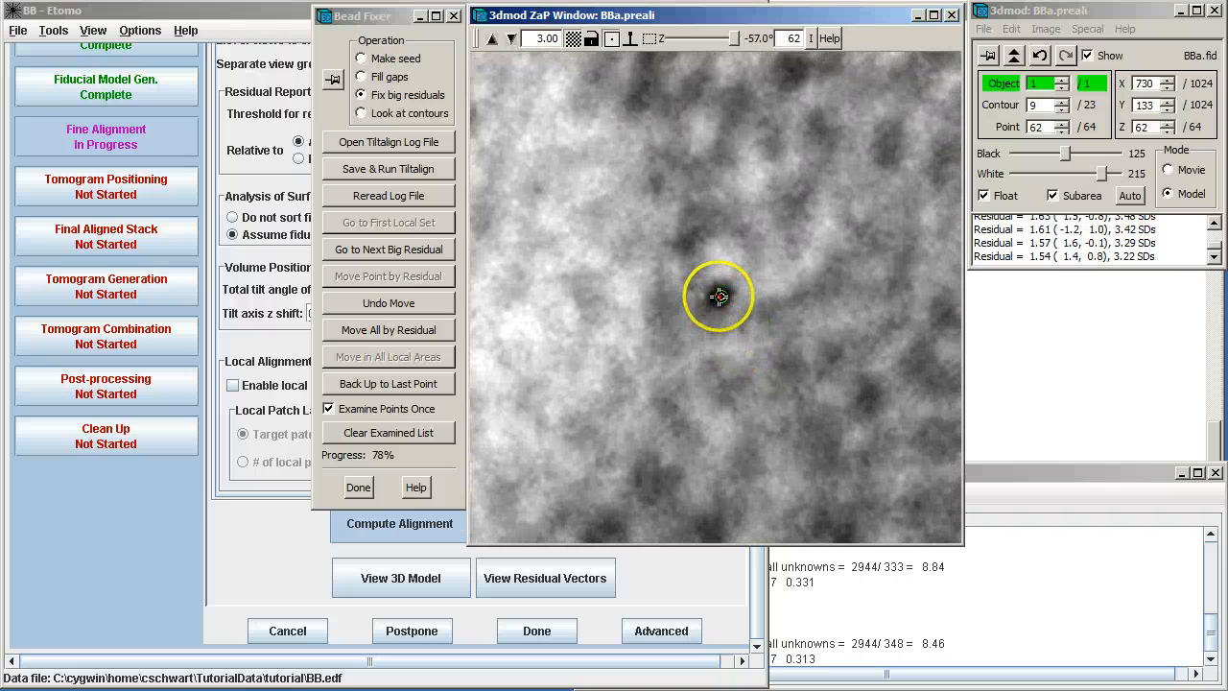
Step: Correct the next two big residuals, contour 4's point on view 23 and contour 5's point on view 57
key("apostrophe")
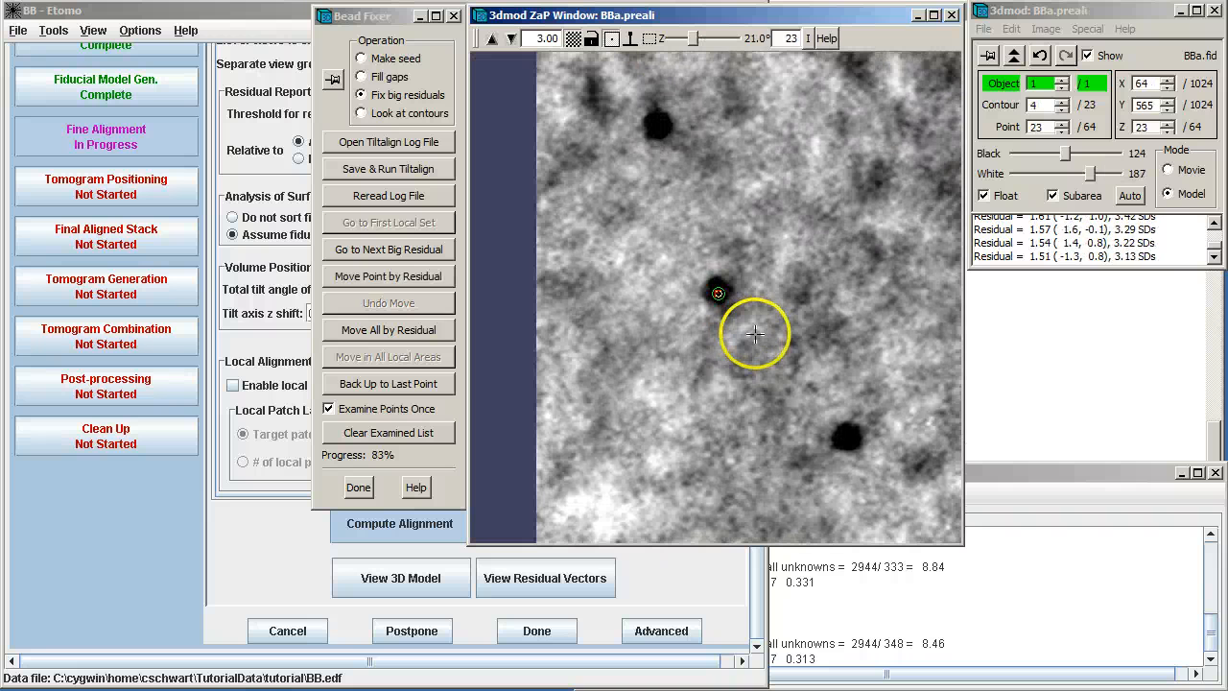
key("semicolon")
key("apostrophe")
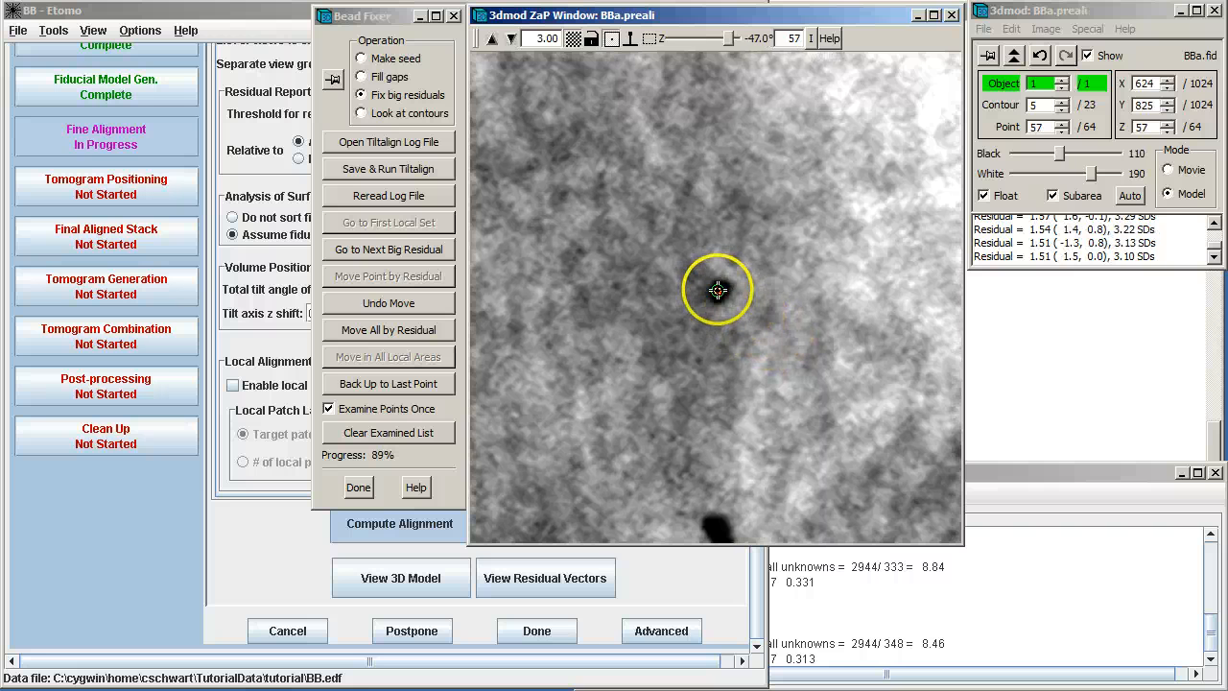
Step: Correct contour 18's point on view 49, go through the last residual on contour 20 at view 4, and save and rerun Tiltalign
key("apostrophe")
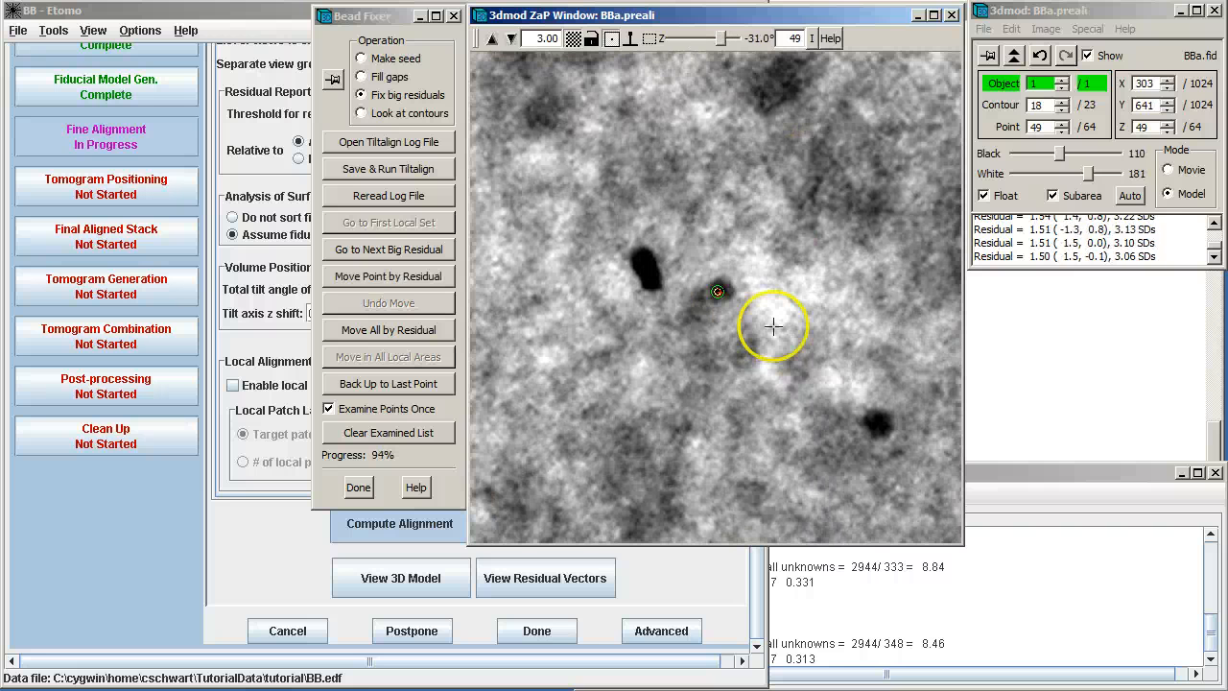
key("semicolon")
key("apostrophe")
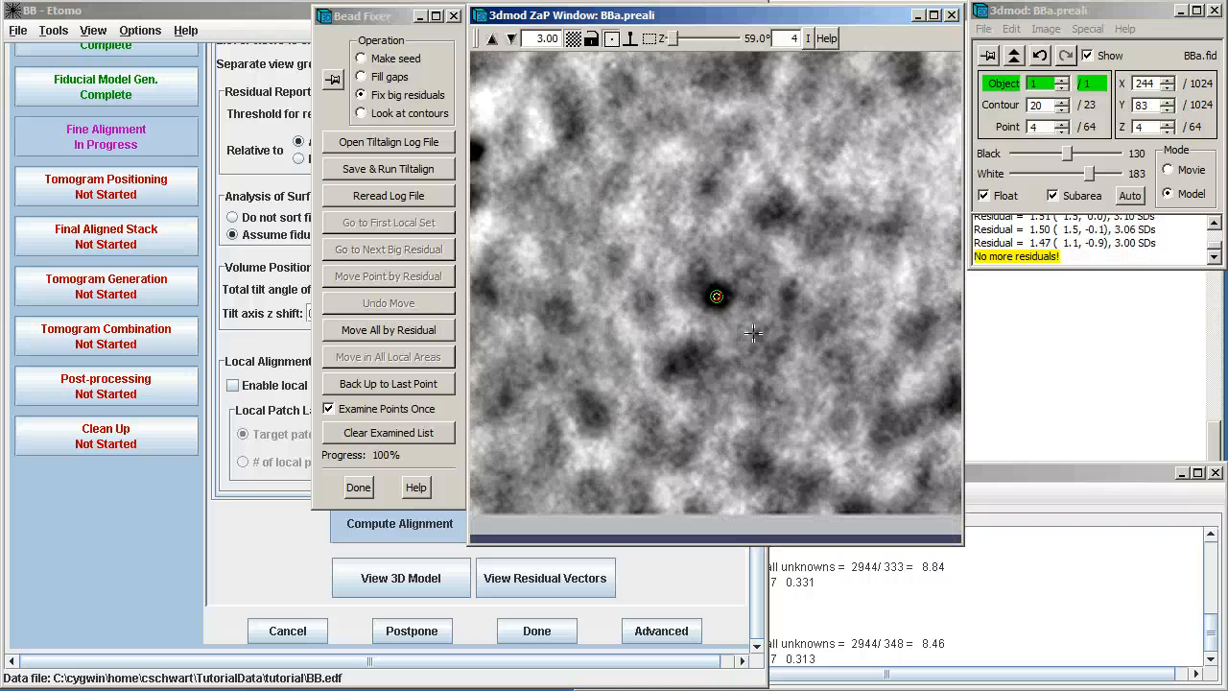
left_click(406, 171)
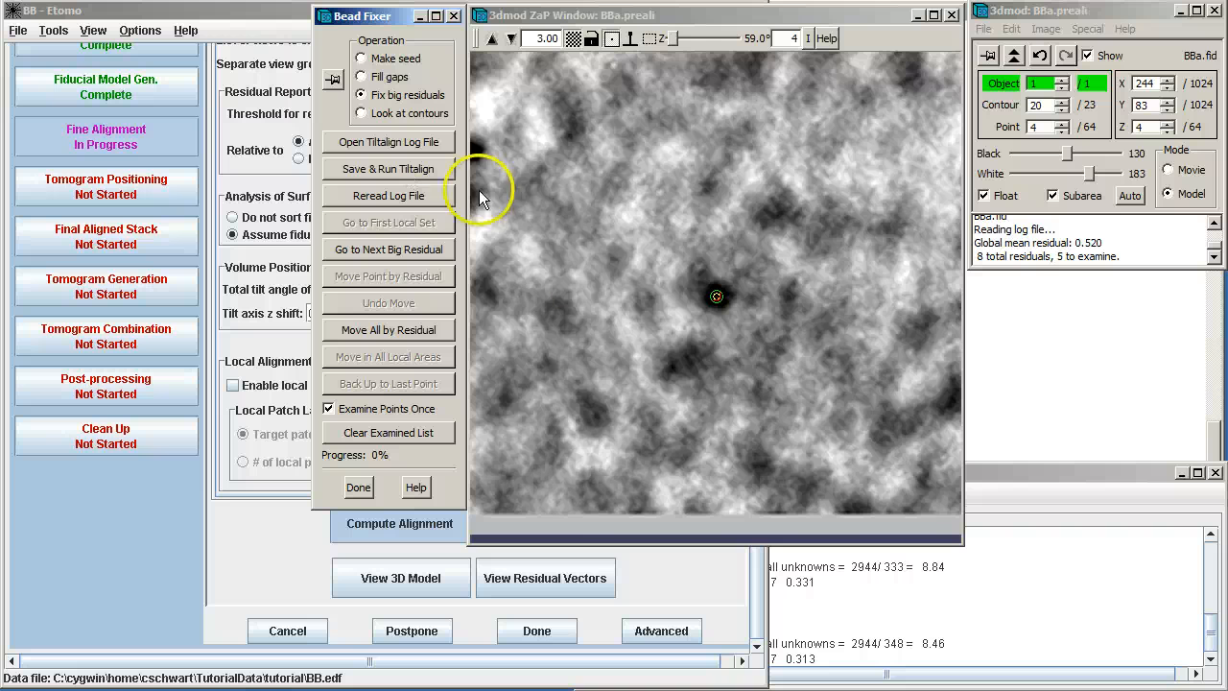
Step: Step through the new big residuals, including contour 13's point on view 1, and move contour 16's point on view 2 by its residual
key("apostrophe")
key("apostrophe")
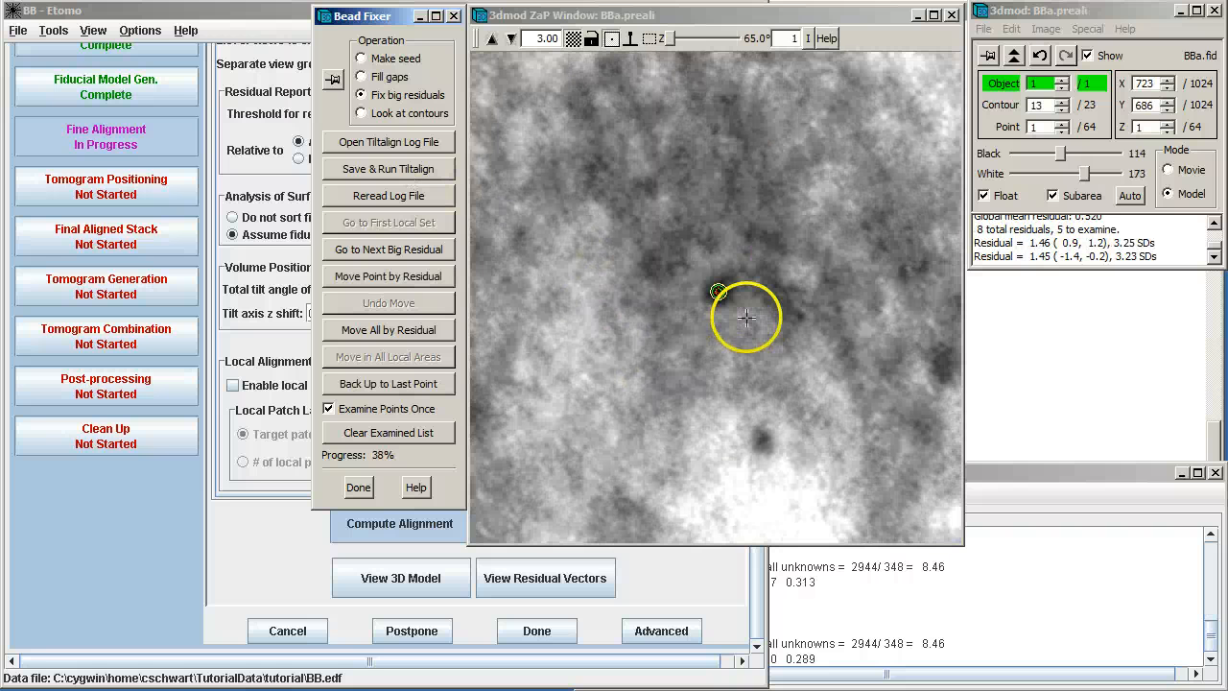
key("apostrophe")
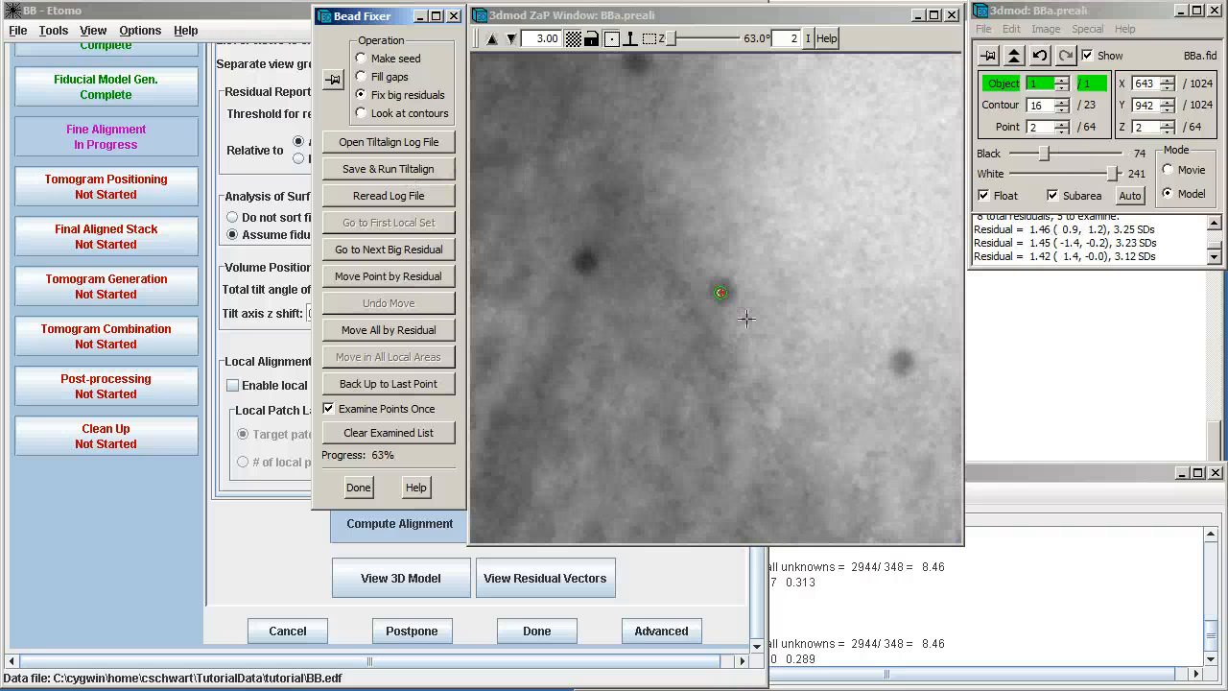
key("semicolon")
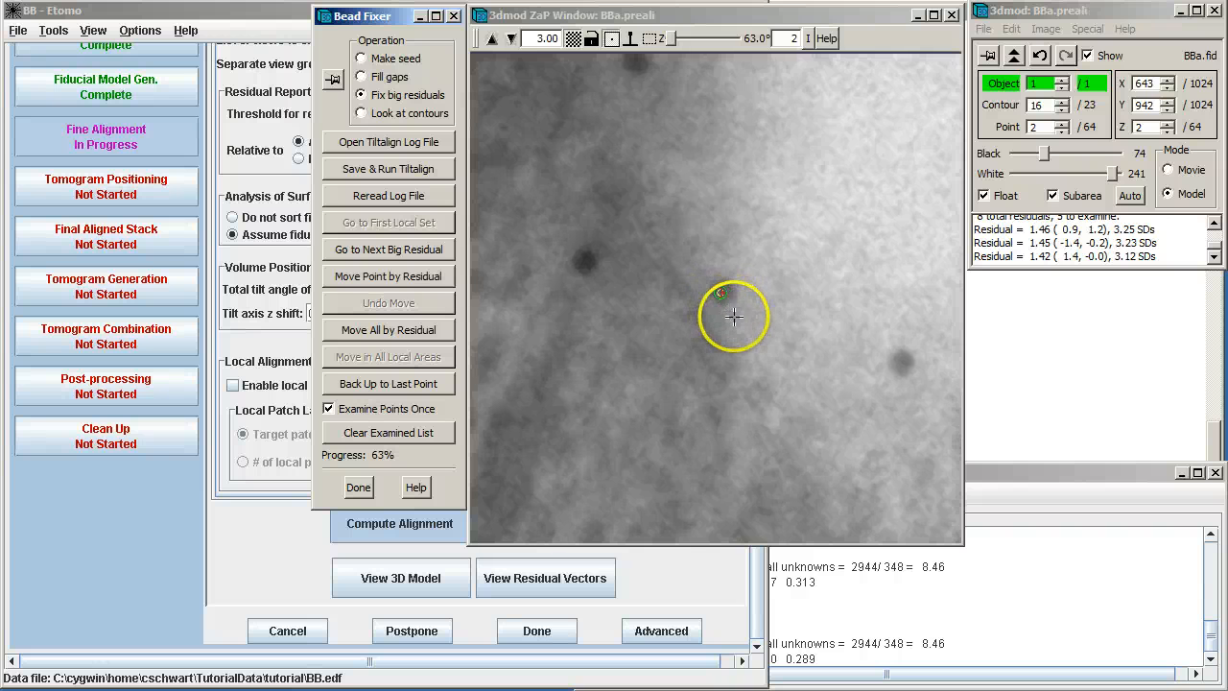
Step: Correct the last two big residuals, ending with contour 7's point on view 40, and save the model and rerun Tiltalign
key("apostrophe")
key("semicolon")
key("apostrophe")
key("semicolon")
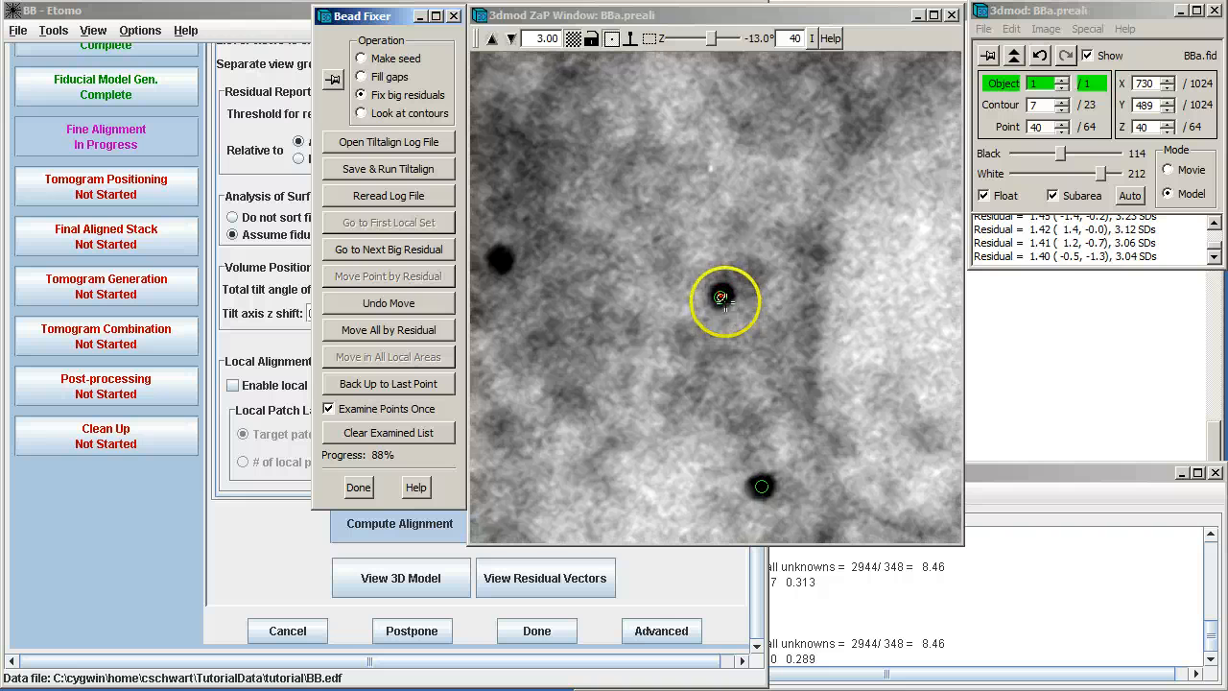
key("semicolon")
key("apostrophe")
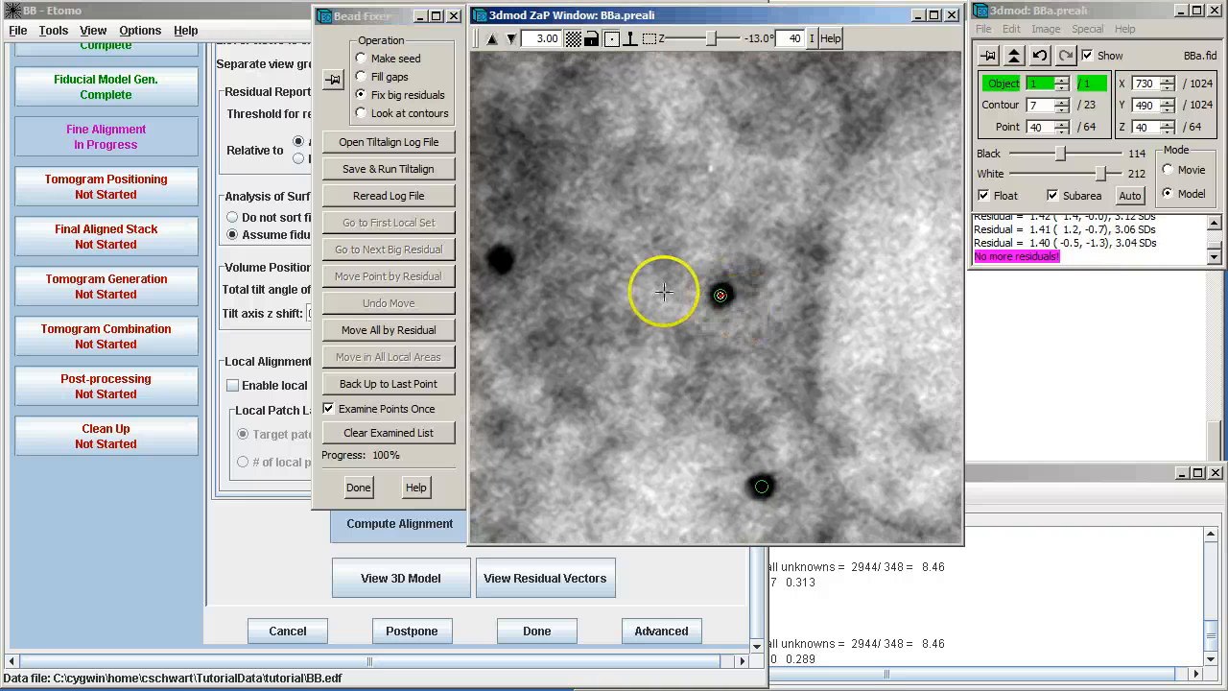
left_click(394, 169)
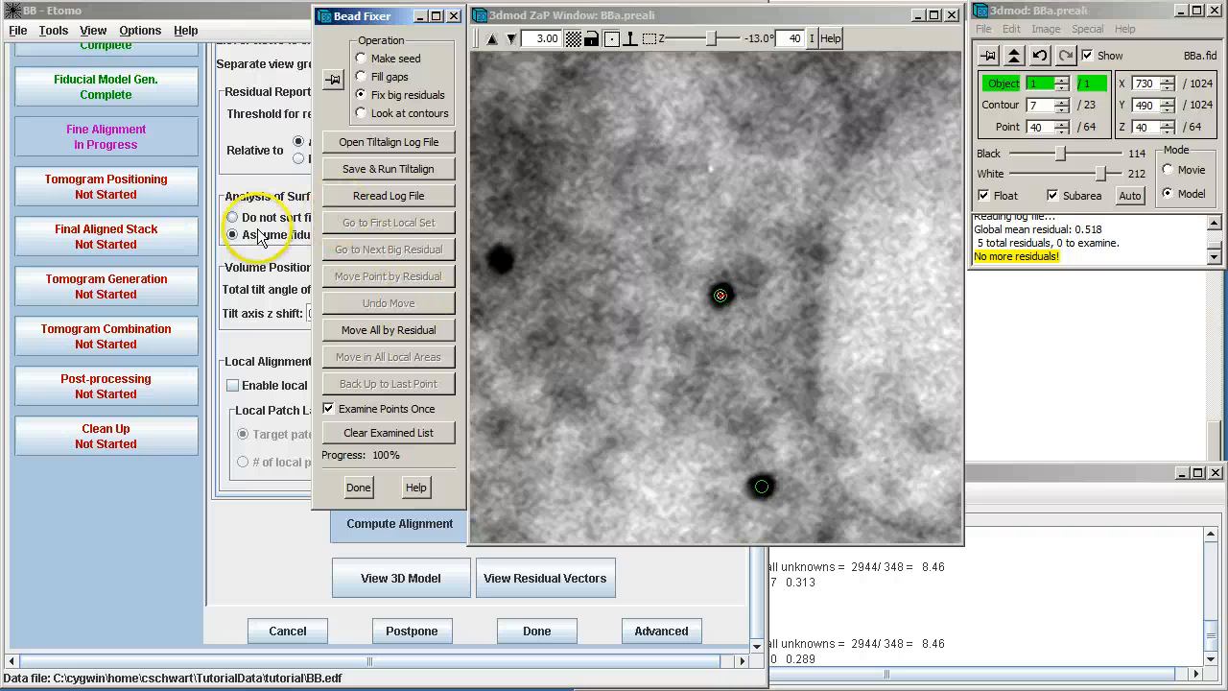
Step: Report residuals relative to neighboring views, recompute the fine alignment and bring up the project log
left_click(251, 156)
left_click(309, 160)
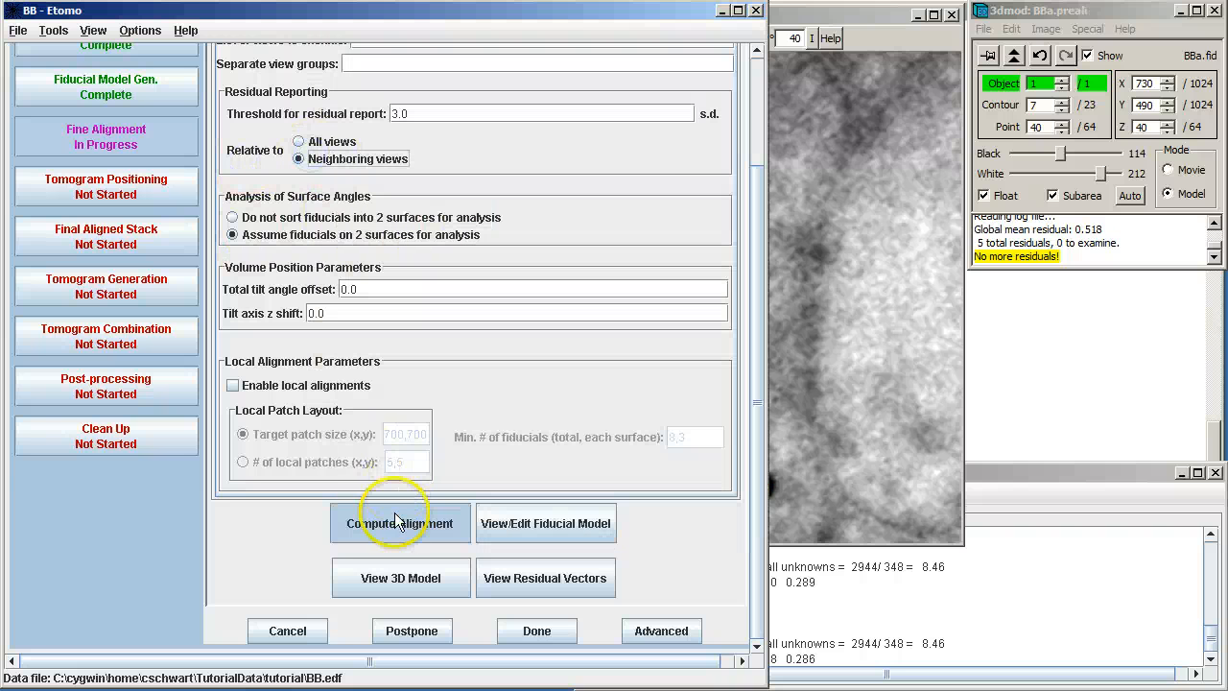
left_click(397, 523)
left_click(1030, 470)
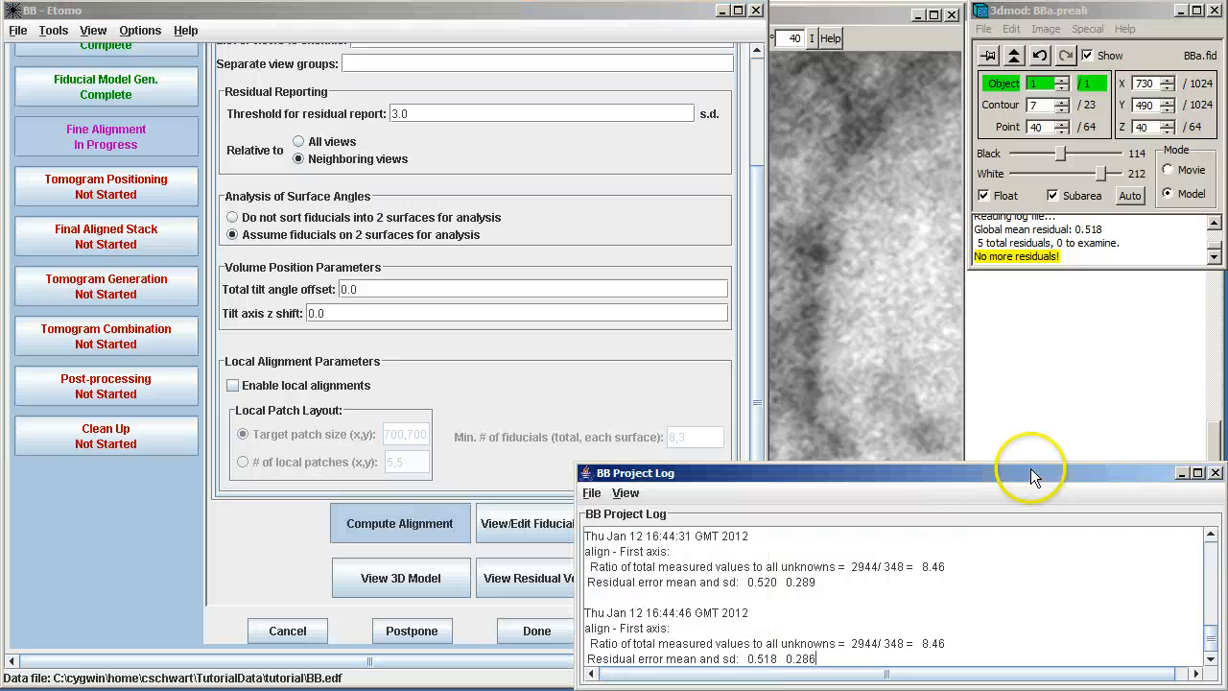
Step: Return to the bead fixer and correct the first two big residuals, contour 20's point on view 8 and contour 9's point on view 55
left_click(1013, 55)
left_click(639, 312)
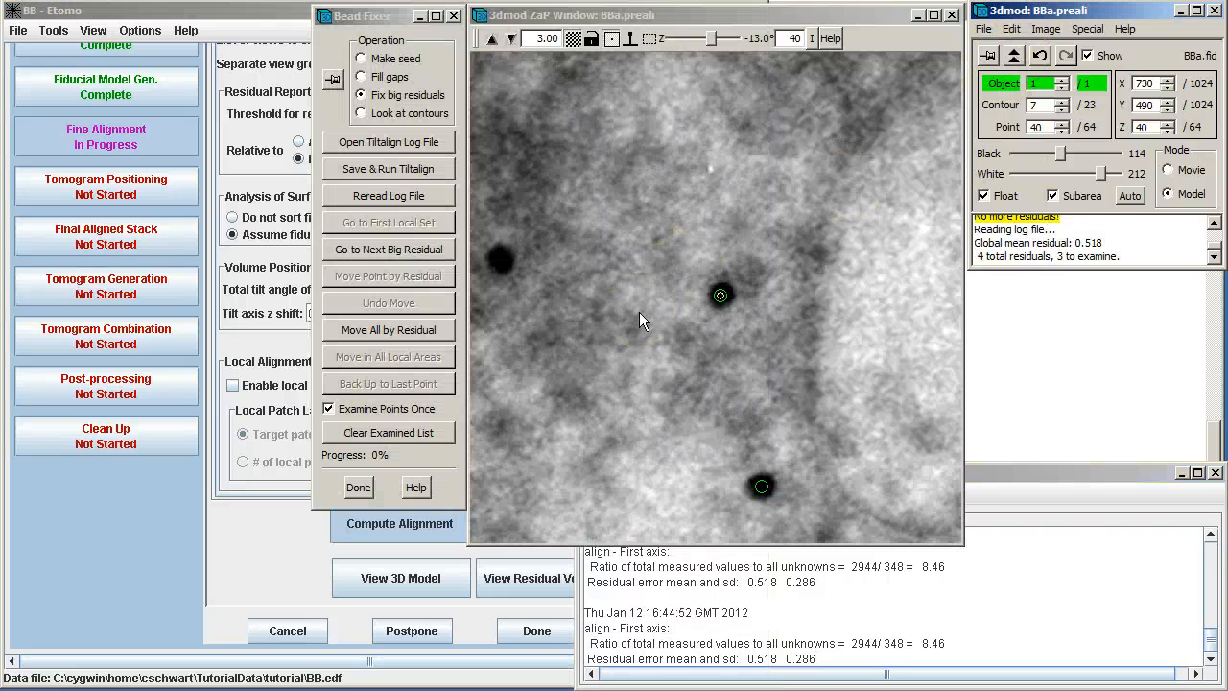
left_click(427, 252)
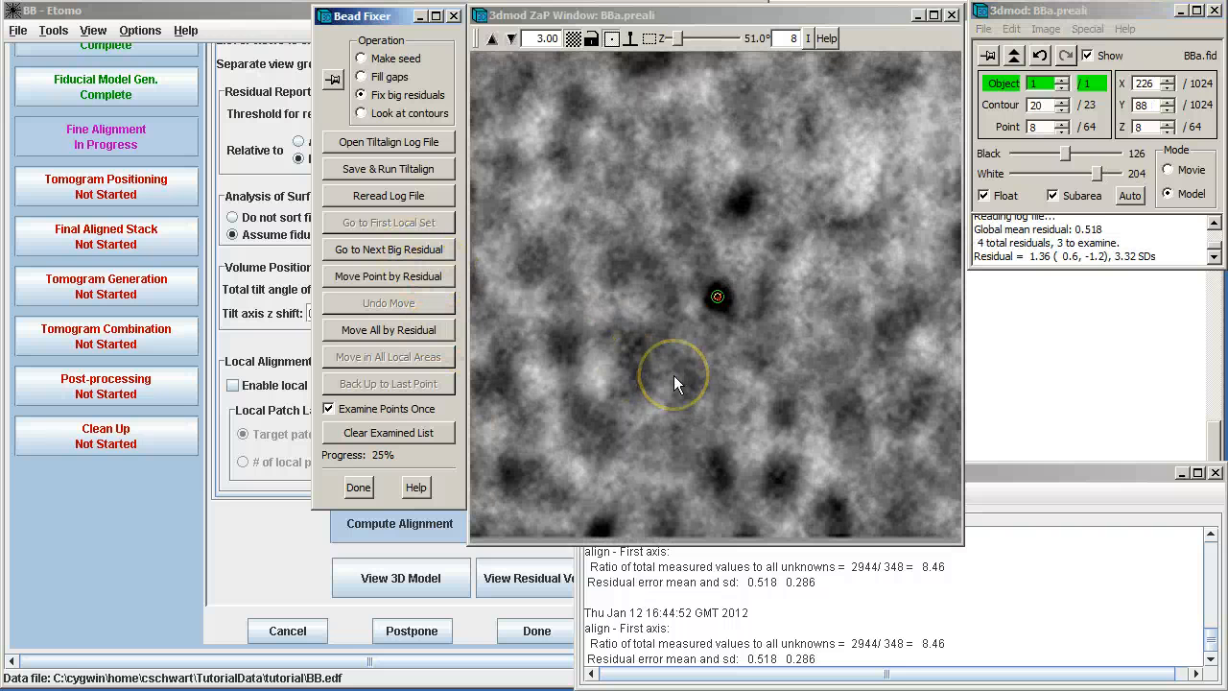
middle_click(715, 294)
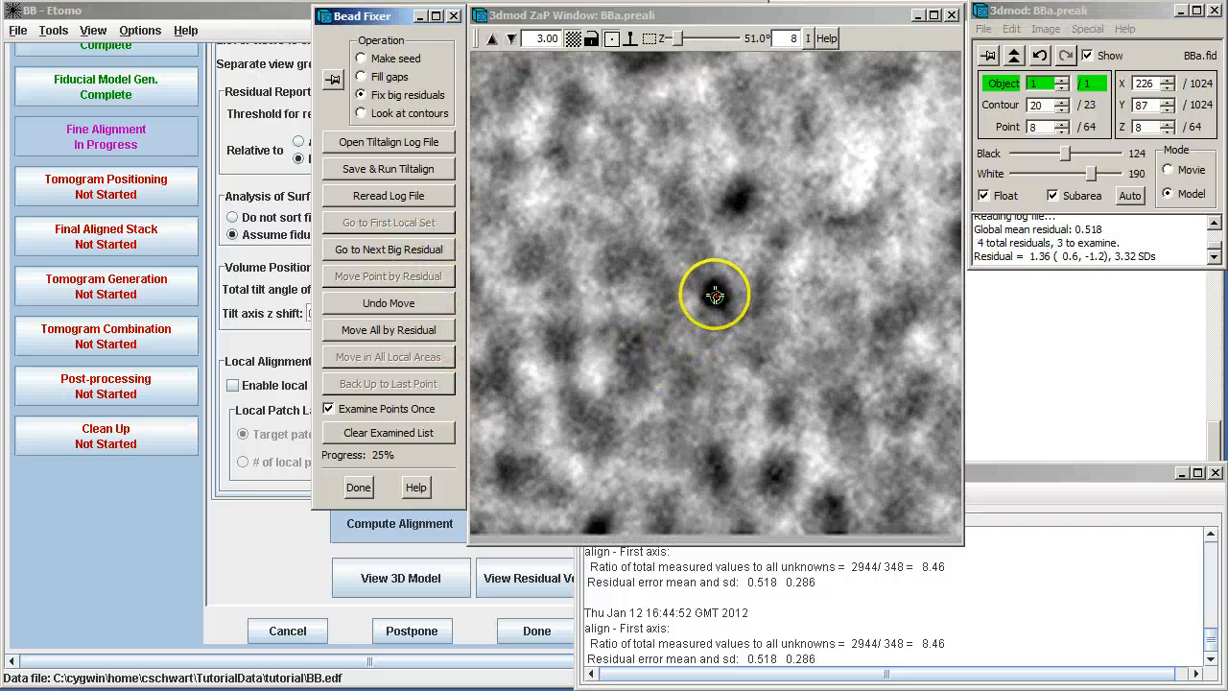
key("apostrophe")
key("semicolon")
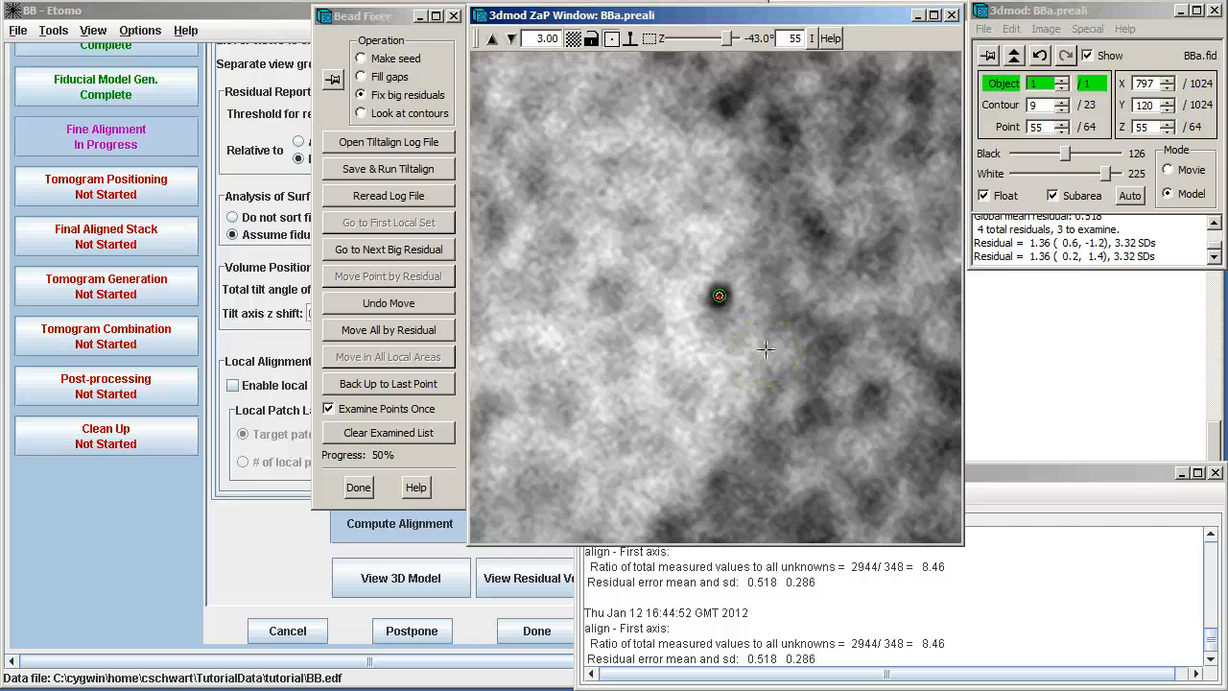
Step: Correct the last big residual, contour 19's point on view 55, and save the model and rerun Tiltalign
key("apostrophe")
key("semicolon")
middle_click(715, 289)
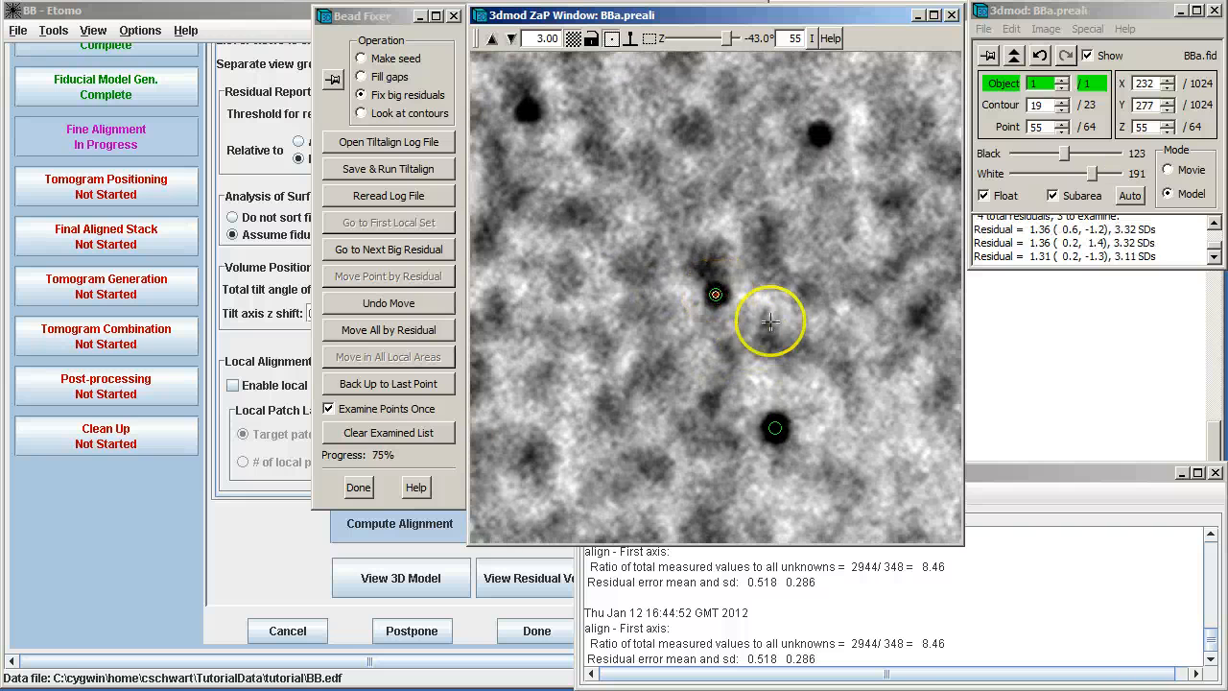
key("apostrophe")
left_click(362, 170)
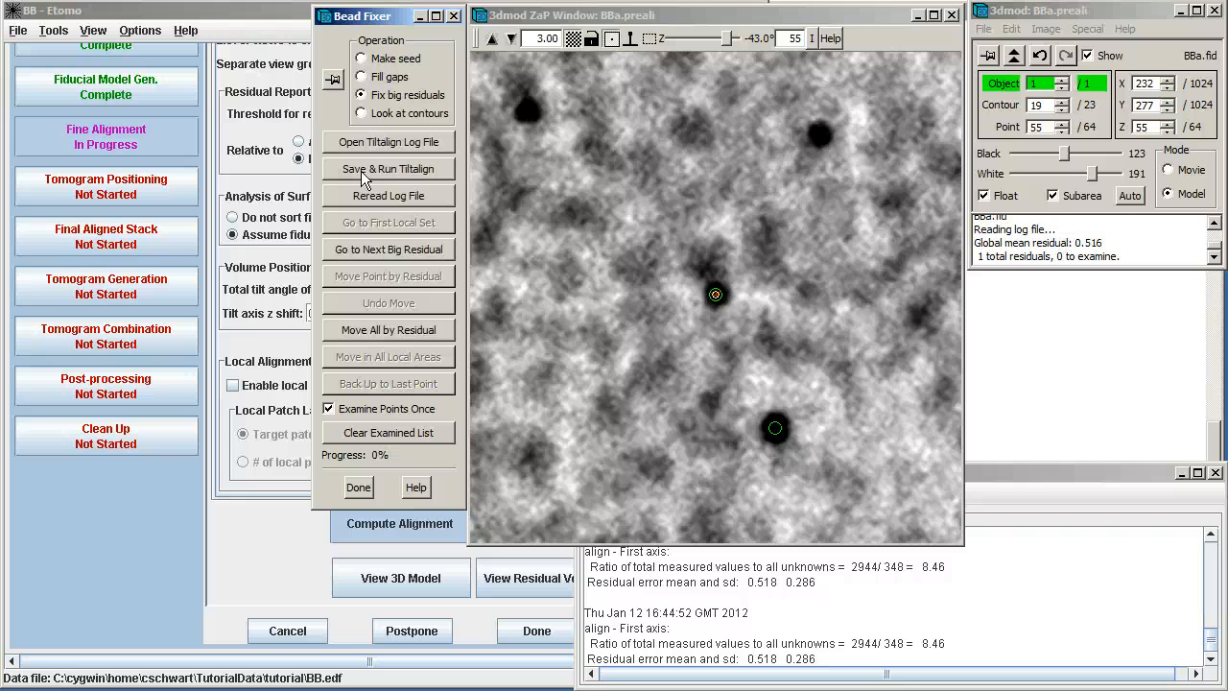
Step: Check for remaining big residuals, then finish the fine alignment step and close the coarsely aligned stack
left_click(396, 247)
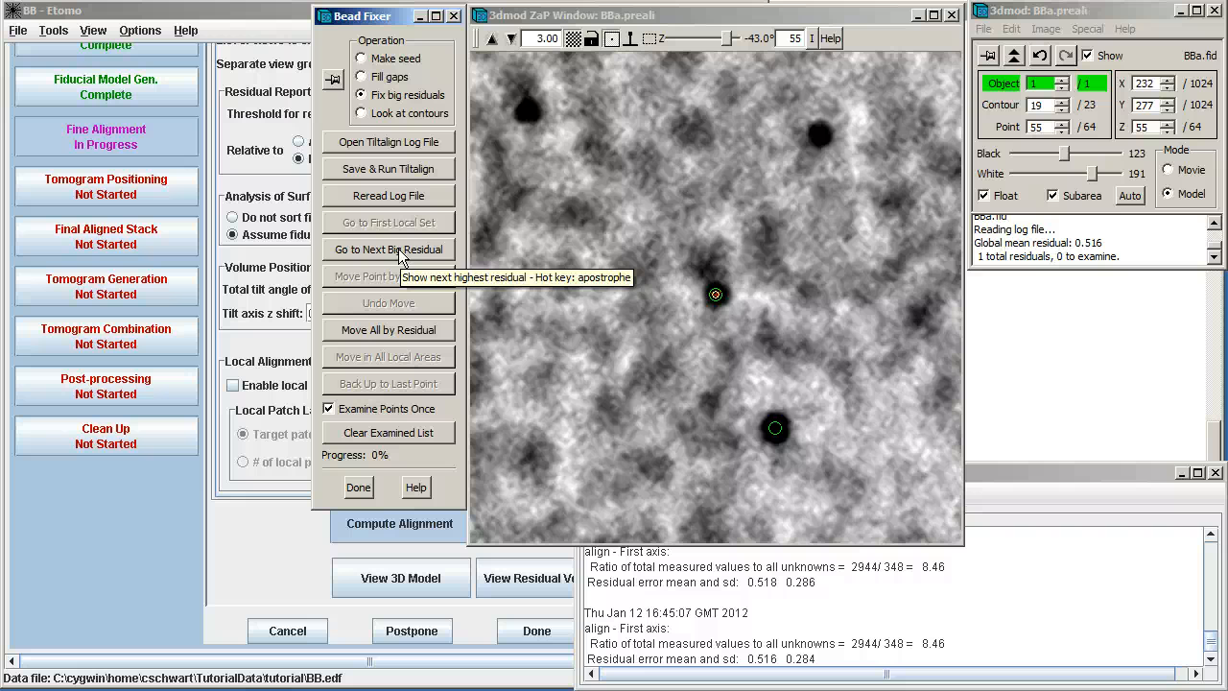
left_click(714, 331)
key("apostrophe")
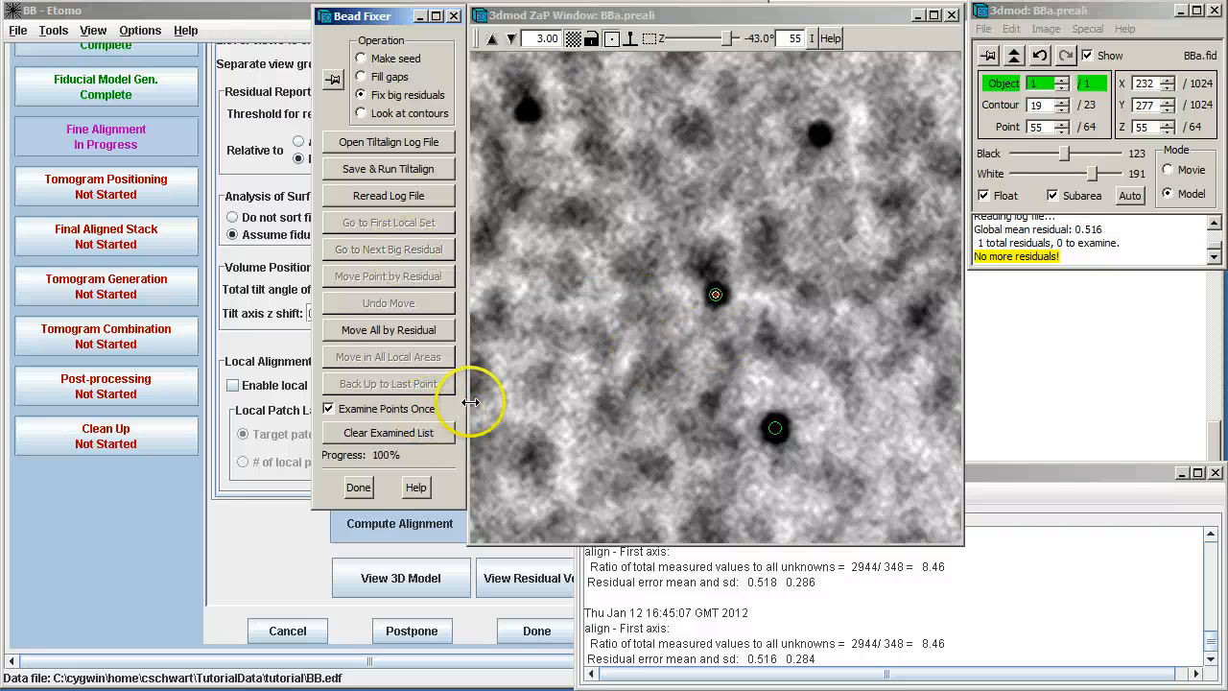
left_click(524, 634)
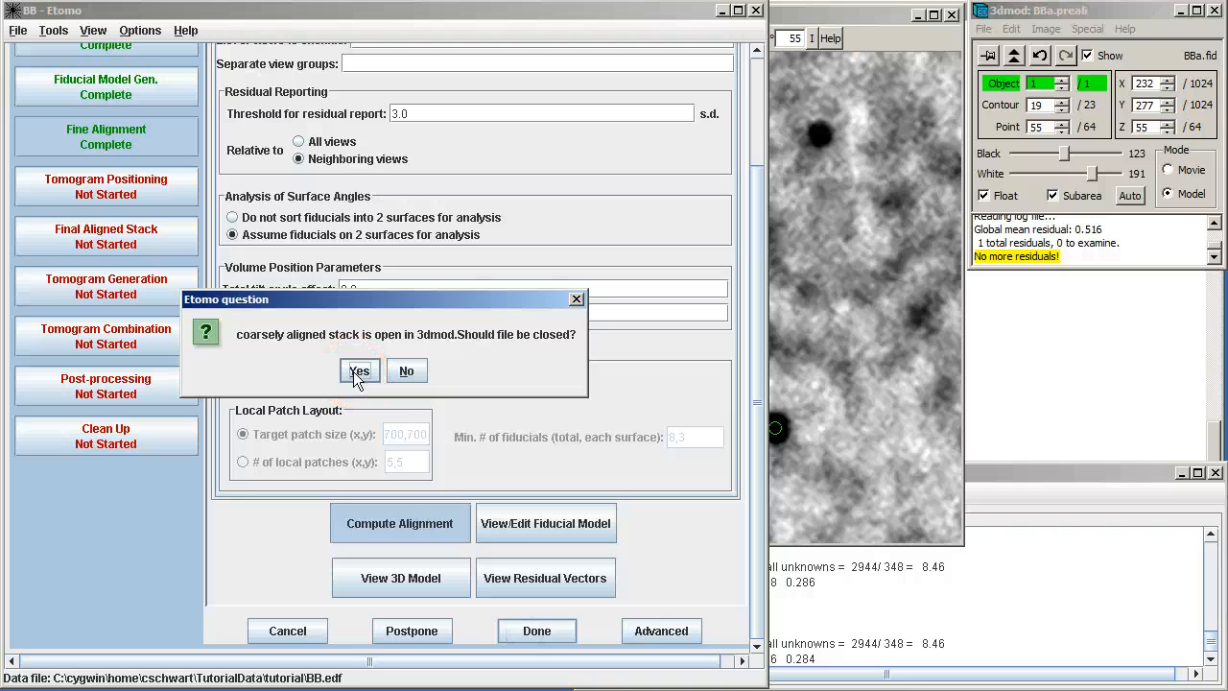
left_click(357, 372)
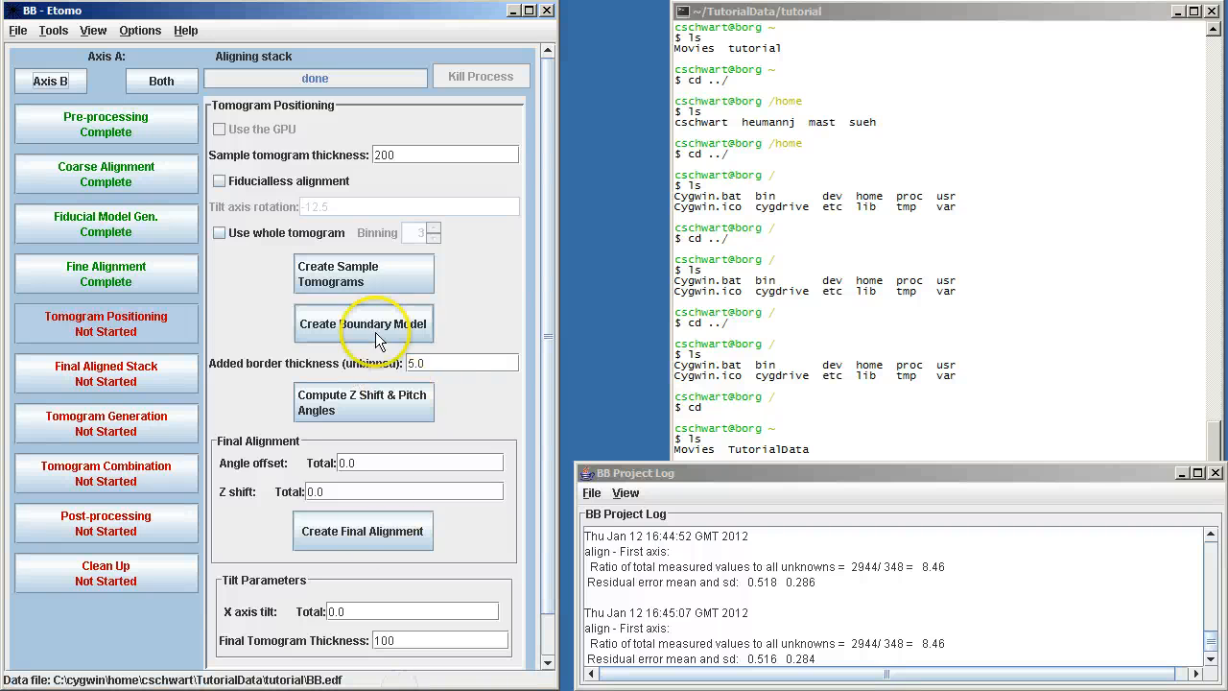
Step: Create sample tomograms at thickness 200, look through topa.rec, mida.rec and bota.rec, and close them
left_click(365, 278)
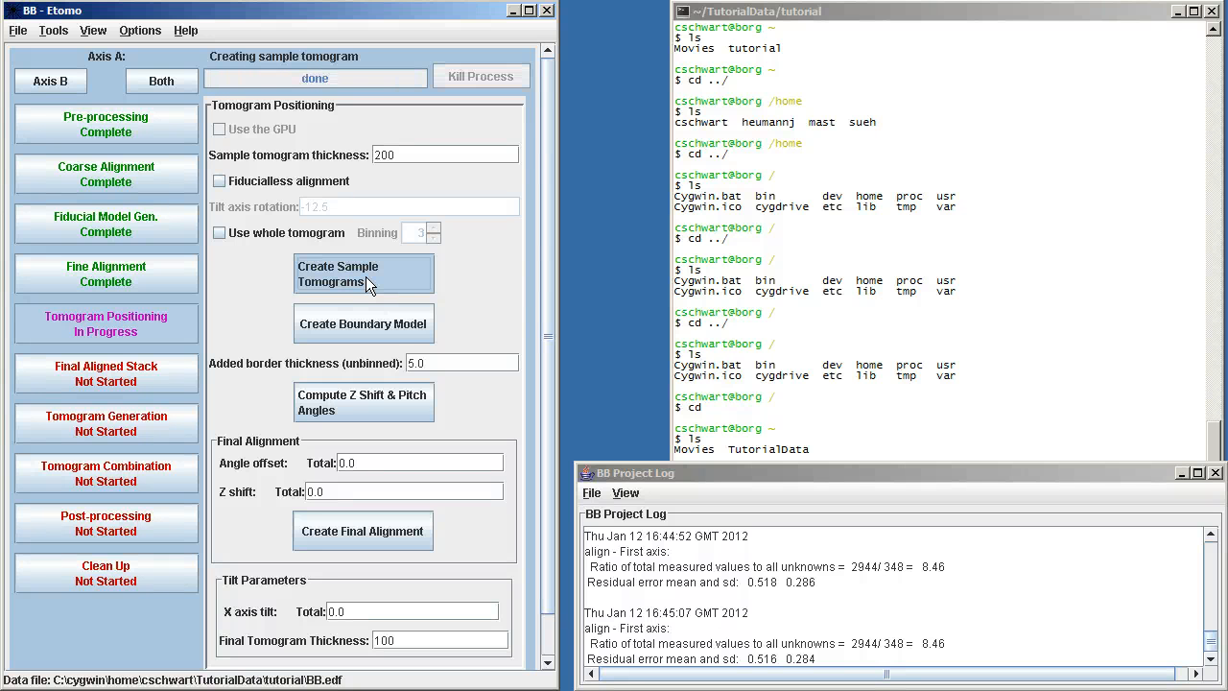
left_click(377, 332)
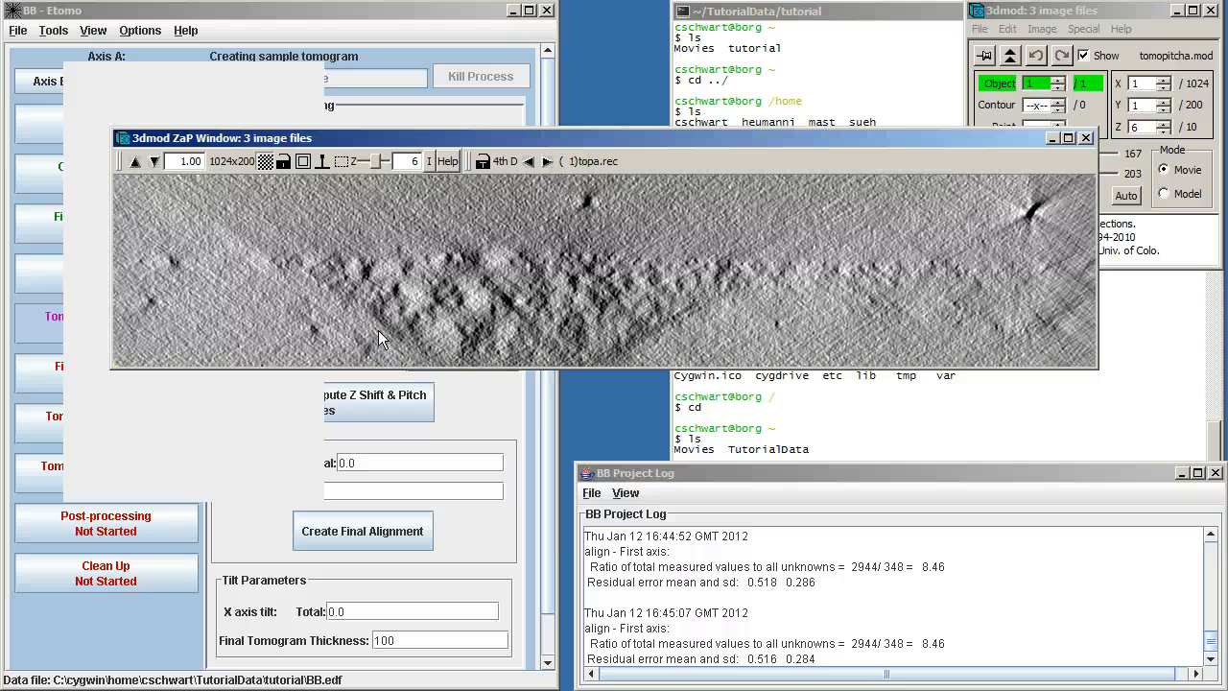
left_click(545, 162)
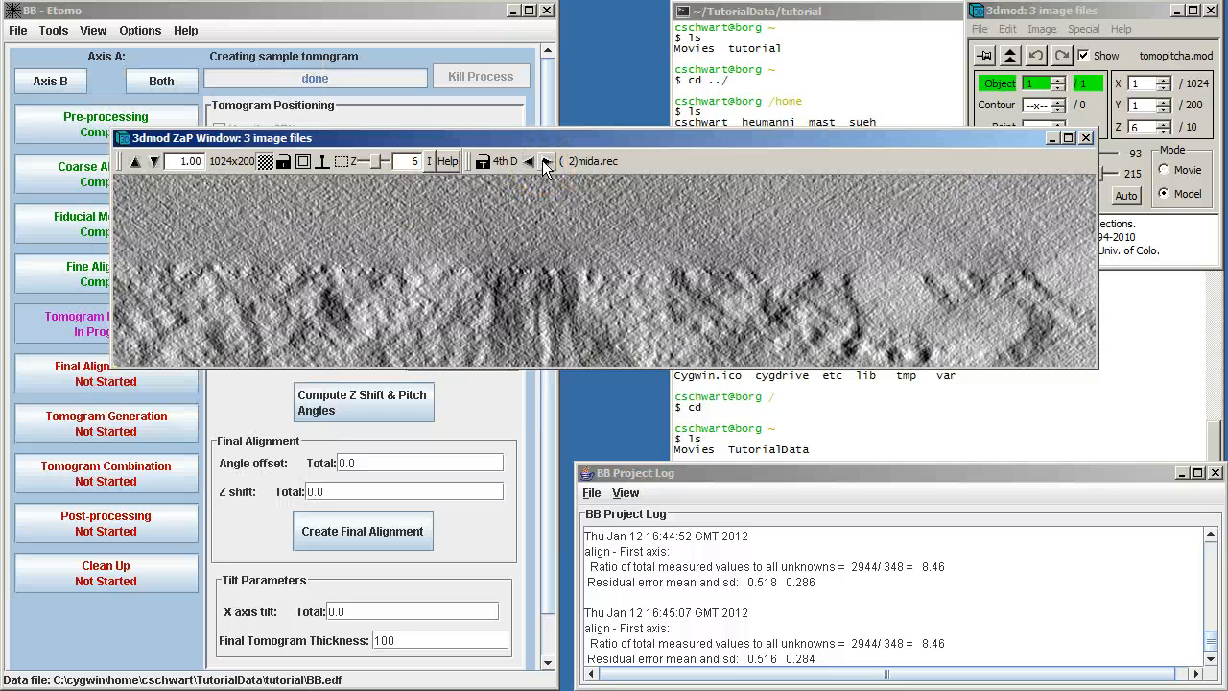
left_click(544, 161)
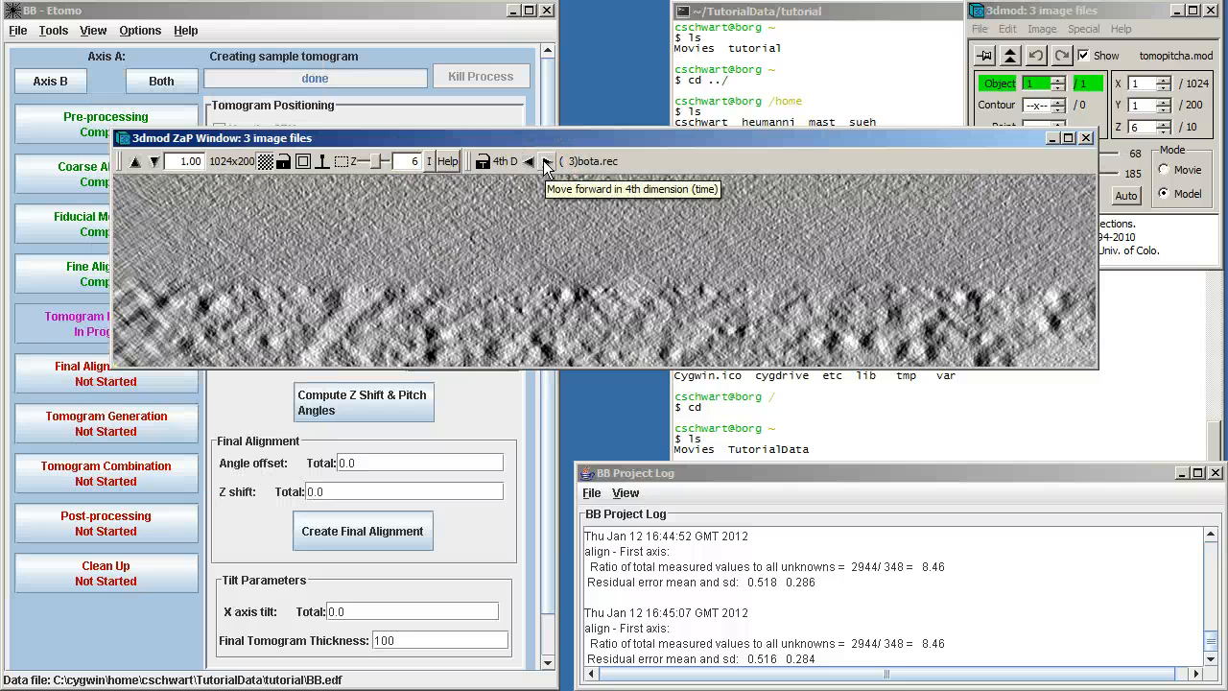
left_click(1210, 11)
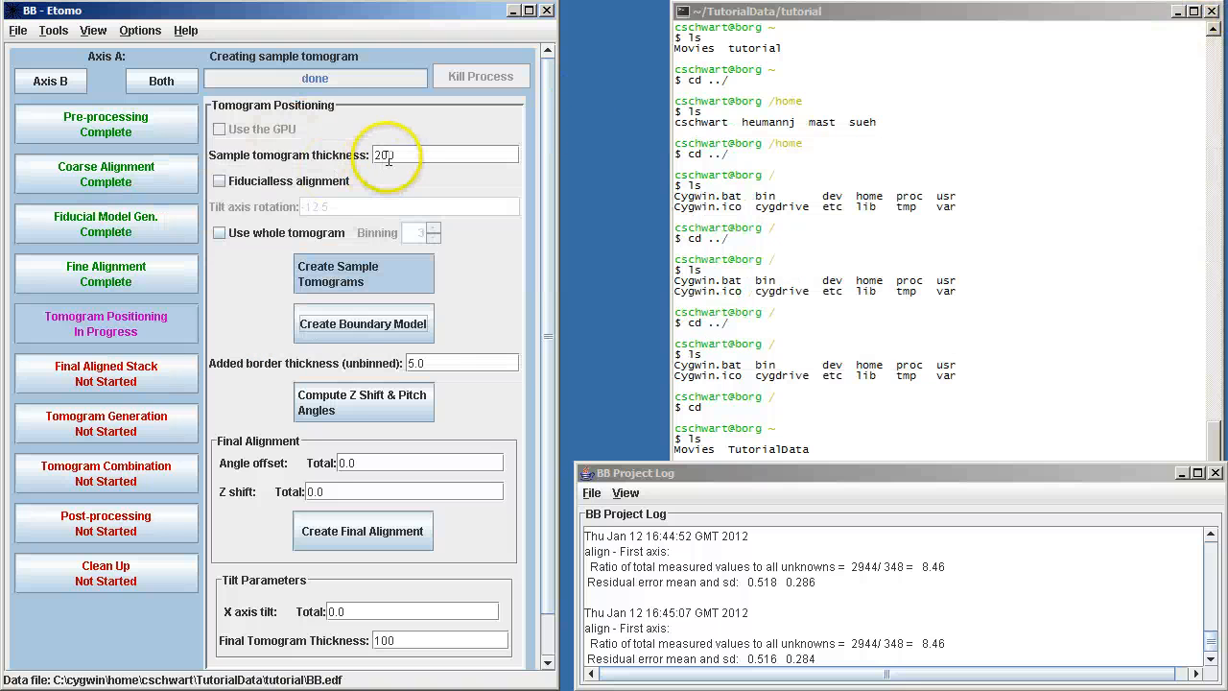
Step: Recreate the sample tomograms with a thickness of 400 and open them for boundary modeling
left_click_drag(396, 155, 334, 150)
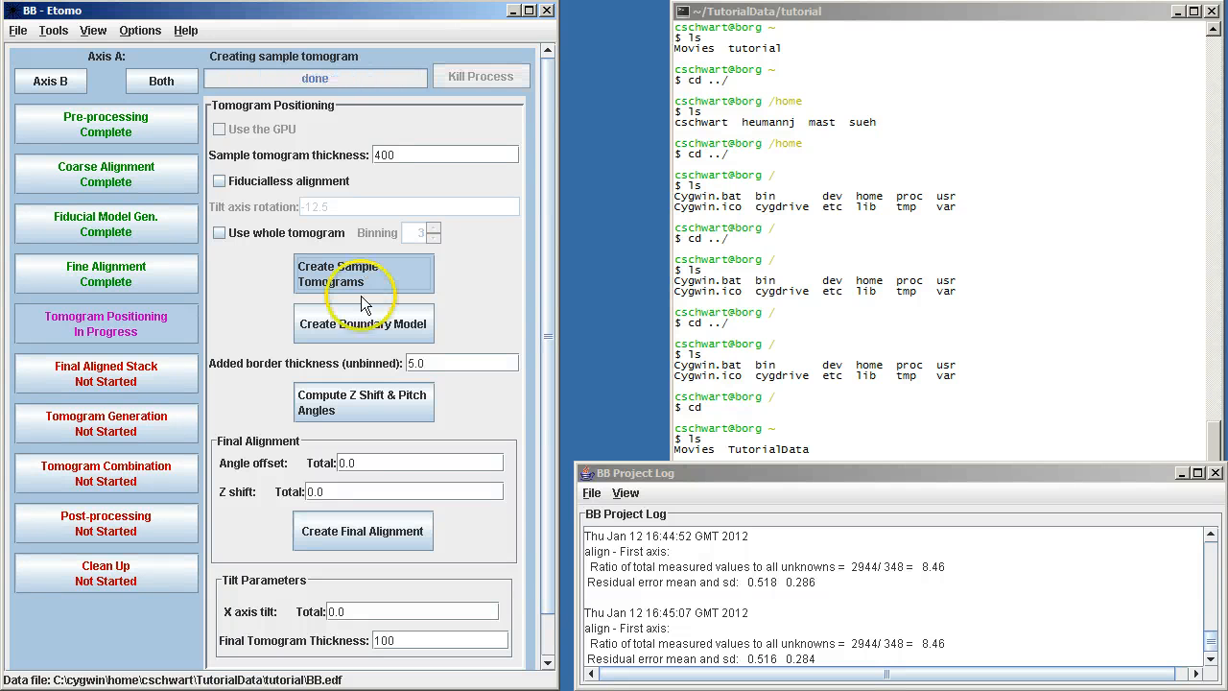
left_click(362, 320)
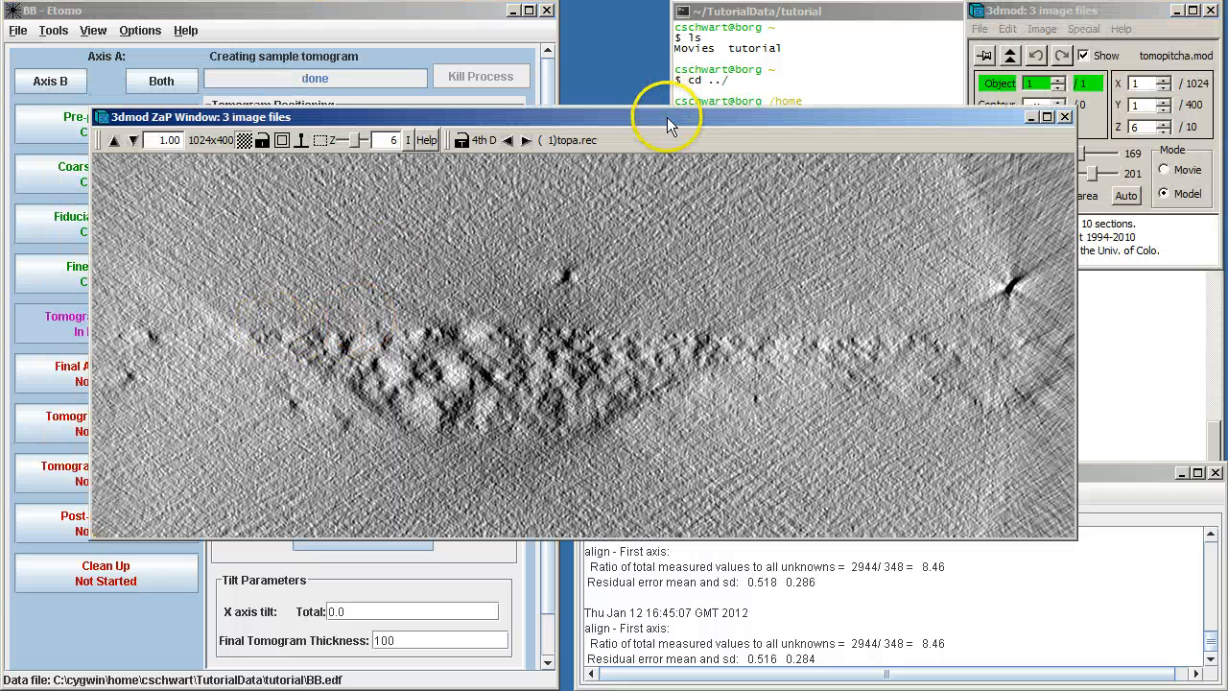
left_click_drag(667, 117, 601, 243)
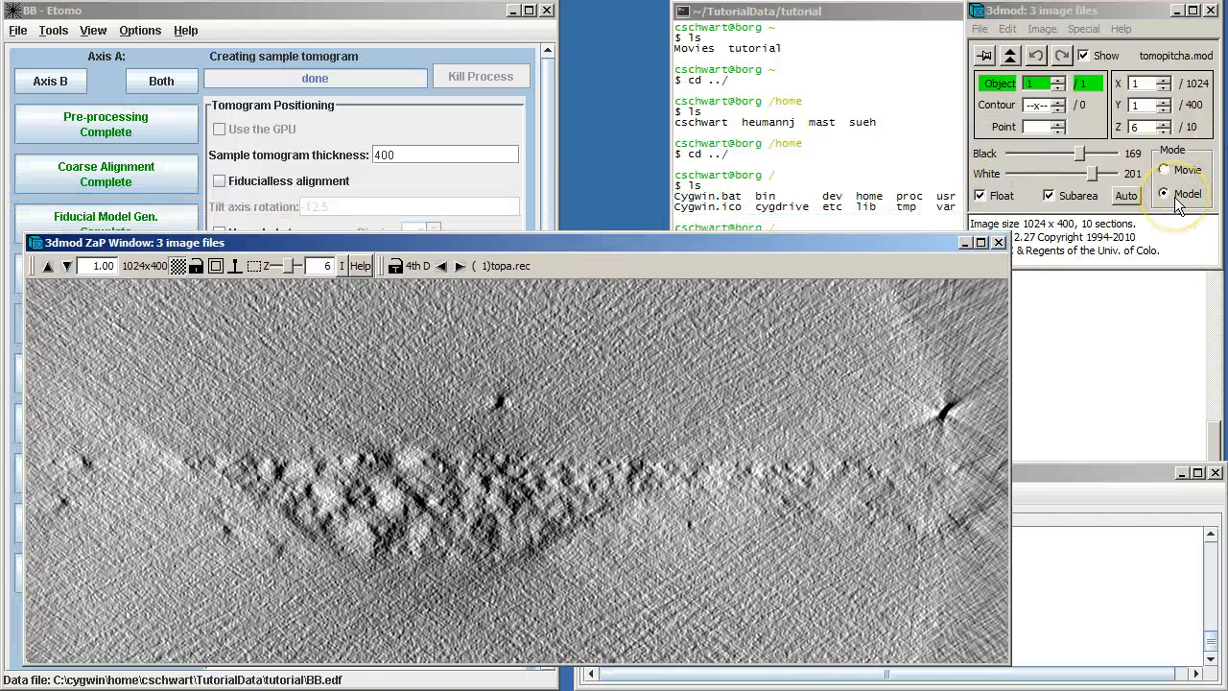
Step: Mark the specimen's upper and lower boundaries on the topa.rec sample with one two-point contour each
middle_click(189, 450)
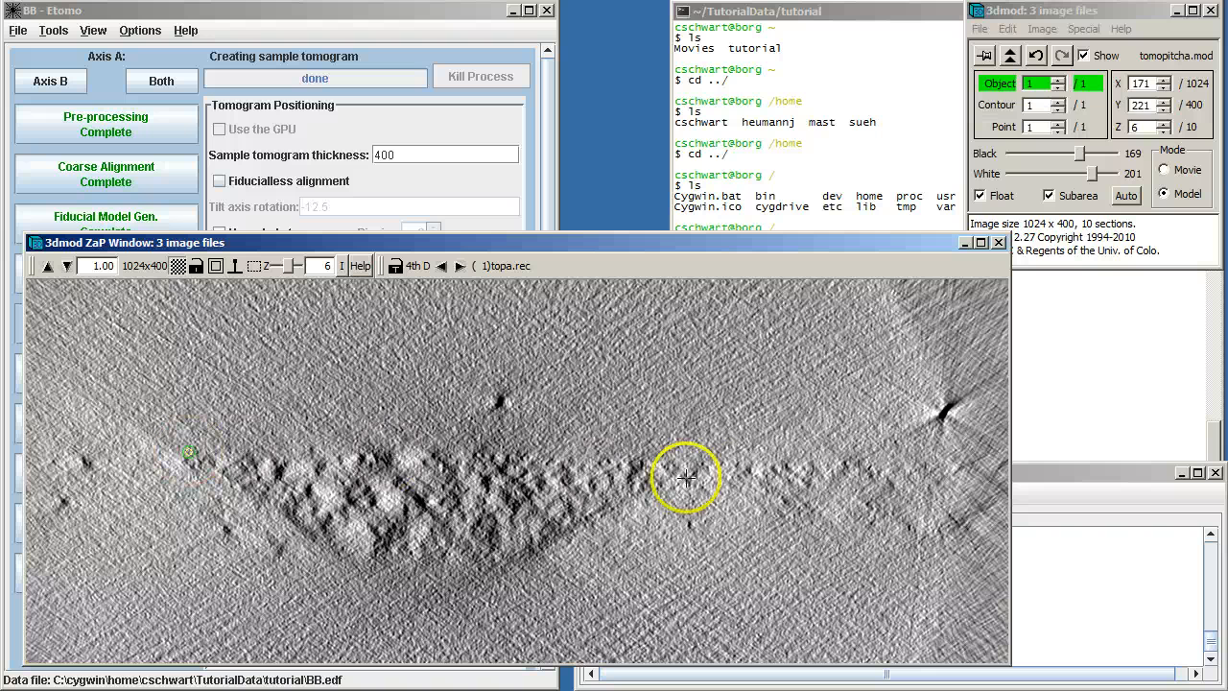
middle_click(839, 458)
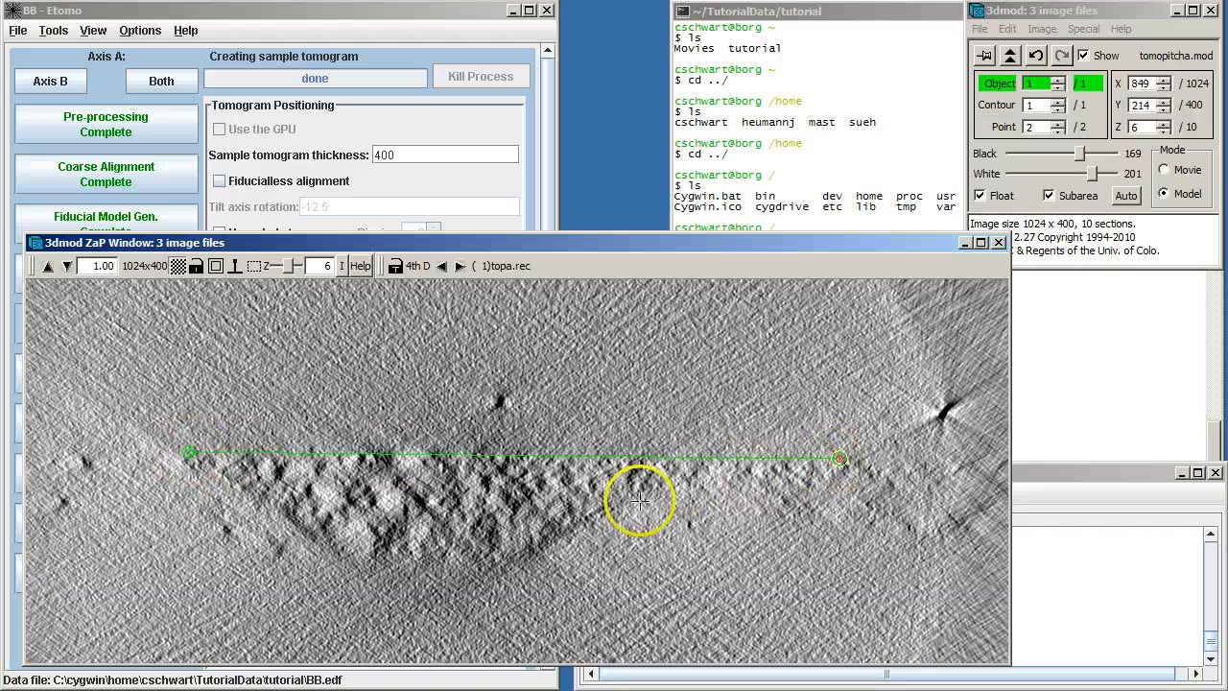
middle_click(334, 560)
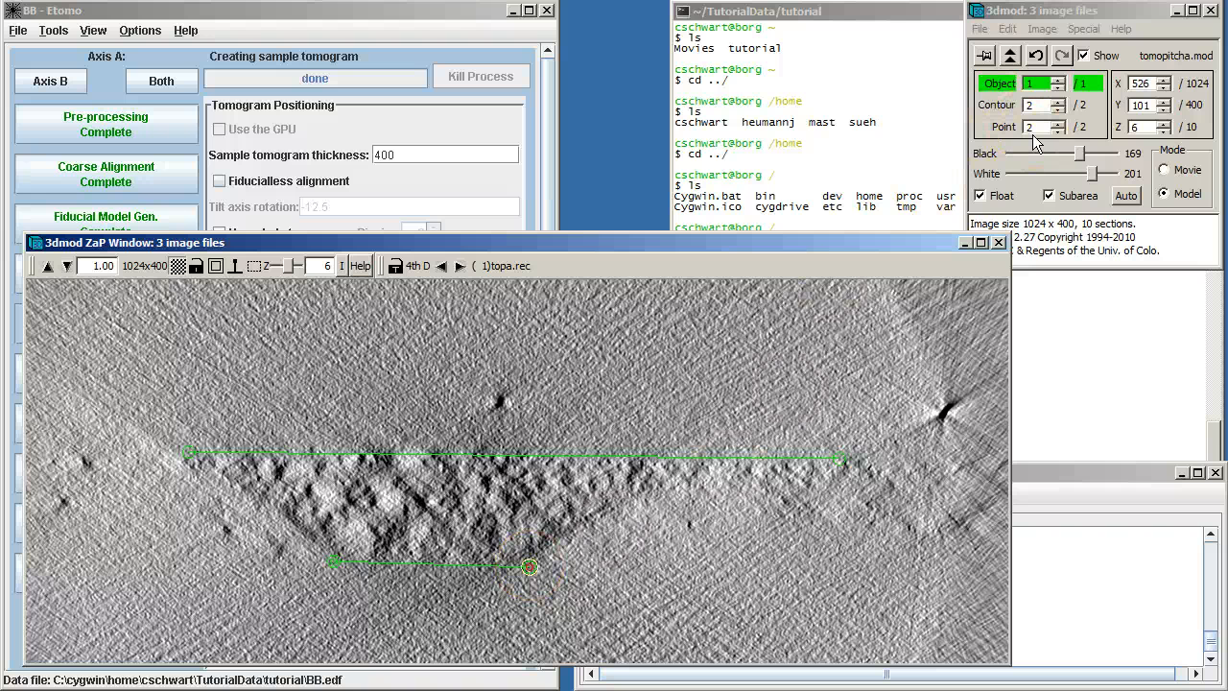
Step: Mark the specimen's upper and lower boundaries on the mida.rec sample with one two-point contour each
left_click(460, 266)
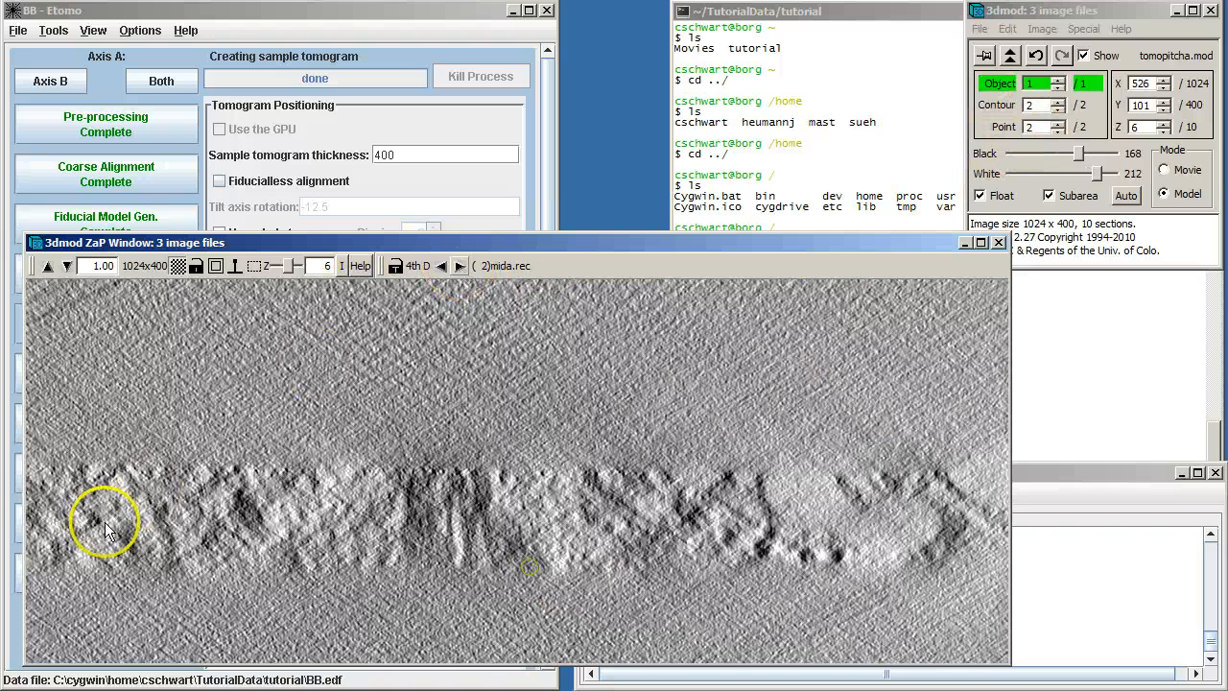
middle_click(32, 462)
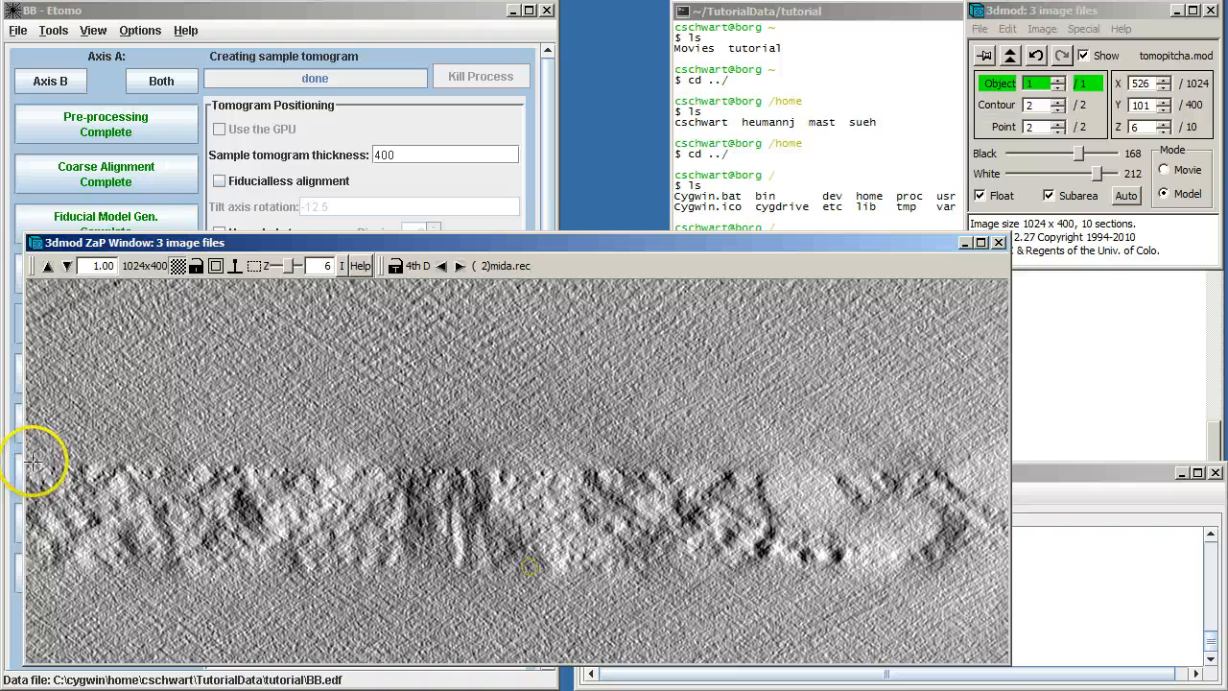
middle_click(933, 468)
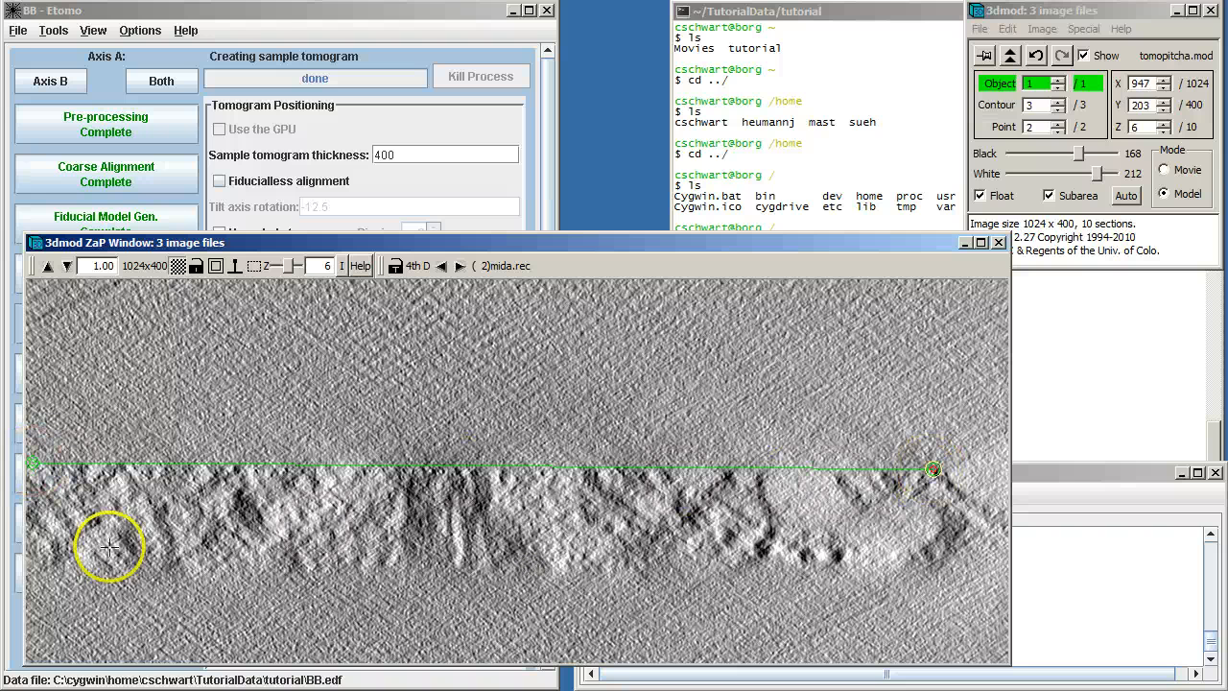
middle_click(35, 568)
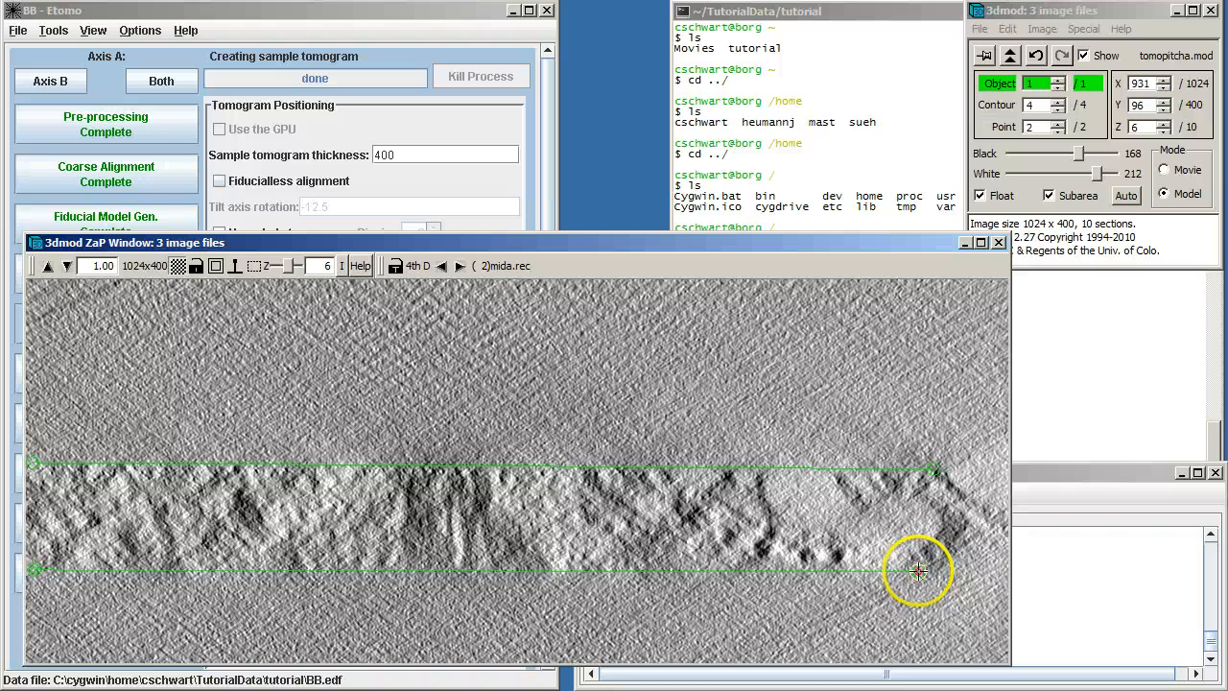
Step: Mark the specimen's upper and lower boundaries on the bota.rec sample with one two-point contour each
left_click(459, 266)
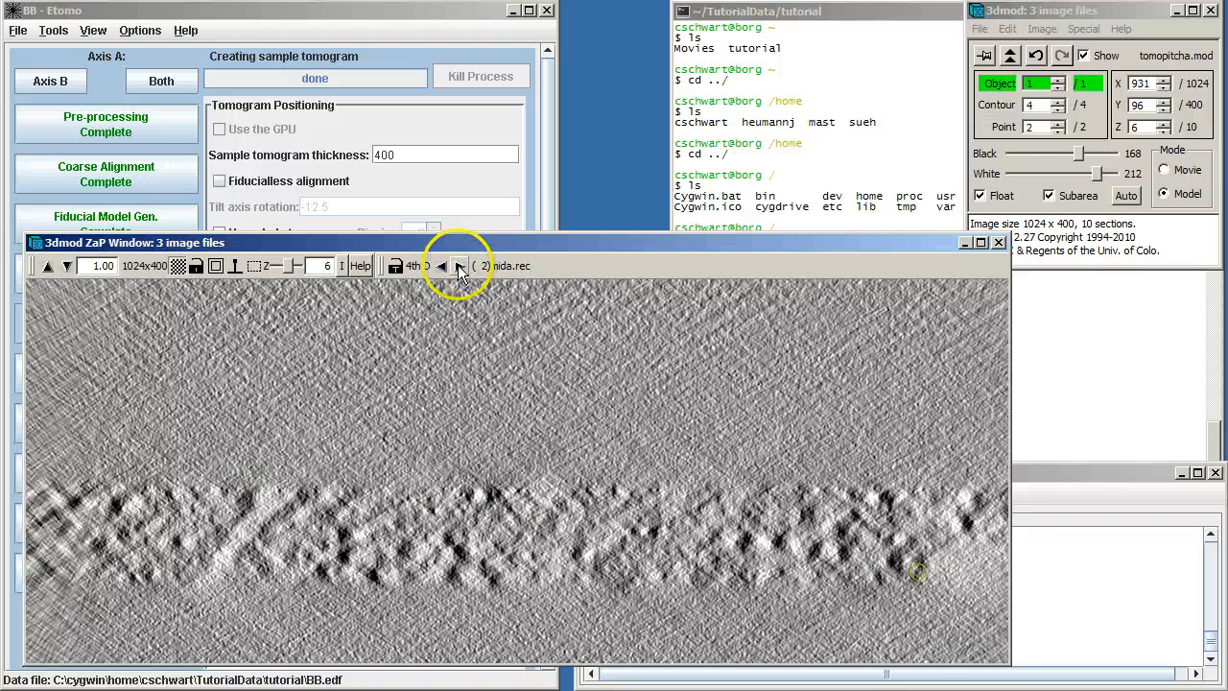
middle_click(63, 480)
middle_click(913, 483)
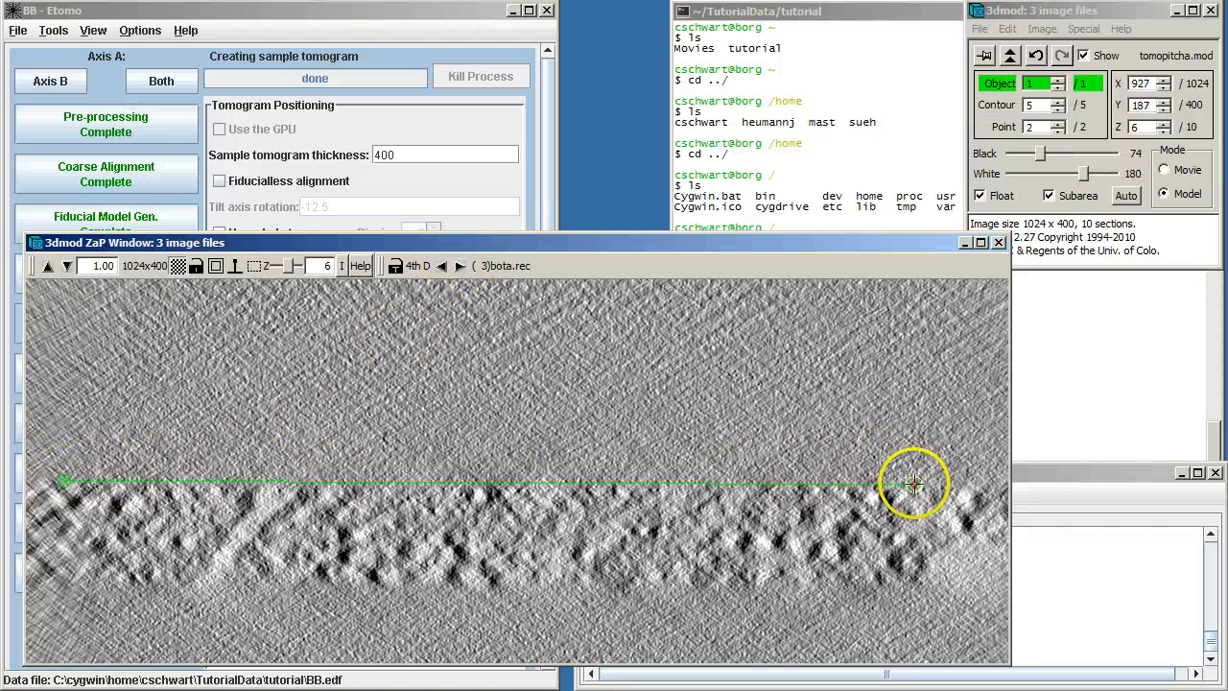
middle_click(103, 584)
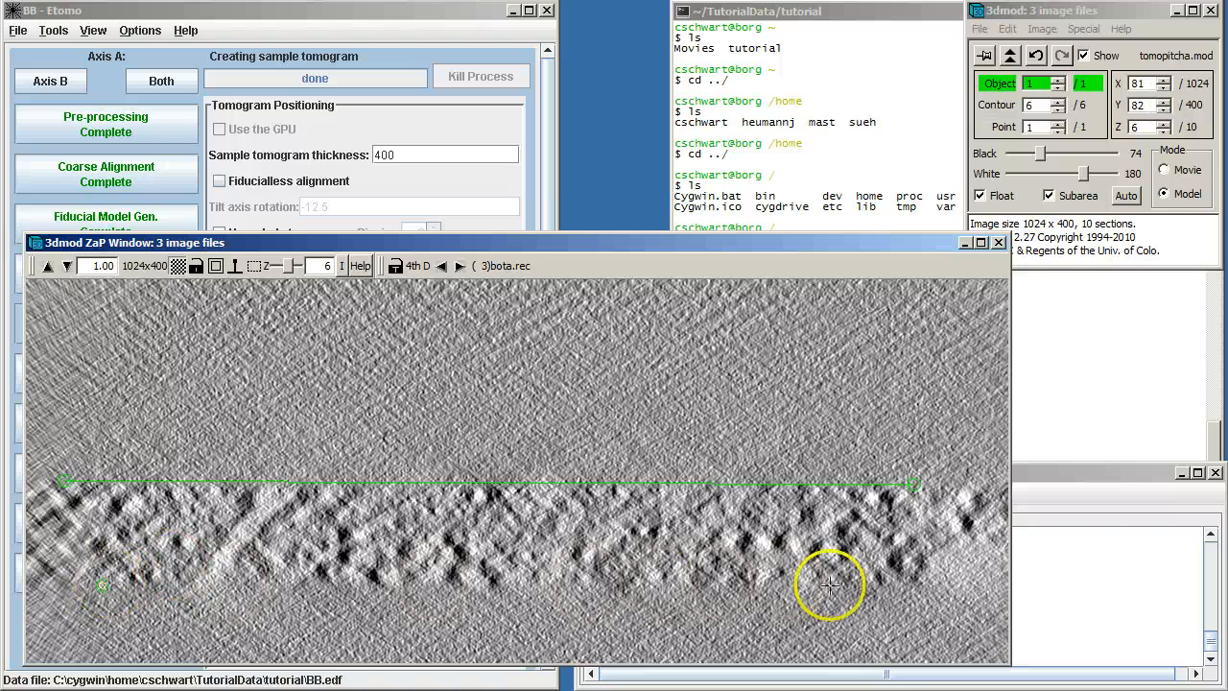
middle_click(876, 585)
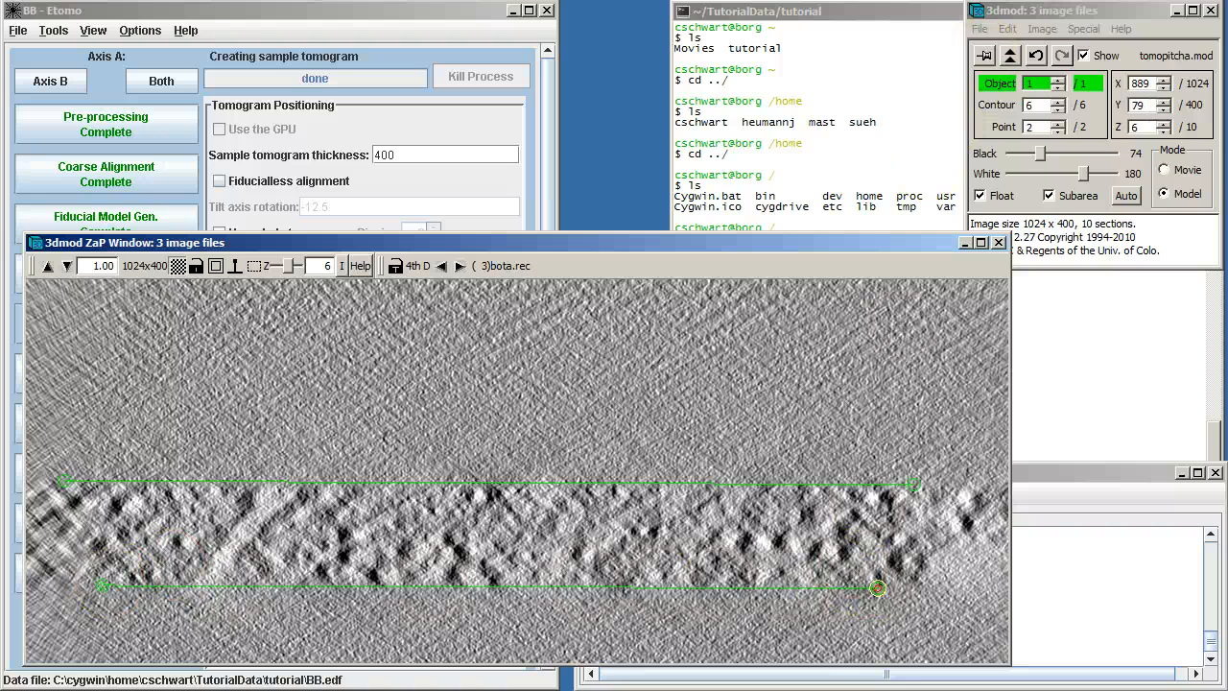
Step: Save the boundary model and step through its contours to check the boundary lines on each sample
left_click(988, 28)
left_click(1002, 78)
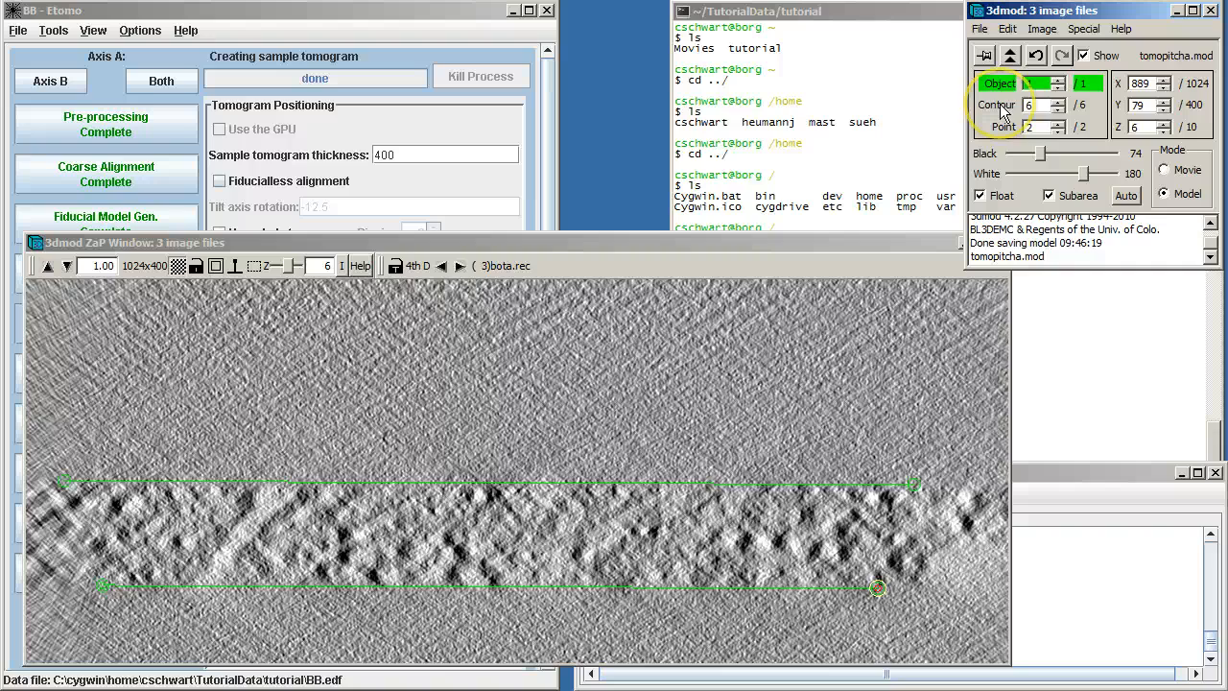
left_click(1059, 101)
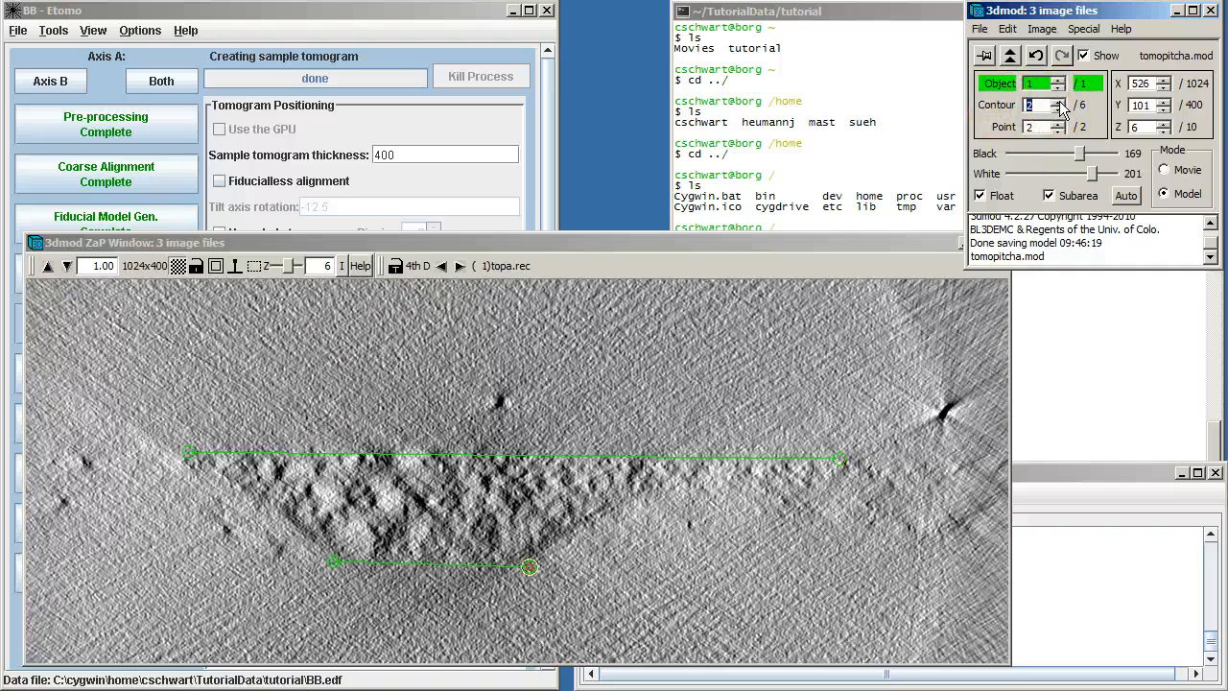
left_click(1060, 102)
left_click(1059, 103)
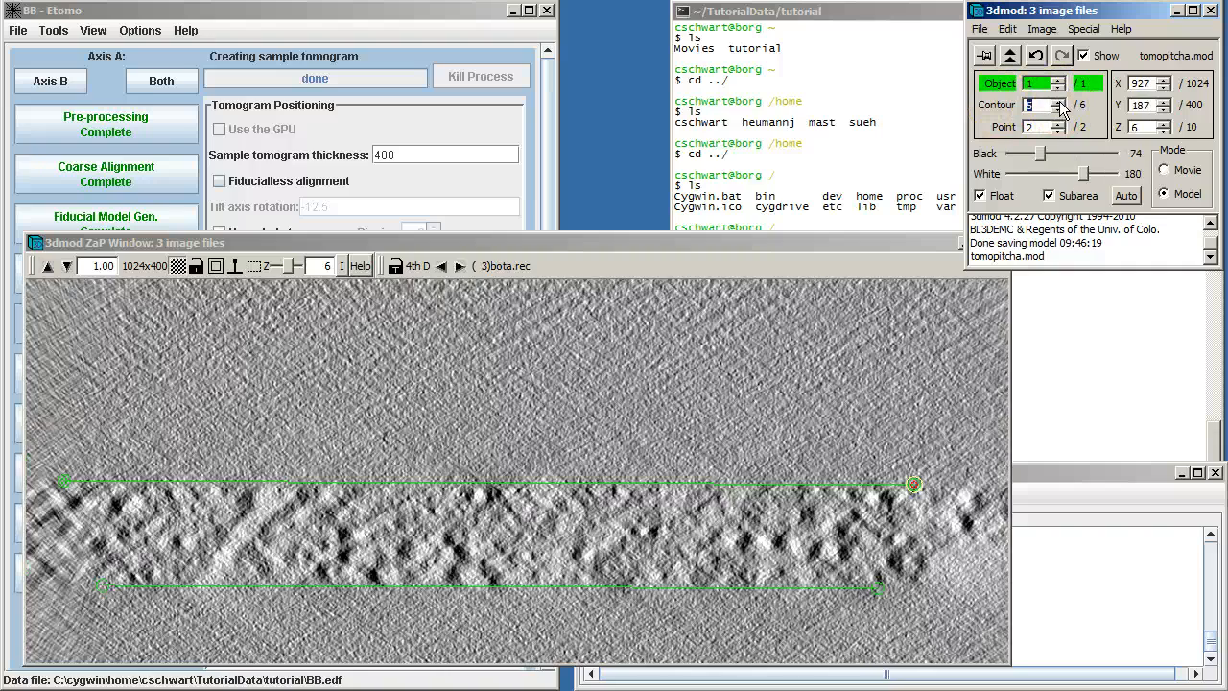
Step: Close the boundary model and compute the Z shift and pitch angles
left_click(1211, 10)
left_click(317, 412)
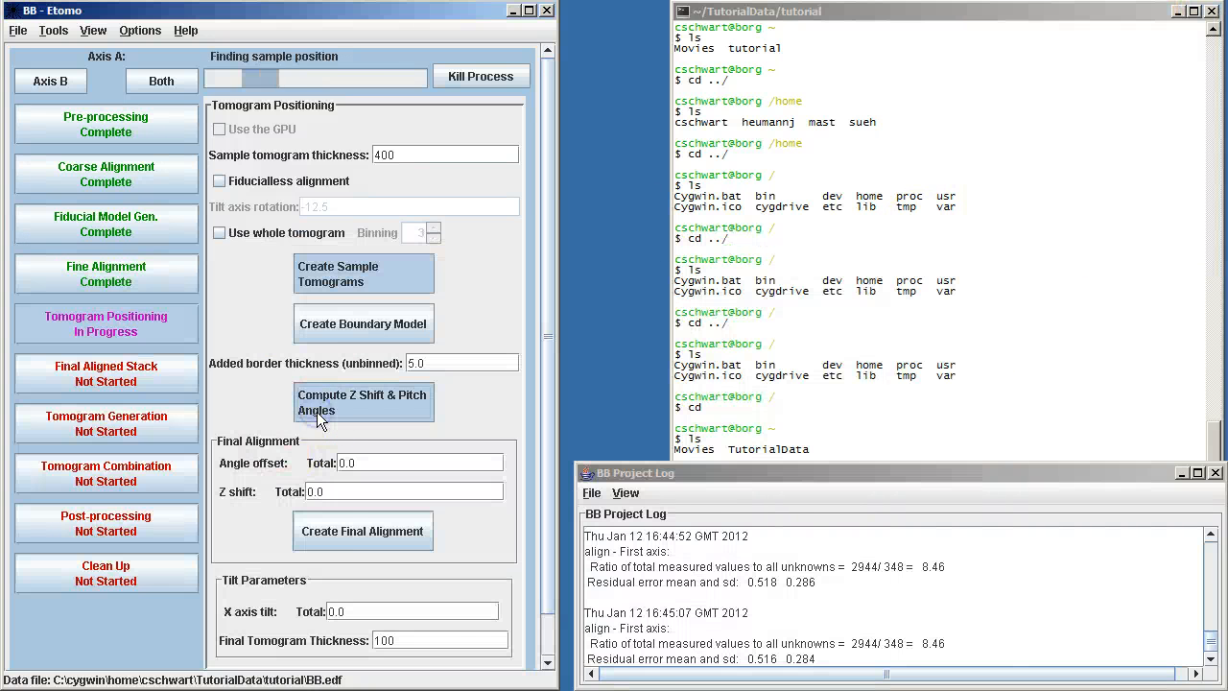
Step: Create the final alignment from the computed positioning values and mark the axis A Tomogram Positioning stage as done
left_click(452, 540)
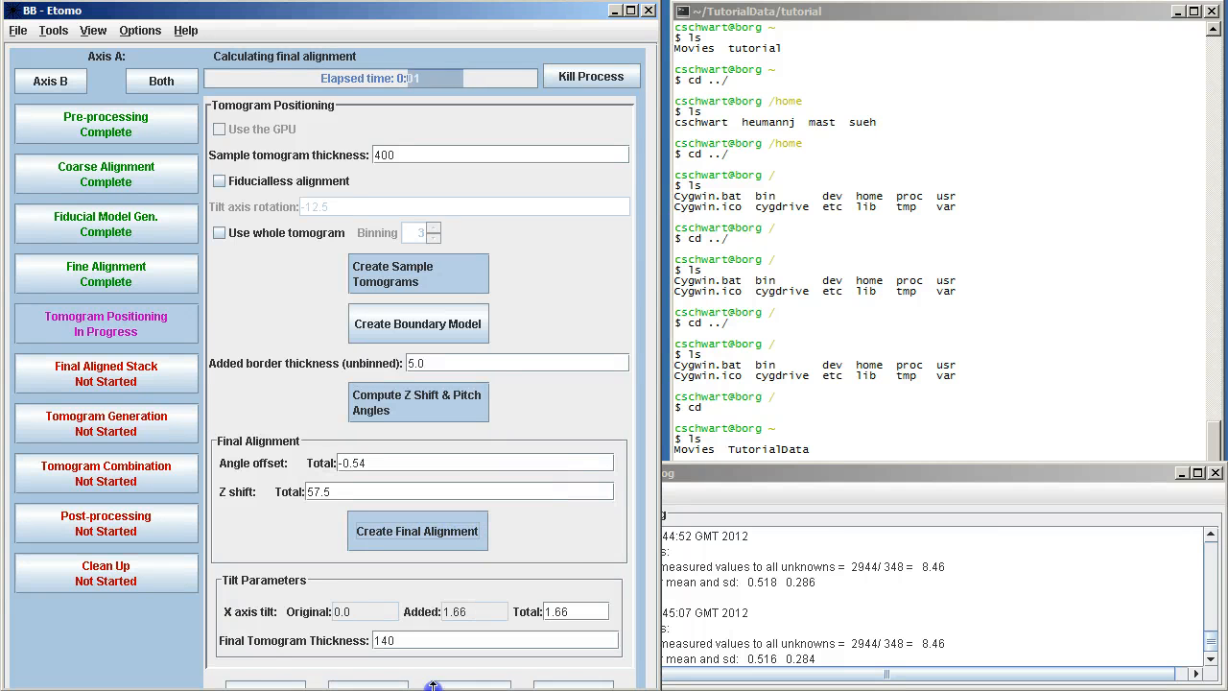
scroll(636, 595, "down", 3)
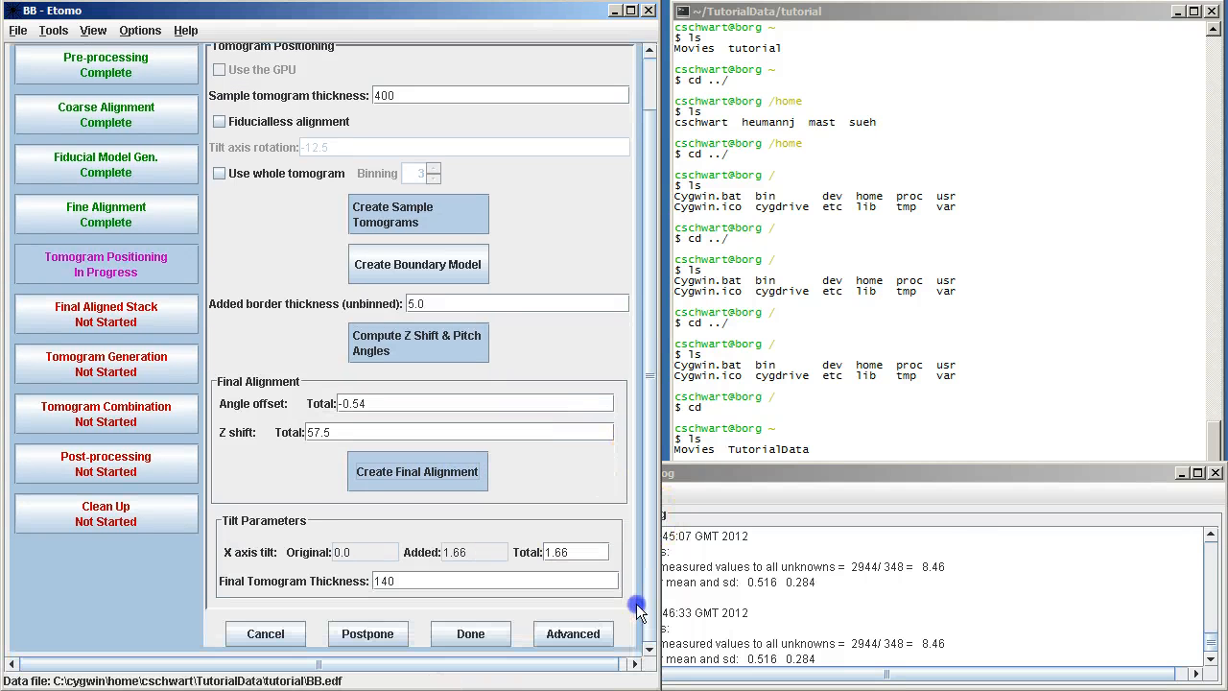
left_click(465, 635)
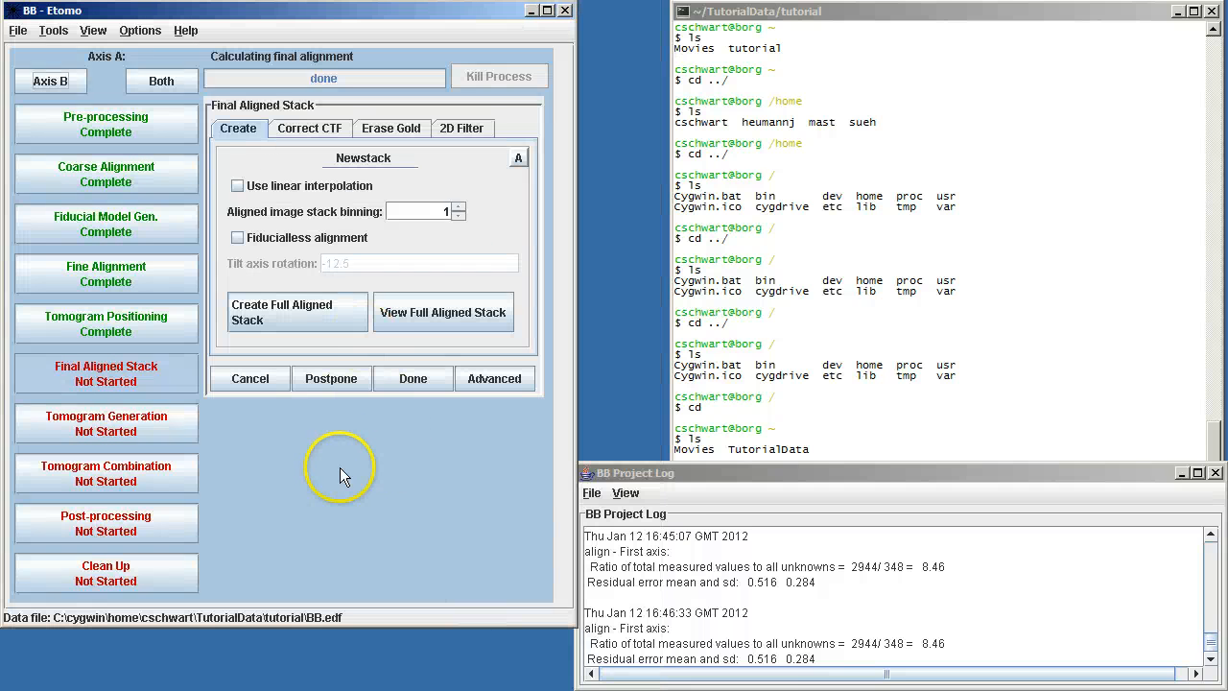
Step: Create the full aligned stack for axis A, check it in 3dmod and mark the Final Aligned Stack stage as done
left_click(312, 321)
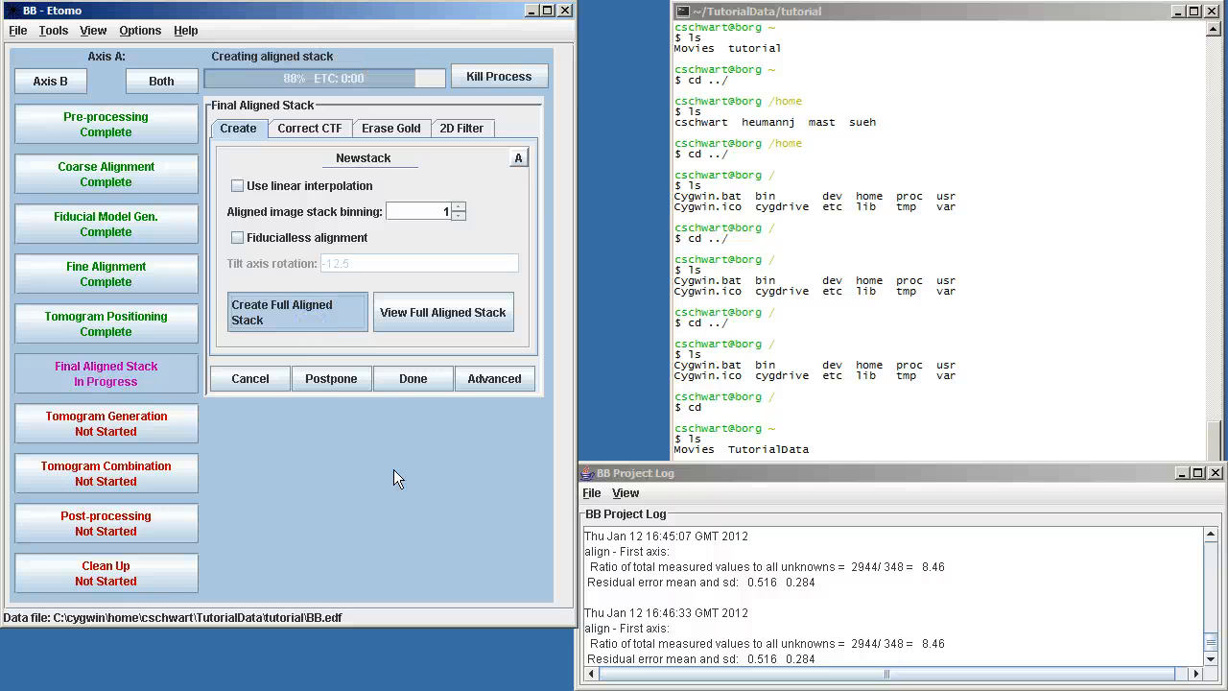
left_click(446, 321)
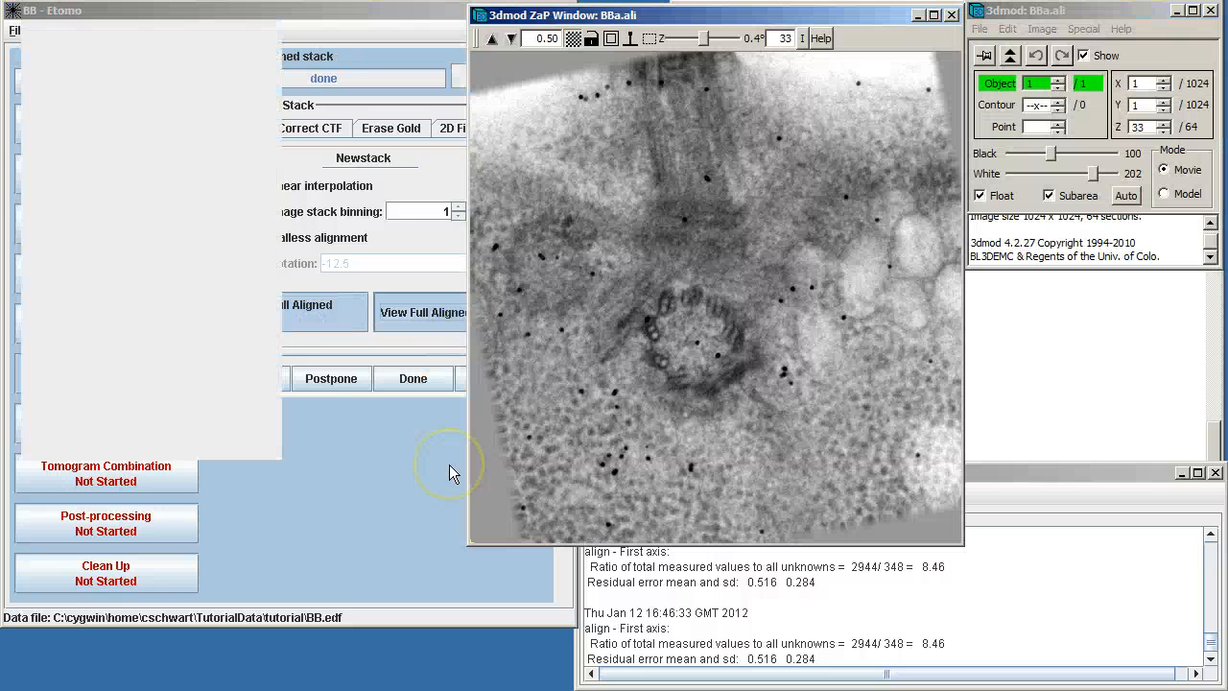
middle_click(687, 390)
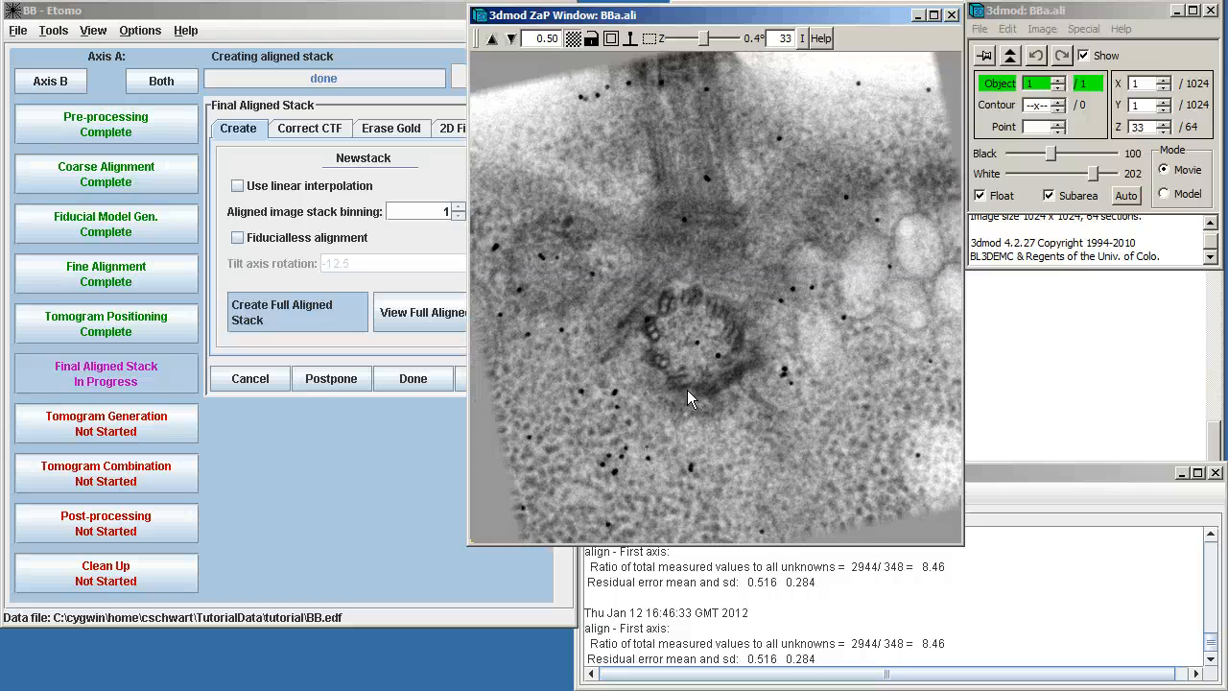
left_click(368, 431)
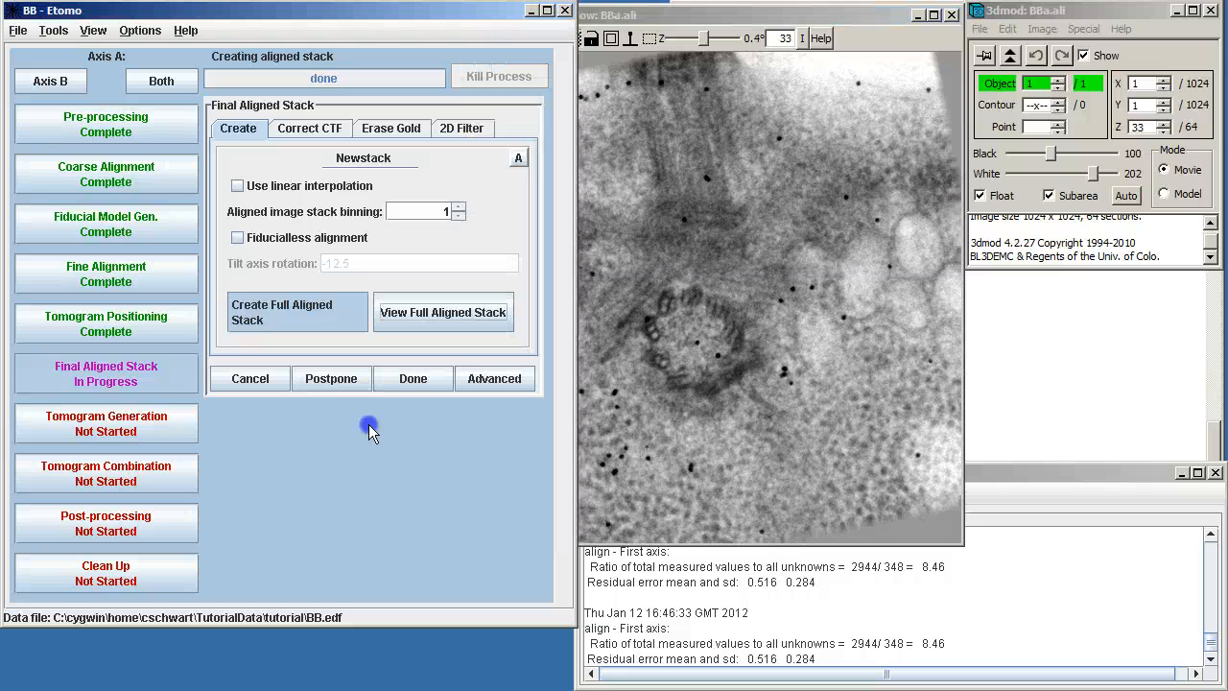
left_click(413, 378)
Step: Generate the axis A tomogram by back projection with the existing tilt parameters
left_click(427, 451)
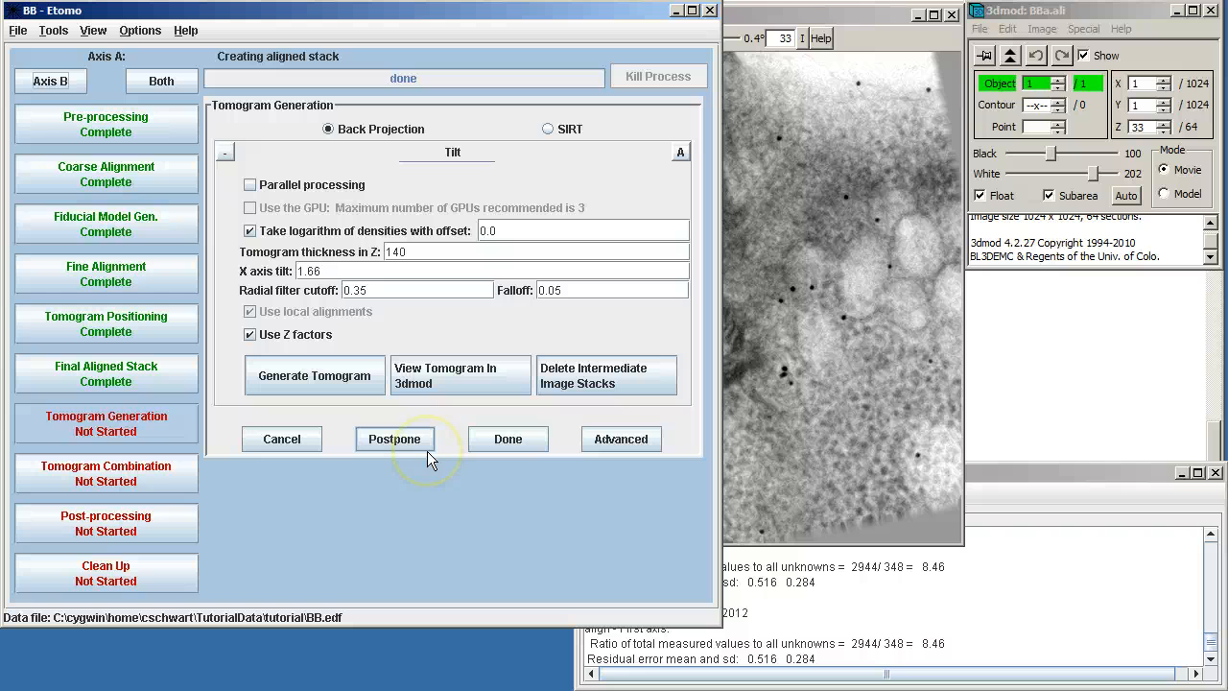
left_click(334, 377)
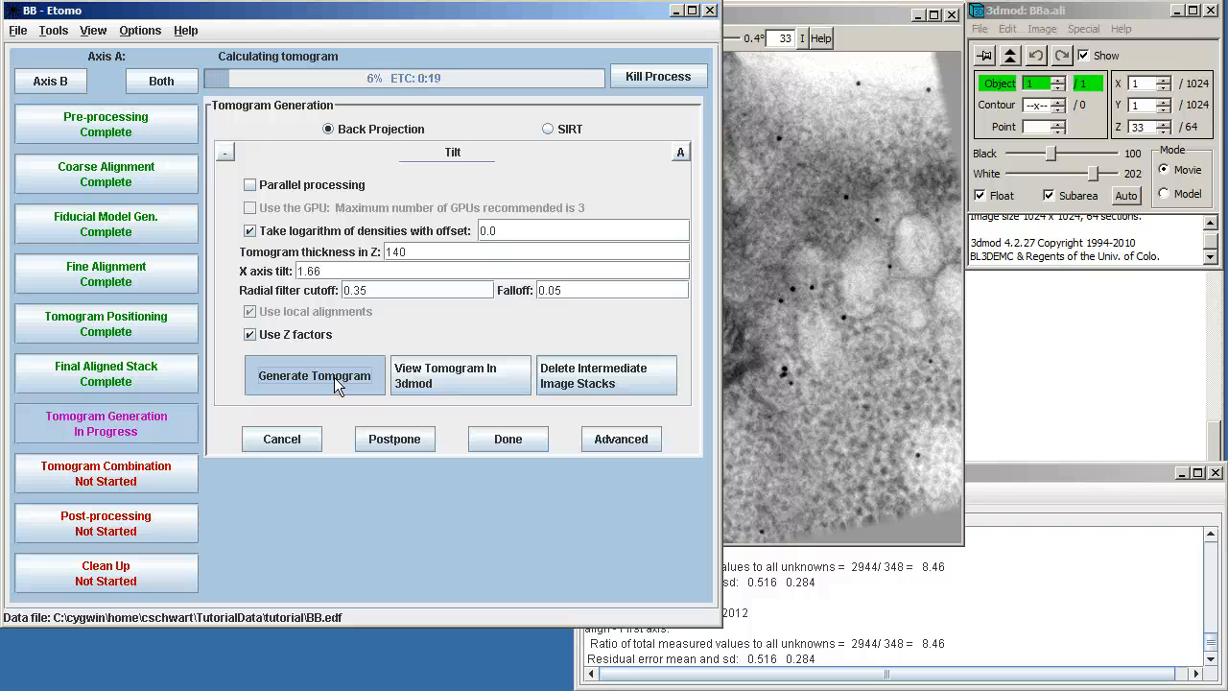
left_click(590, 508)
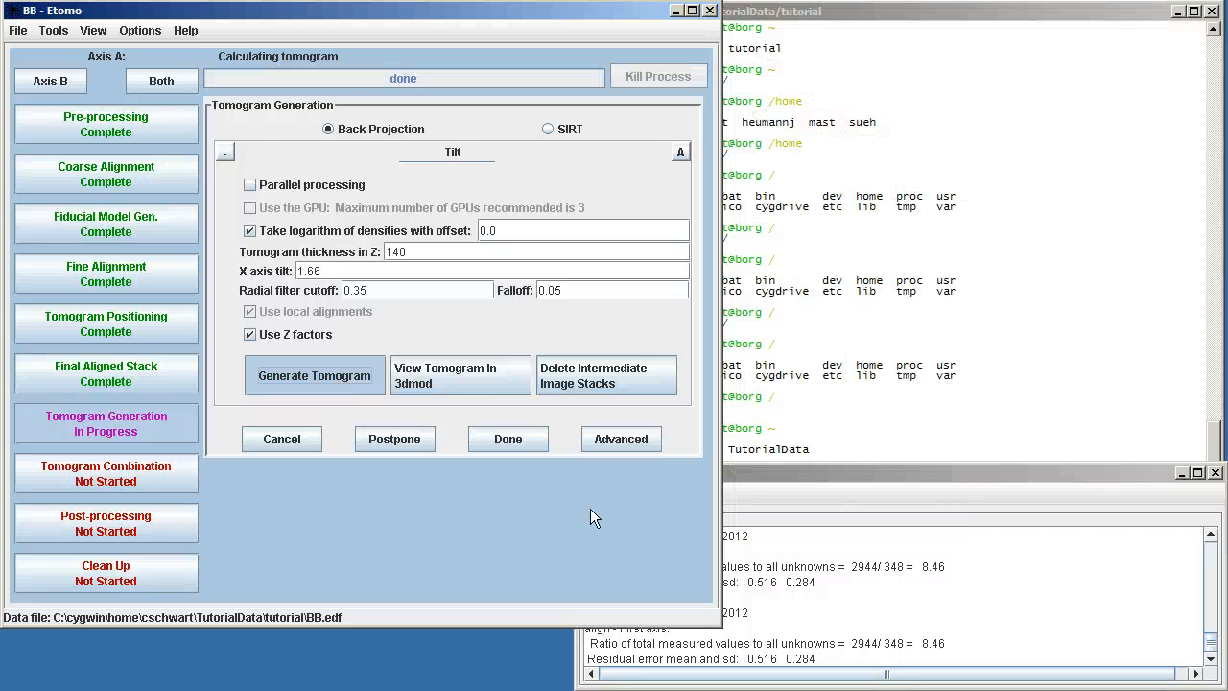
Step: Look through the slices of the BBa.rec tomogram in 3dmod, close it and mark Tomogram Generation as done
left_click(518, 393)
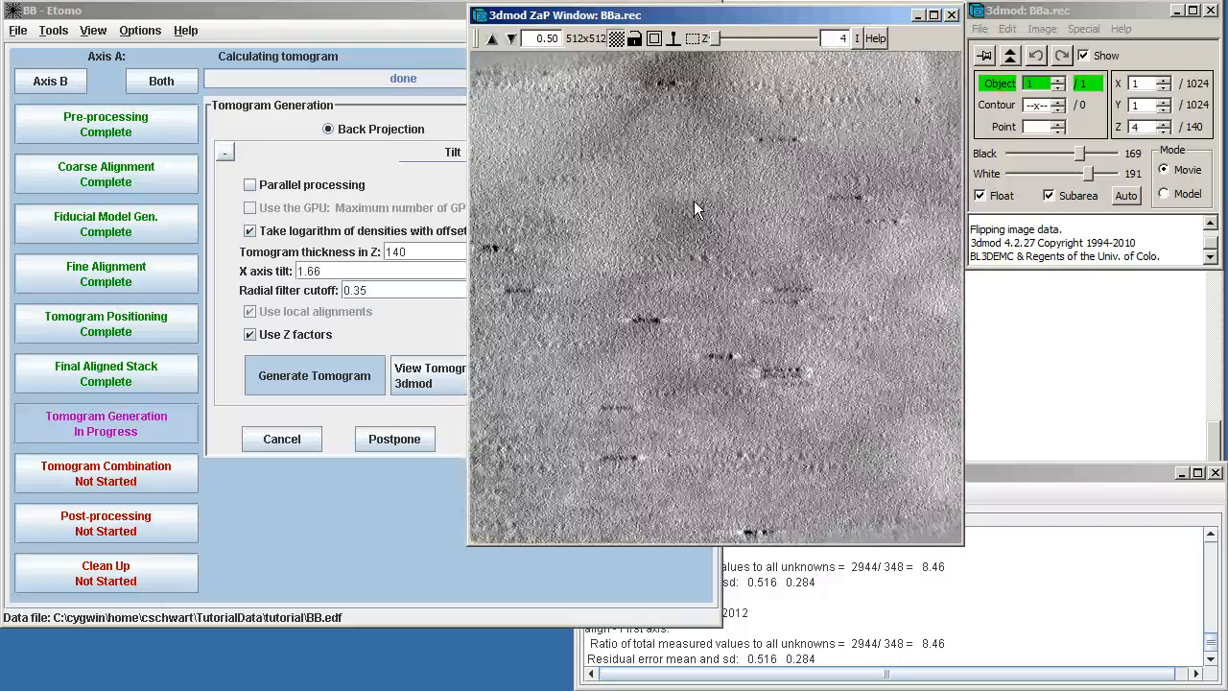
left_click(731, 197)
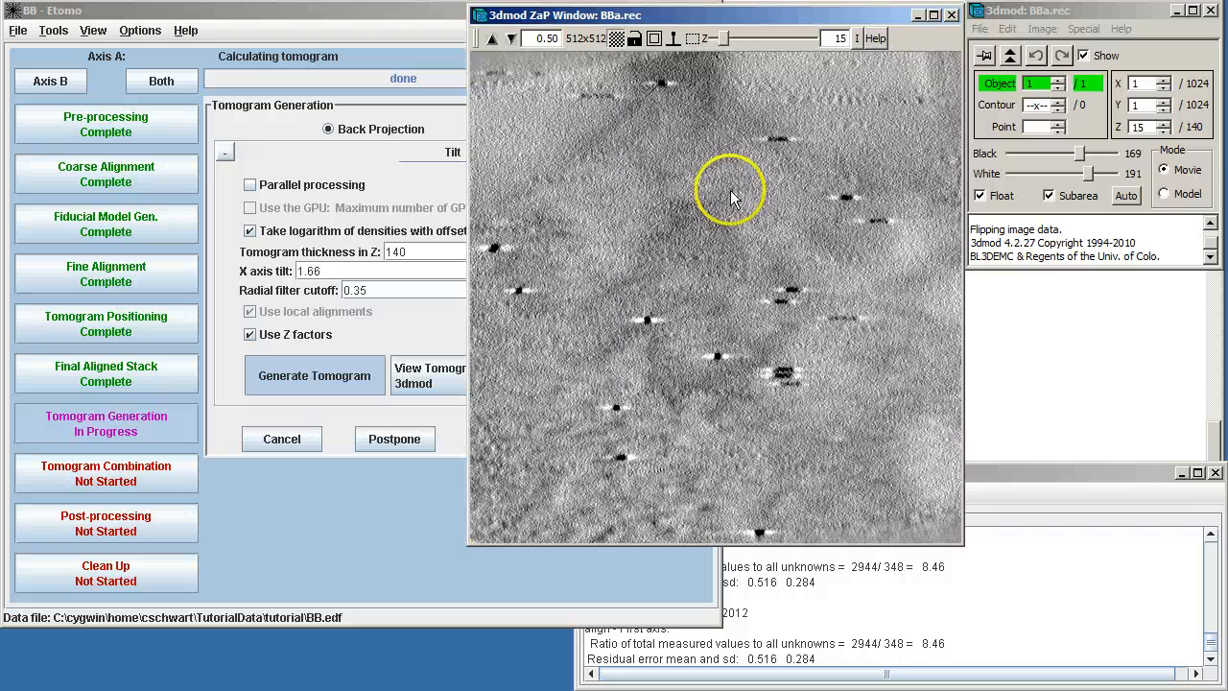
left_click(1210, 12)
left_click(521, 439)
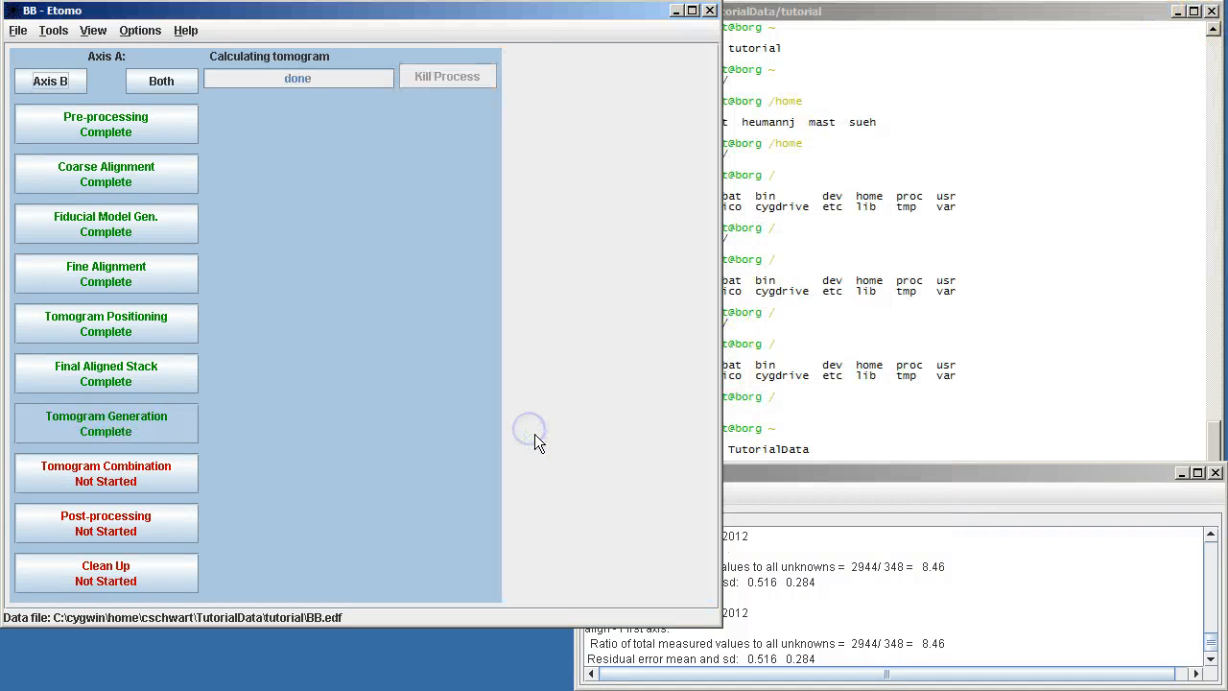